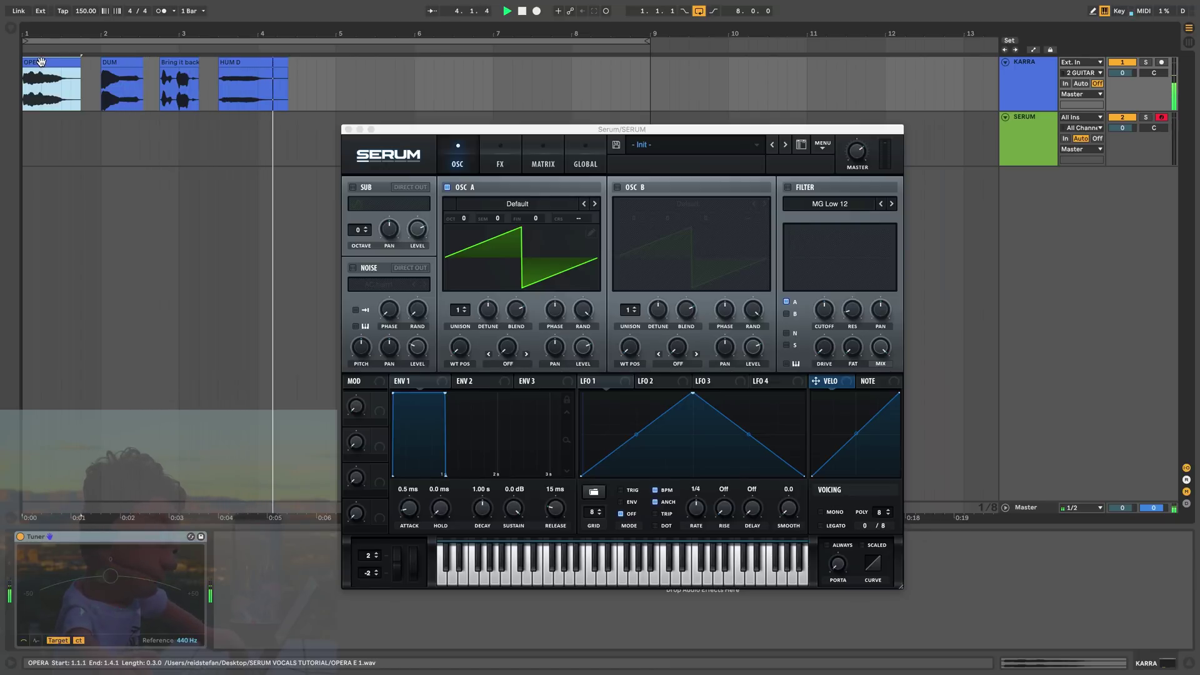
Import the OPERA vocal clip into oscillator A as a wavetable with the constant framesize (pitch avg) option
{"action": "left_click_drag", "start_coordinate": [69, 62], "coordinate": [504, 271]}
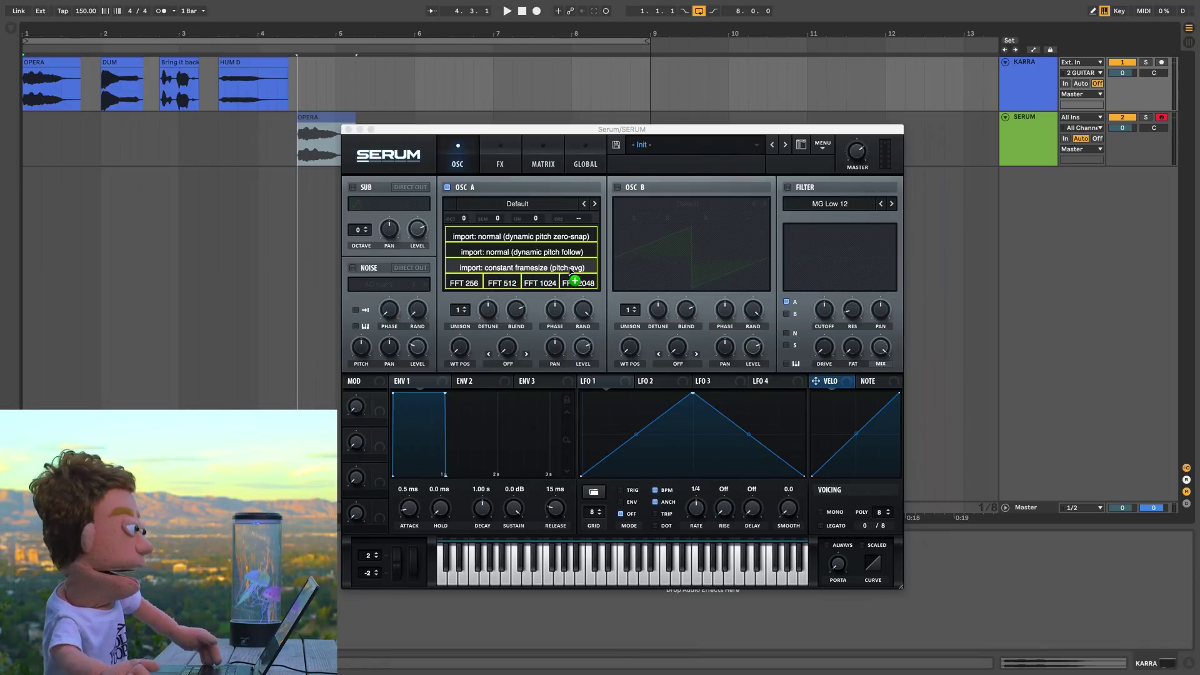
{"action": "left_click_drag", "start_coordinate": [570, 269], "coordinate": [574, 269]}
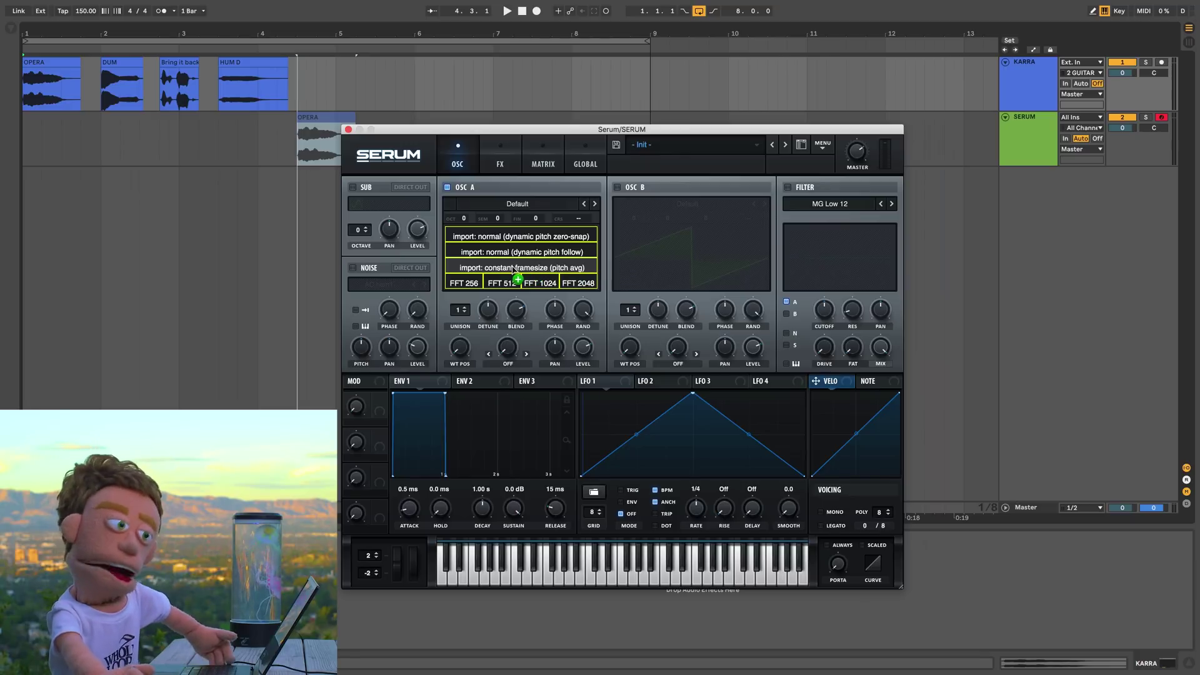
{"action": "left_click_drag", "start_coordinate": [530, 269], "coordinate": [531, 270]}
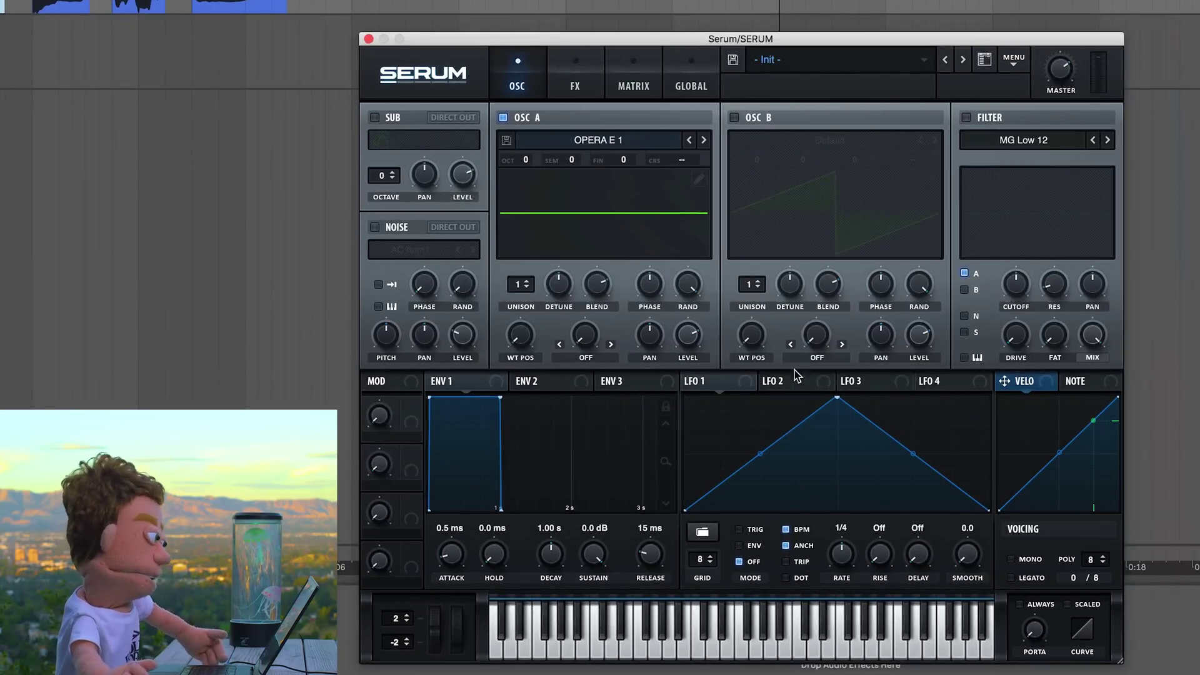
Reshape LFO 1 into a rising ramp and assign it to oscillator A's wavetable position, then audition it with test notes
{"action": "left_click_drag", "start_coordinate": [838, 399], "coordinate": [989, 398]}
{"action": "left_click_drag", "start_coordinate": [748, 386], "coordinate": [526, 333]}
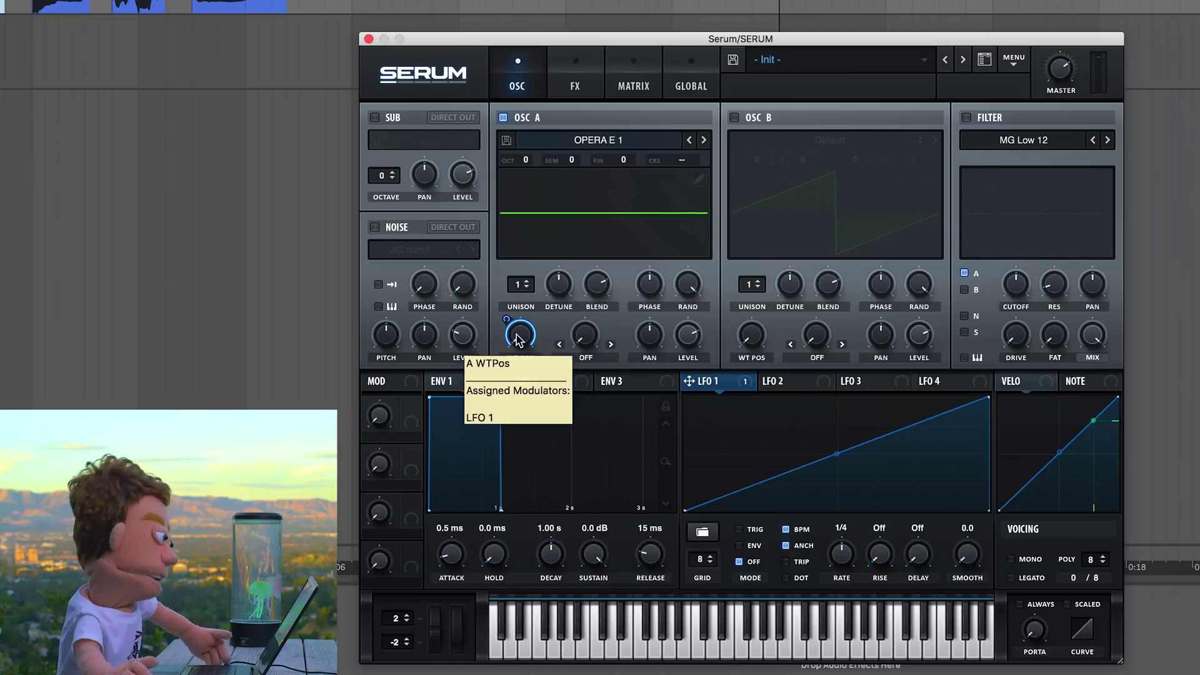
{"action": "key", "text": "a"}
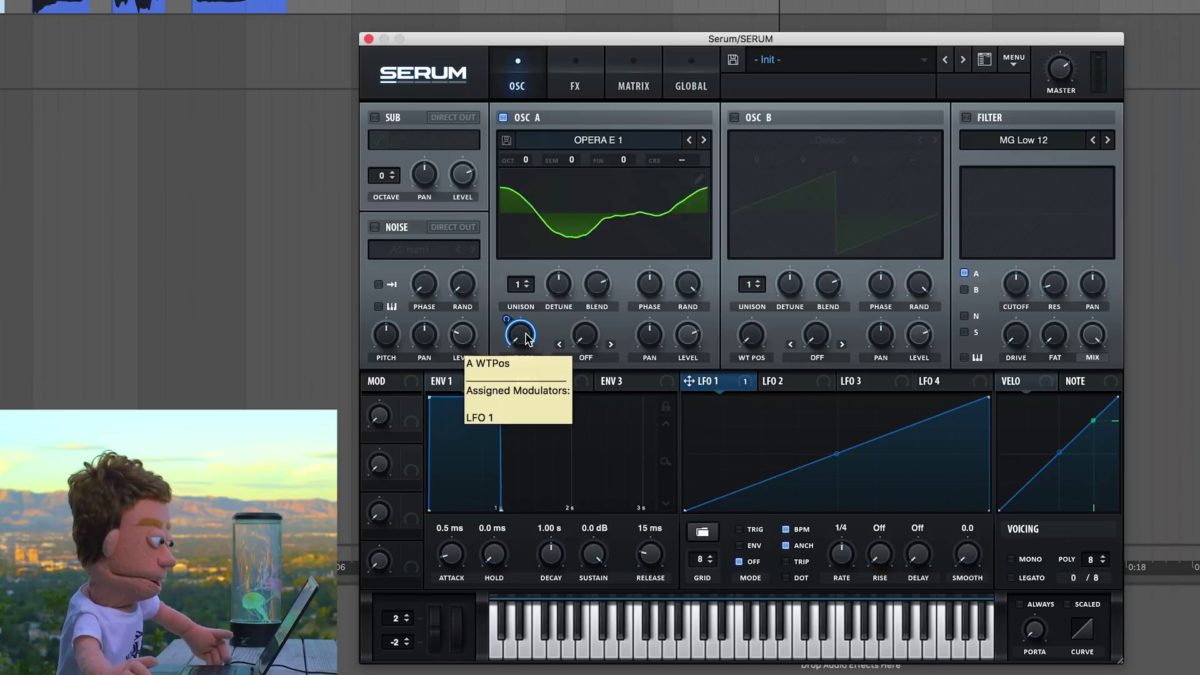
{"action": "key", "text": "z"}
{"action": "key", "text": "a"}
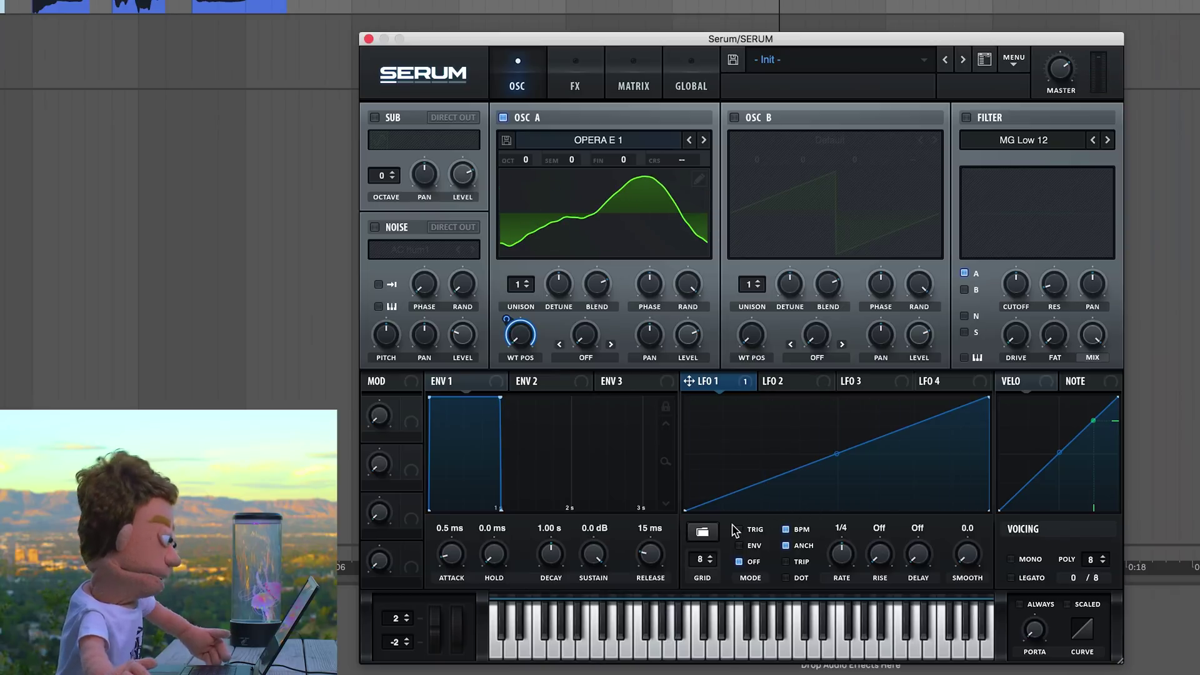
Set LFO 1 to ENV mode, turn off its BPM sync, and set its rate to 1.0 Hz
{"action": "left_click", "coordinate": [739, 545]}
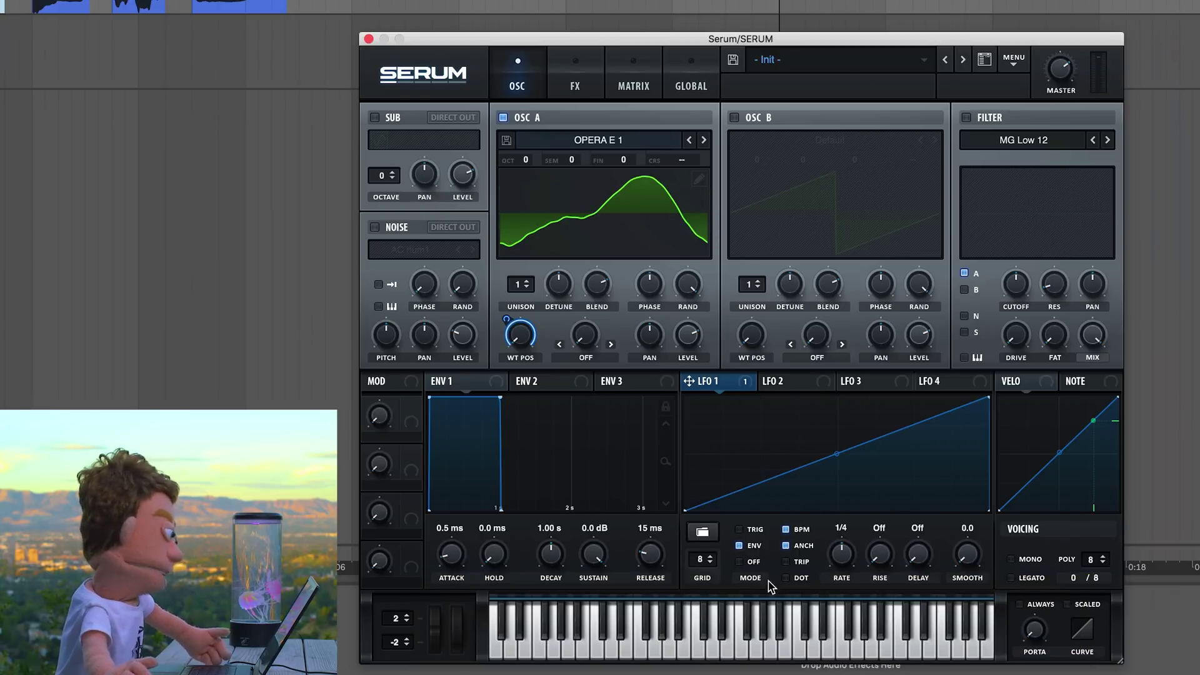
{"action": "left_click", "coordinate": [786, 529]}
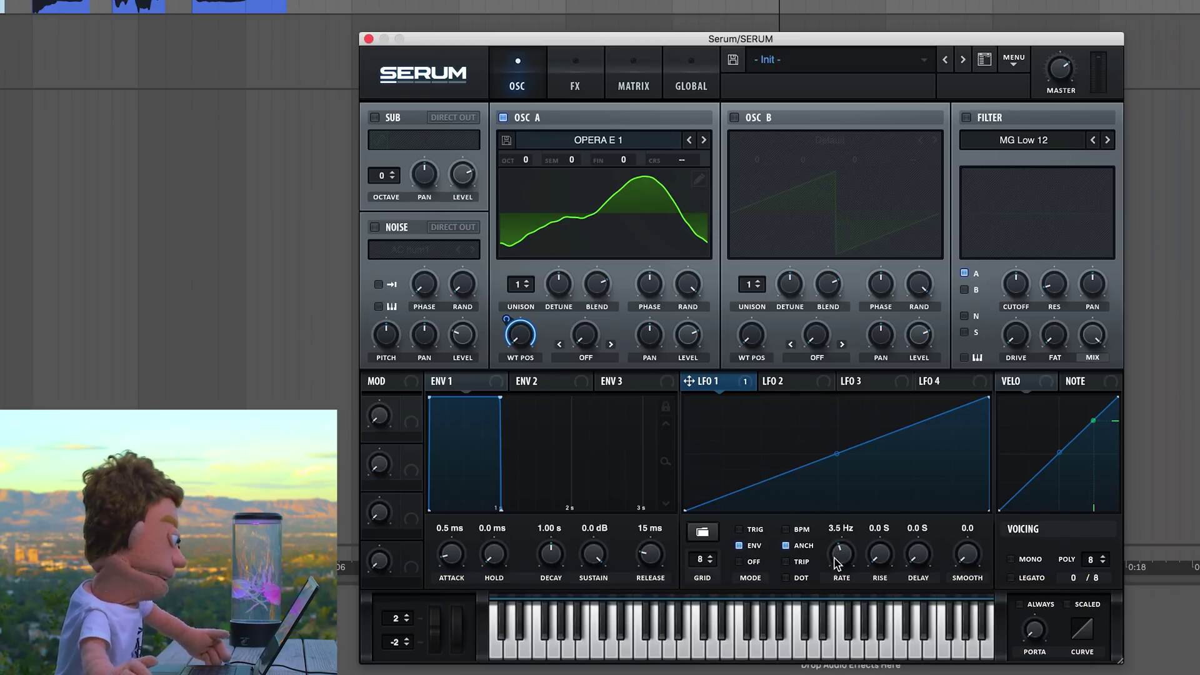
{"action": "left_click_drag", "start_coordinate": [831, 588], "coordinate": [834, 573]}
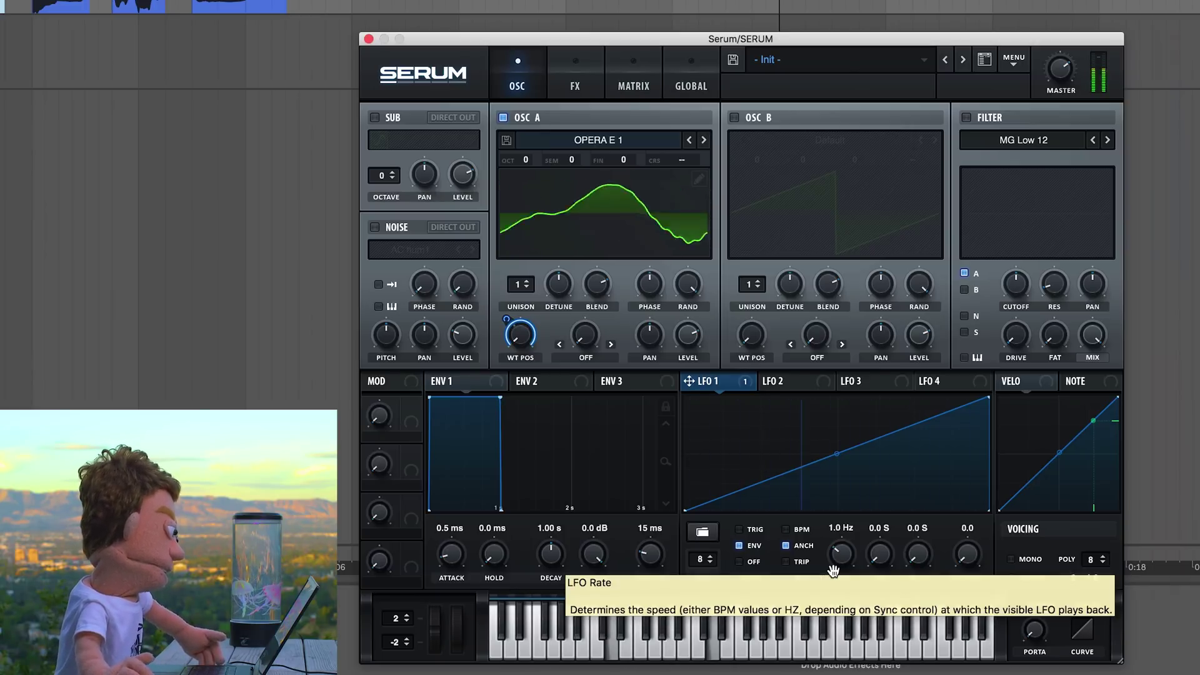
Open oscillator A's wavetable for editing and delete the near-silent opening frames until 243 frames remain
{"action": "left_click", "coordinate": [699, 180]}
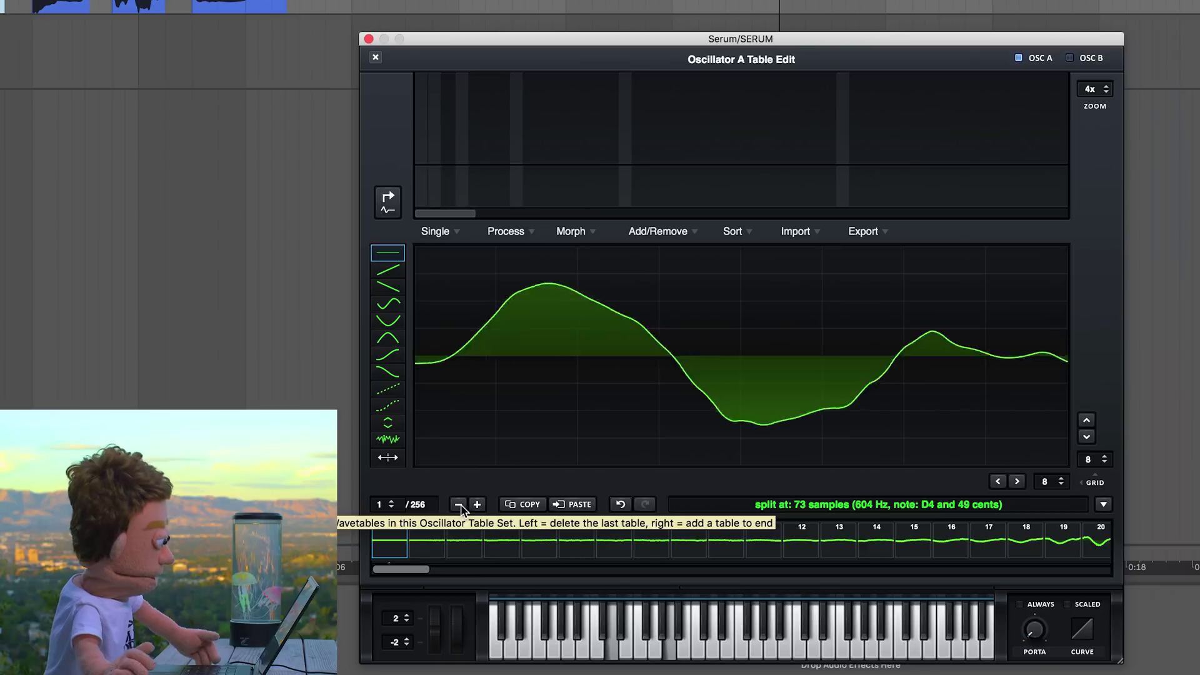
{"action": "left_click", "coordinate": [460, 504]}
{"action": "left_click", "coordinate": [460, 505]}
{"action": "left_click", "coordinate": [461, 505]}
{"action": "left_click", "coordinate": [460, 505]}
{"action": "left_click", "coordinate": [460, 505]}
{"action": "left_click", "coordinate": [461, 505]}
{"action": "left_click", "coordinate": [460, 505]}
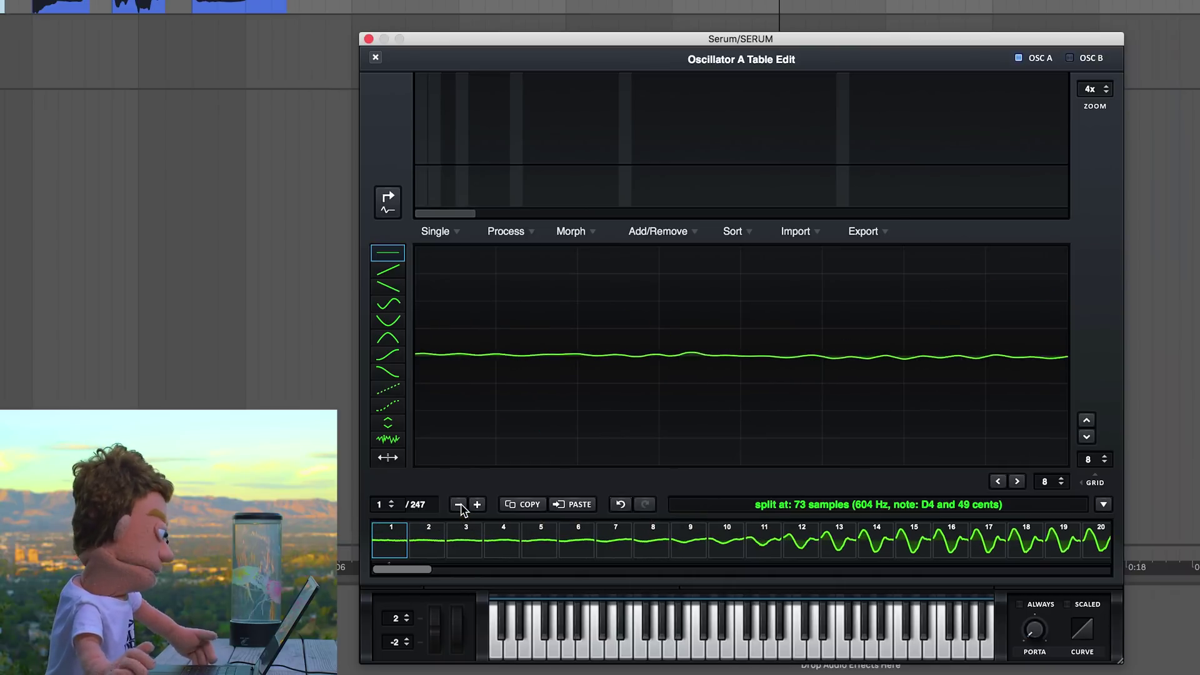
{"action": "left_click", "coordinate": [461, 505]}
{"action": "left_click", "coordinate": [460, 505]}
{"action": "left_click", "coordinate": [460, 504]}
{"action": "left_click", "coordinate": [461, 504]}
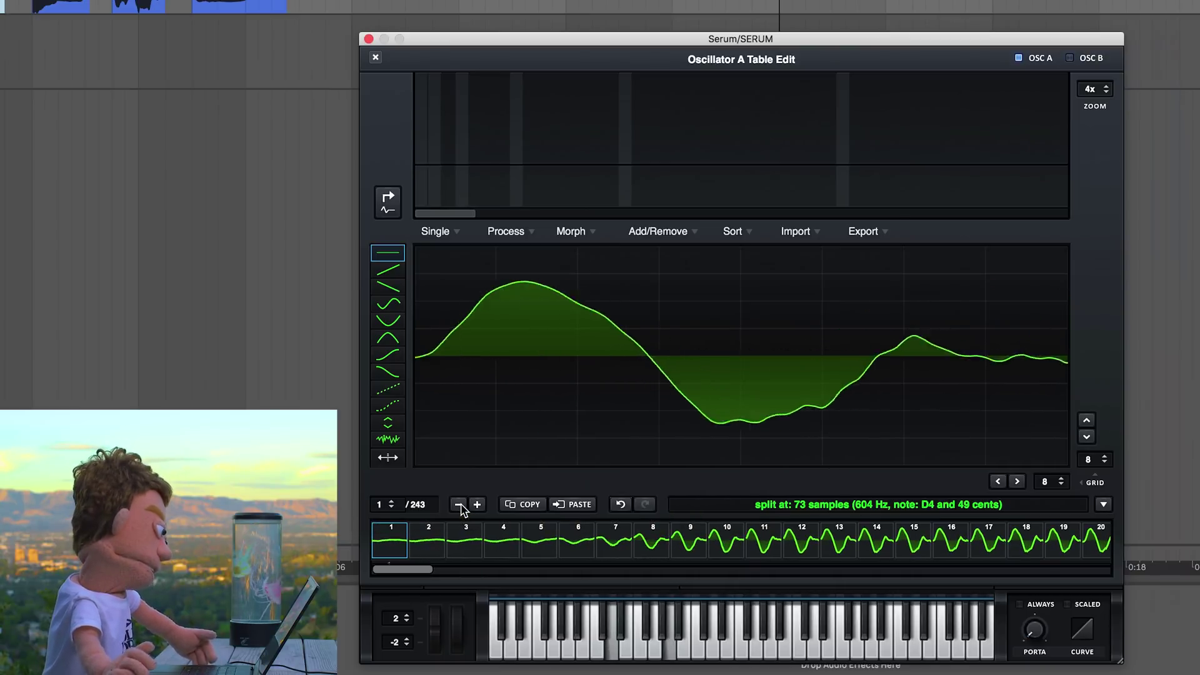
{"action": "left_click", "coordinate": [461, 505]}
{"action": "left_click", "coordinate": [461, 505]}
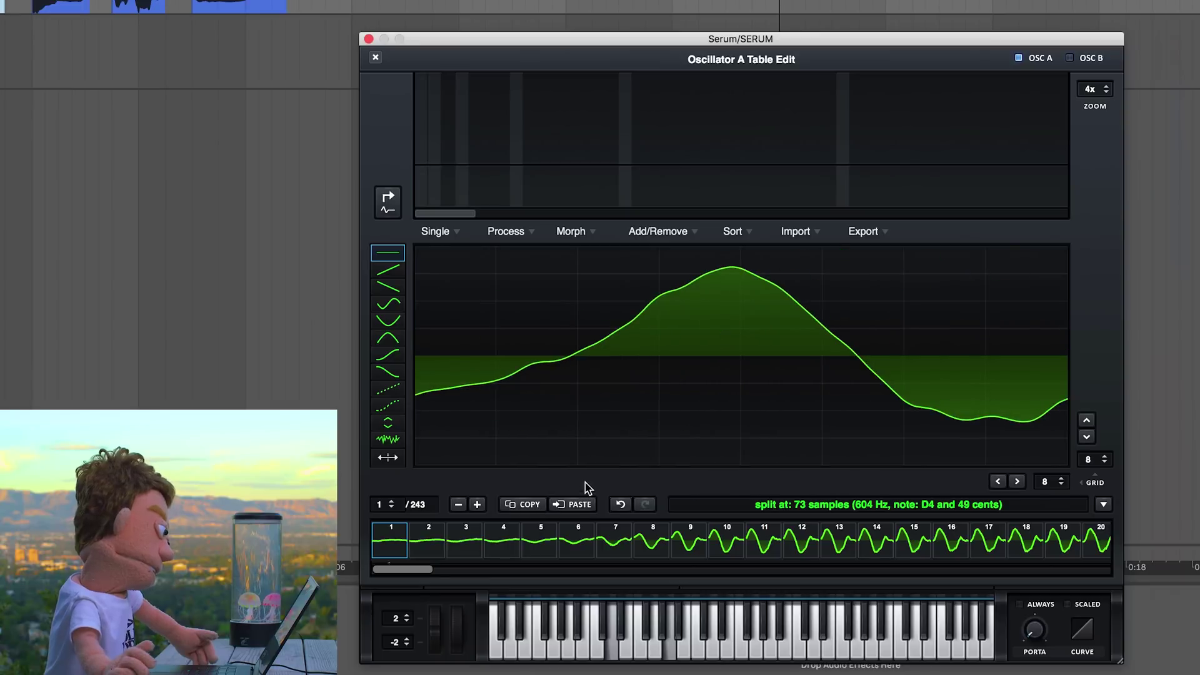
Normalize each wavetable frame with separate gain and close the wavetable editor
{"action": "left_click", "coordinate": [507, 232]}
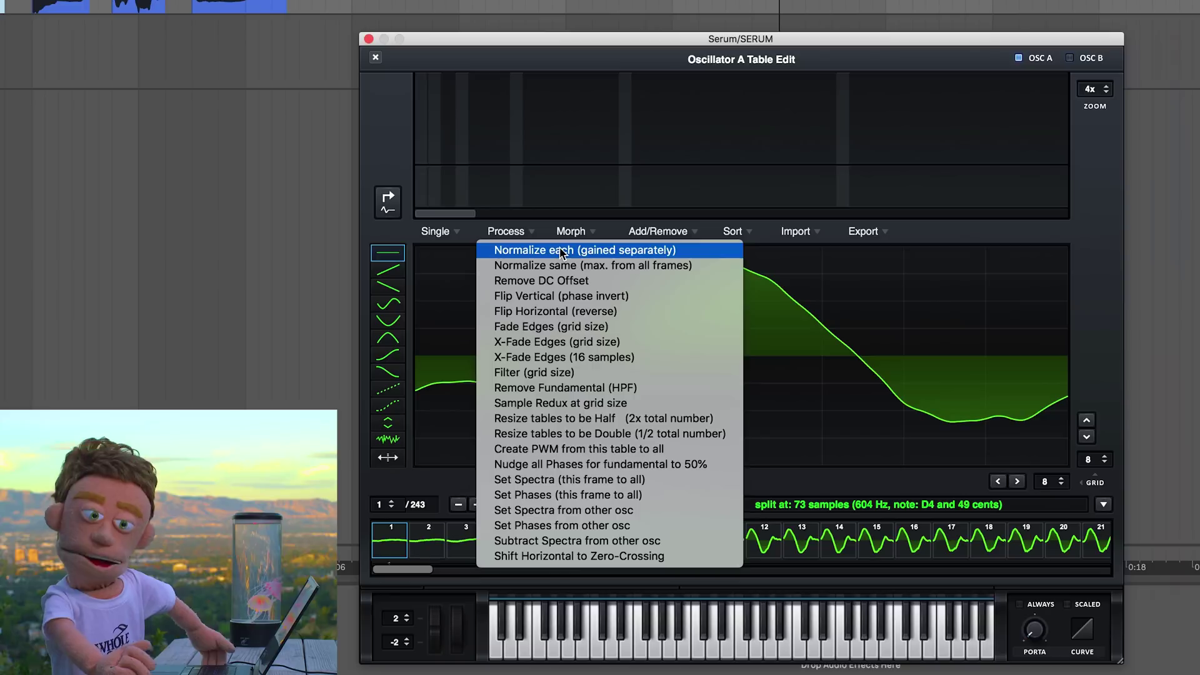
{"action": "left_click", "coordinate": [594, 252]}
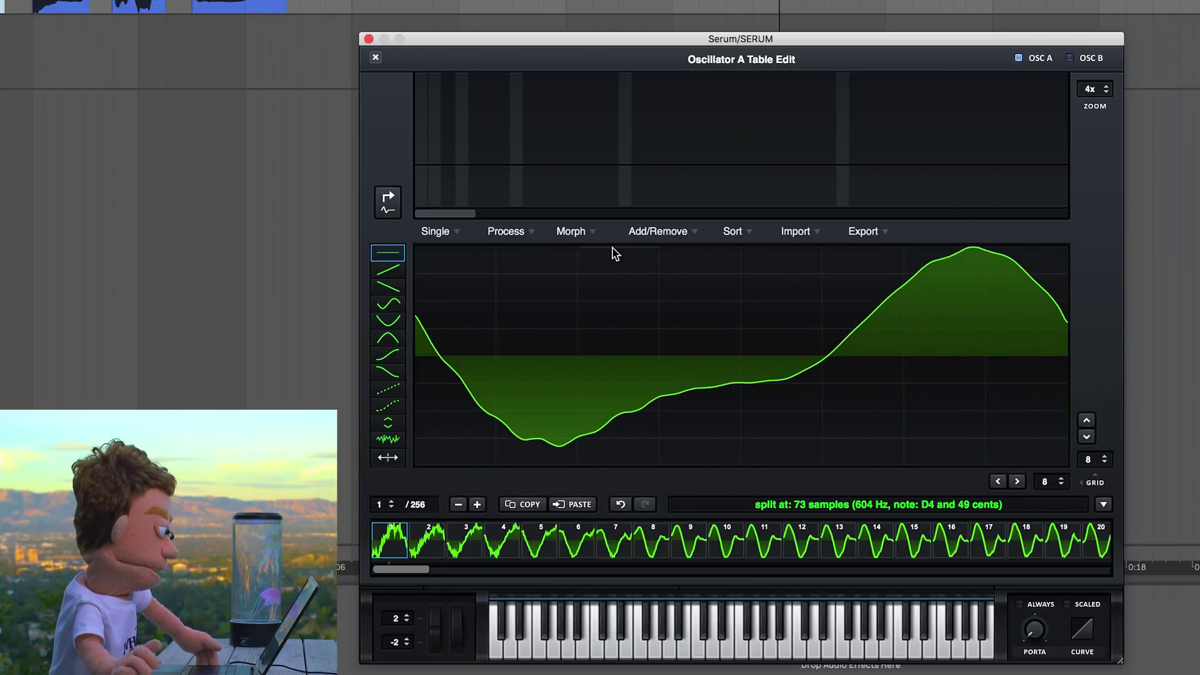
{"action": "key", "text": "Escape"}
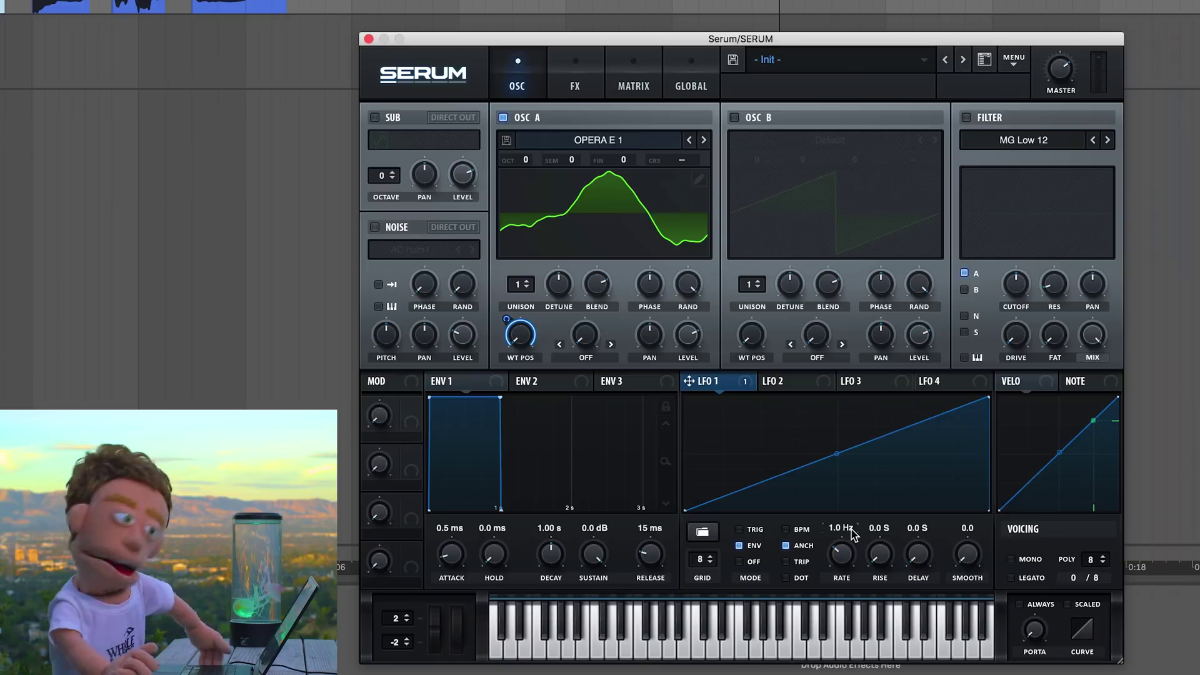
Add a point low on the early part of LFO 1's ramp and set the loopback point there
{"action": "double_click", "coordinate": [773, 475]}
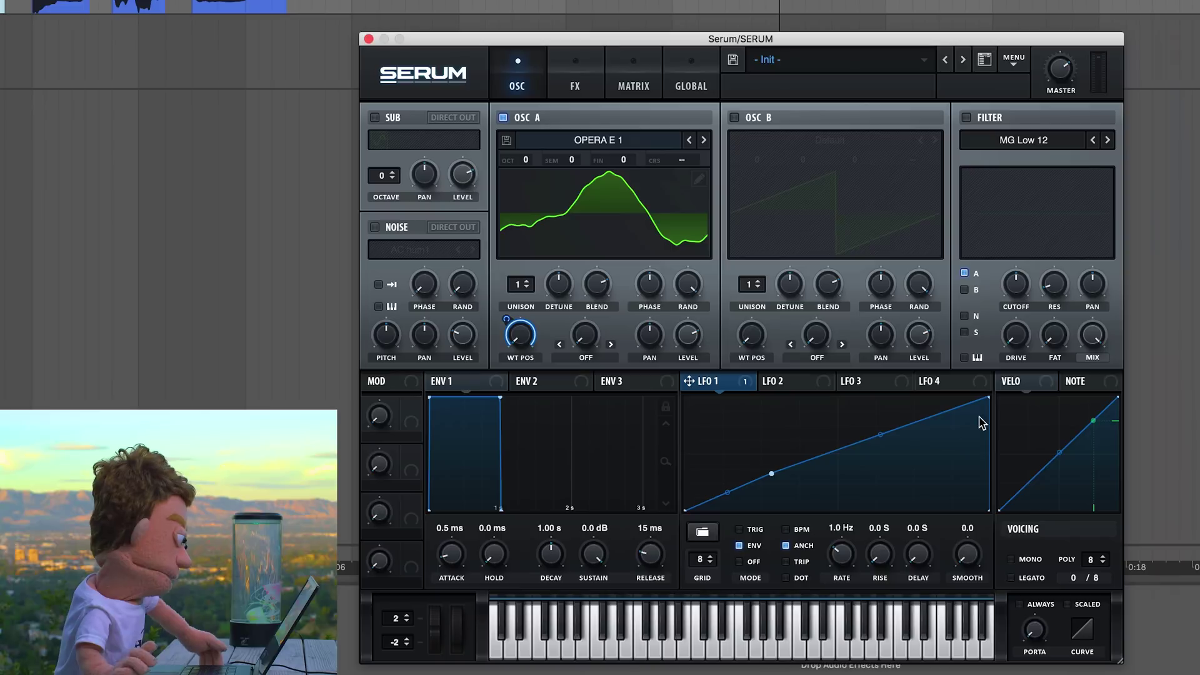
{"action": "right_click", "coordinate": [768, 472]}
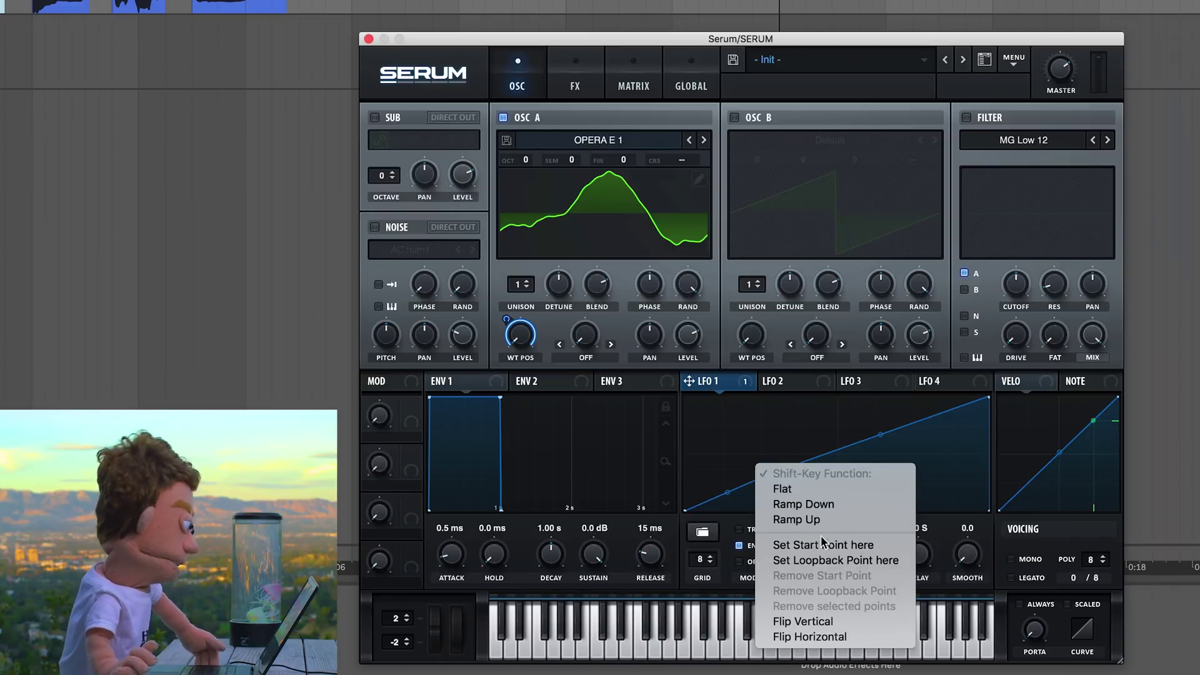
{"action": "left_click", "coordinate": [824, 559]}
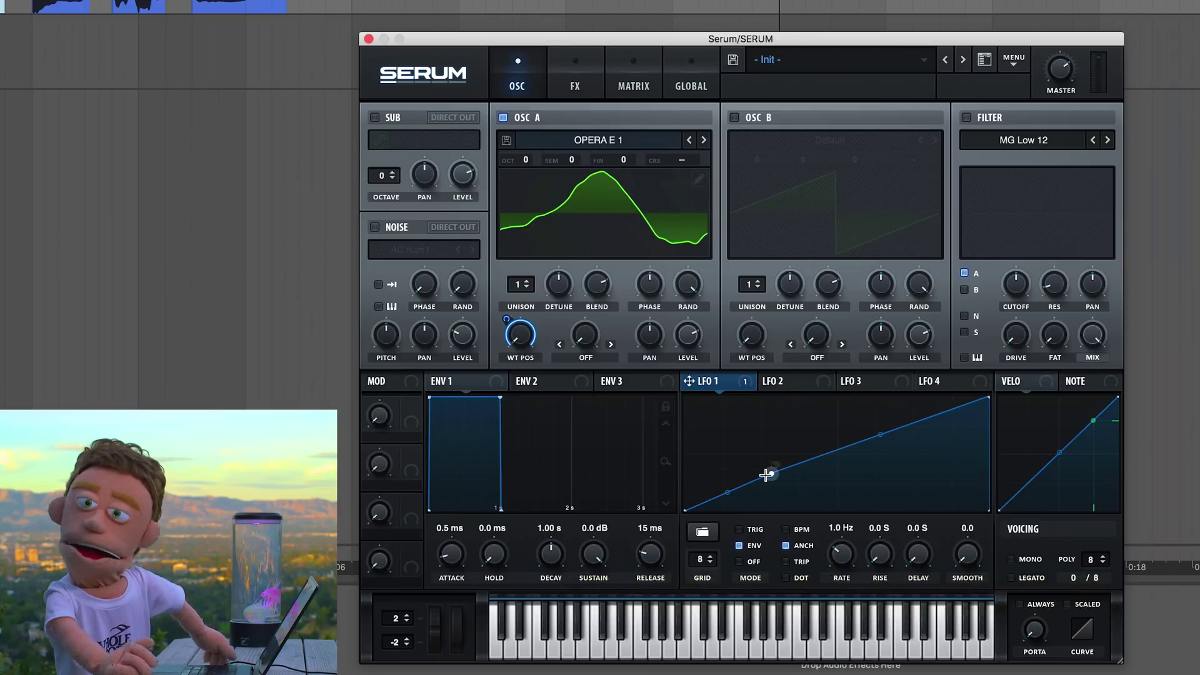
Shape LFO 1 to rise through a half-height loopback point to an earlier peak, ending at the loopback point's level
{"action": "left_click_drag", "start_coordinate": [769, 474], "coordinate": [759, 453]}
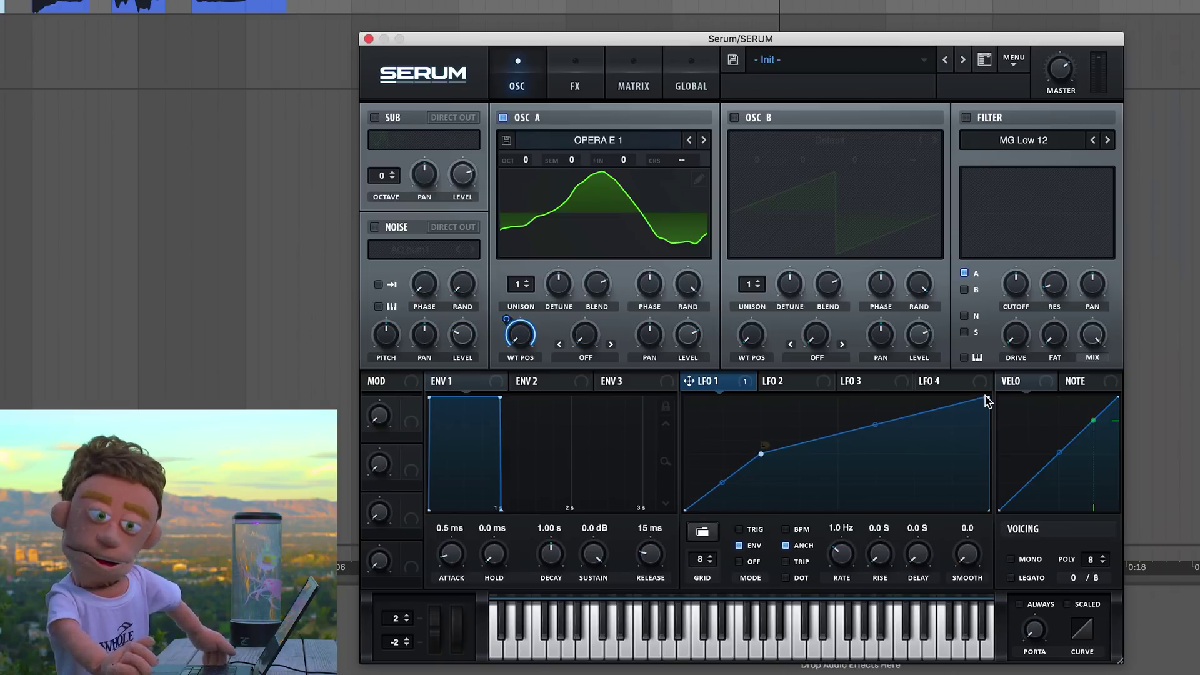
{"action": "left_click_drag", "start_coordinate": [987, 401], "coordinate": [874, 399]}
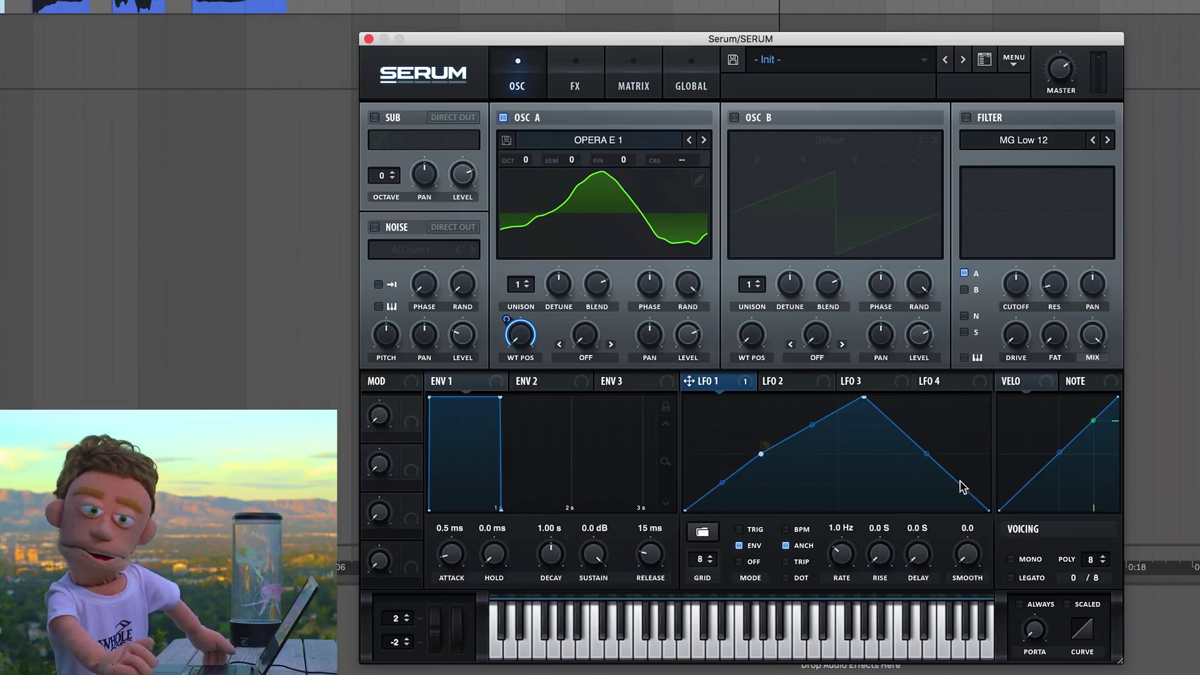
{"action": "left_click_drag", "start_coordinate": [956, 486], "coordinate": [991, 454]}
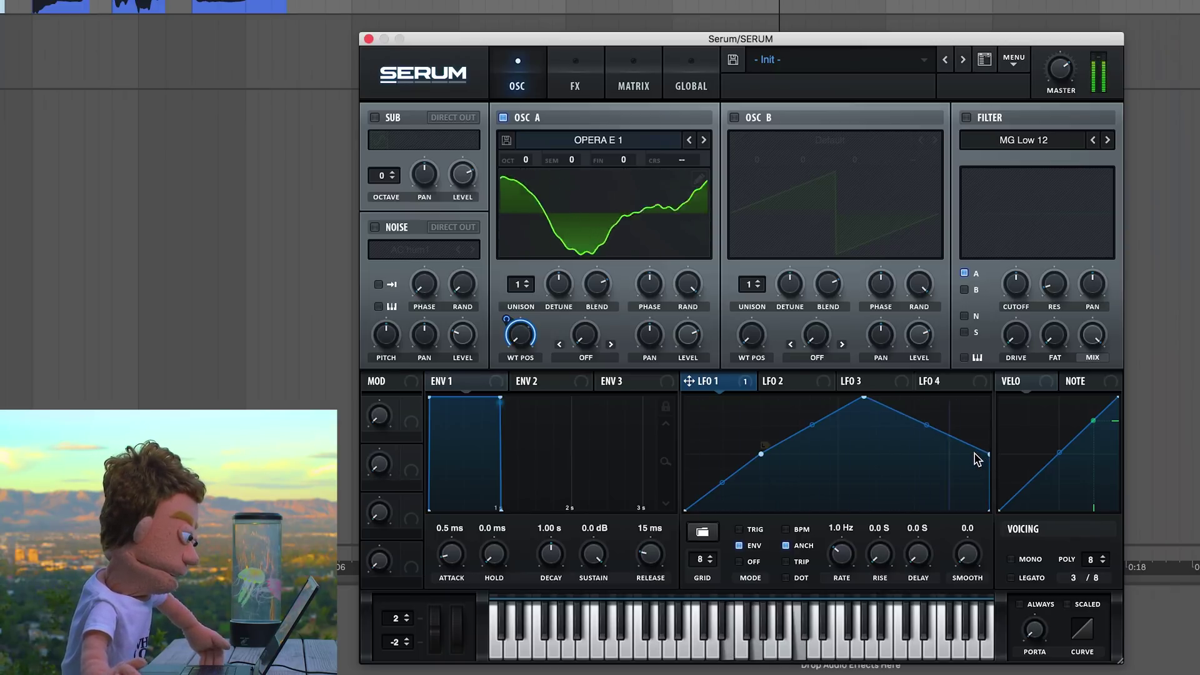
{"action": "left_click_drag", "start_coordinate": [989, 454], "coordinate": [994, 469]}
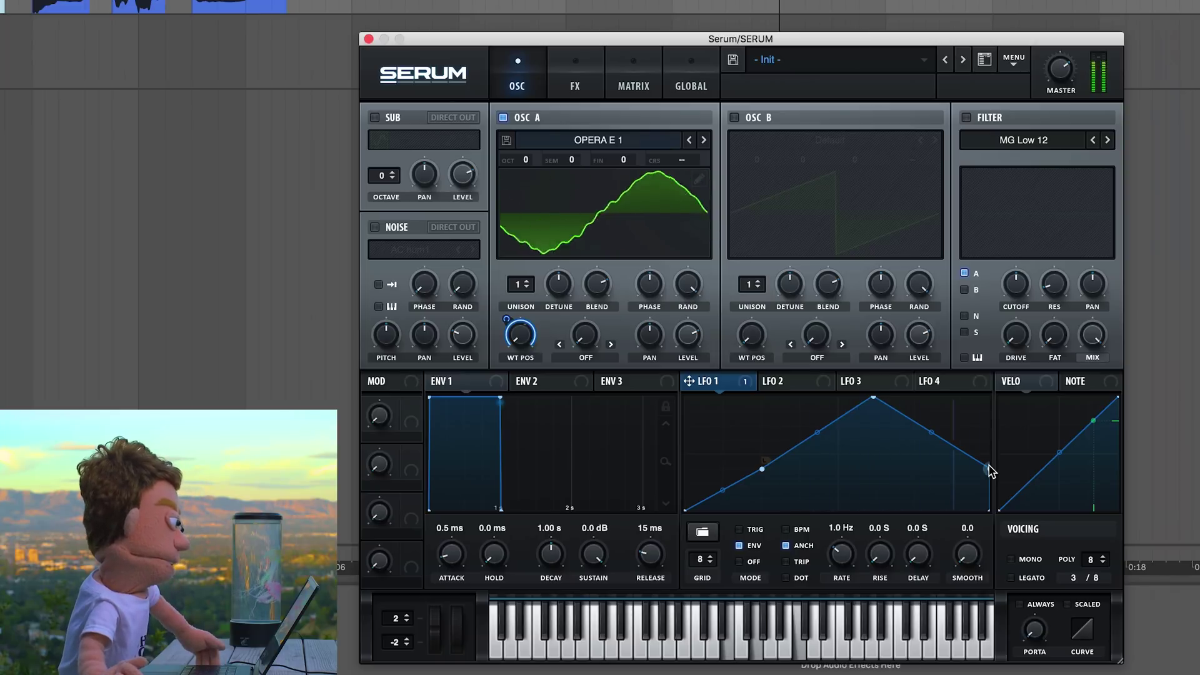
{"action": "left_click_drag", "start_coordinate": [989, 470], "coordinate": [967, 455]}
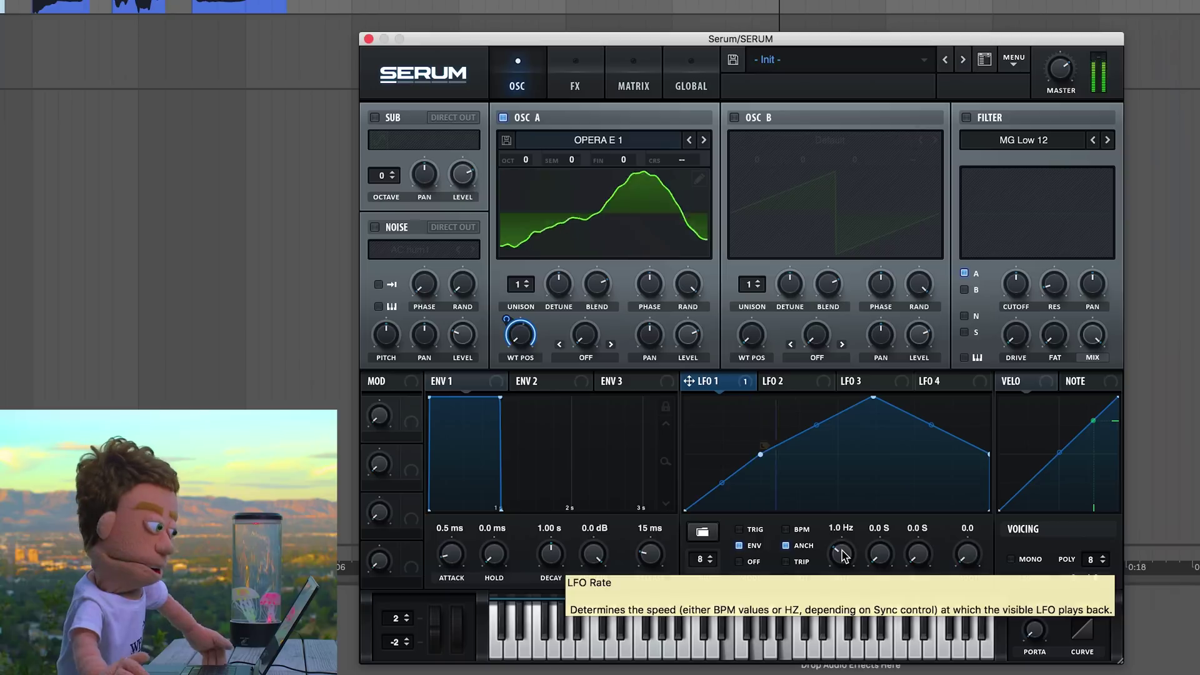
Slow LFO 1's rate to 0.7 Hz
{"action": "scroll", "coordinate": [842, 555], "scroll_direction": "down", "scroll_amount": 2}
{"action": "scroll", "coordinate": [843, 555], "scroll_direction": "down", "scroll_amount": 2}
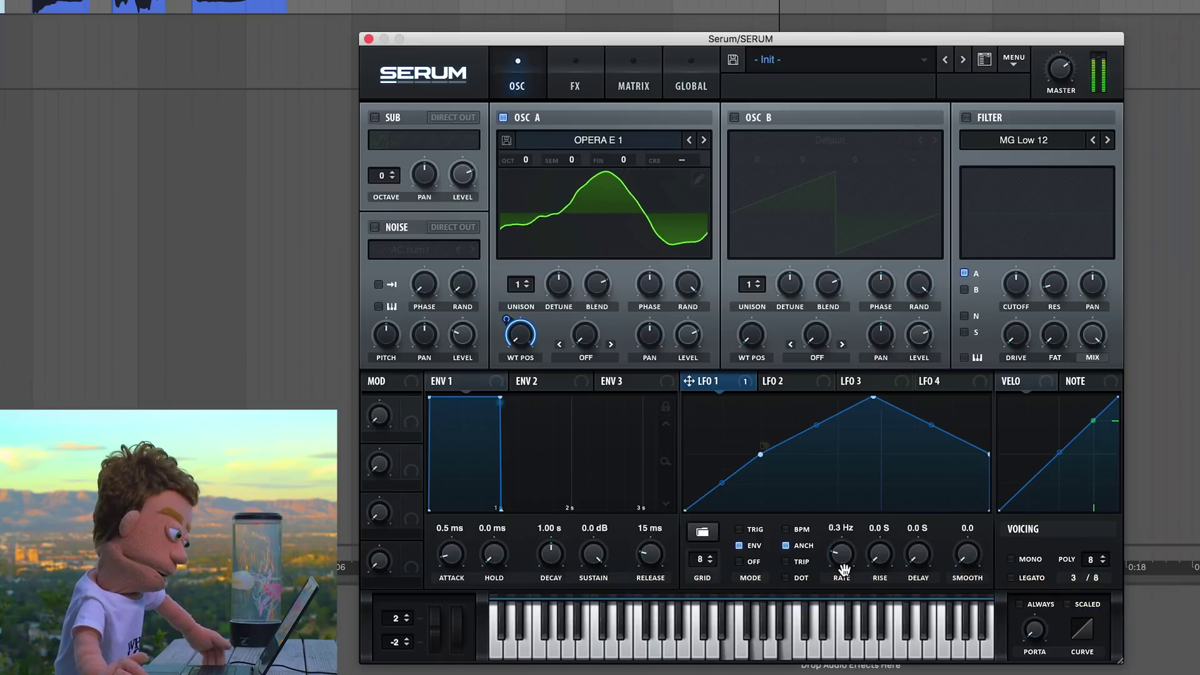
{"action": "mouse_move", "coordinate": [844, 569]}
{"action": "left_mouse_down"}
{"action": "mouse_move", "coordinate": [850, 543]}
{"action": "mouse_move", "coordinate": [841, 555]}
{"action": "left_mouse_up"}
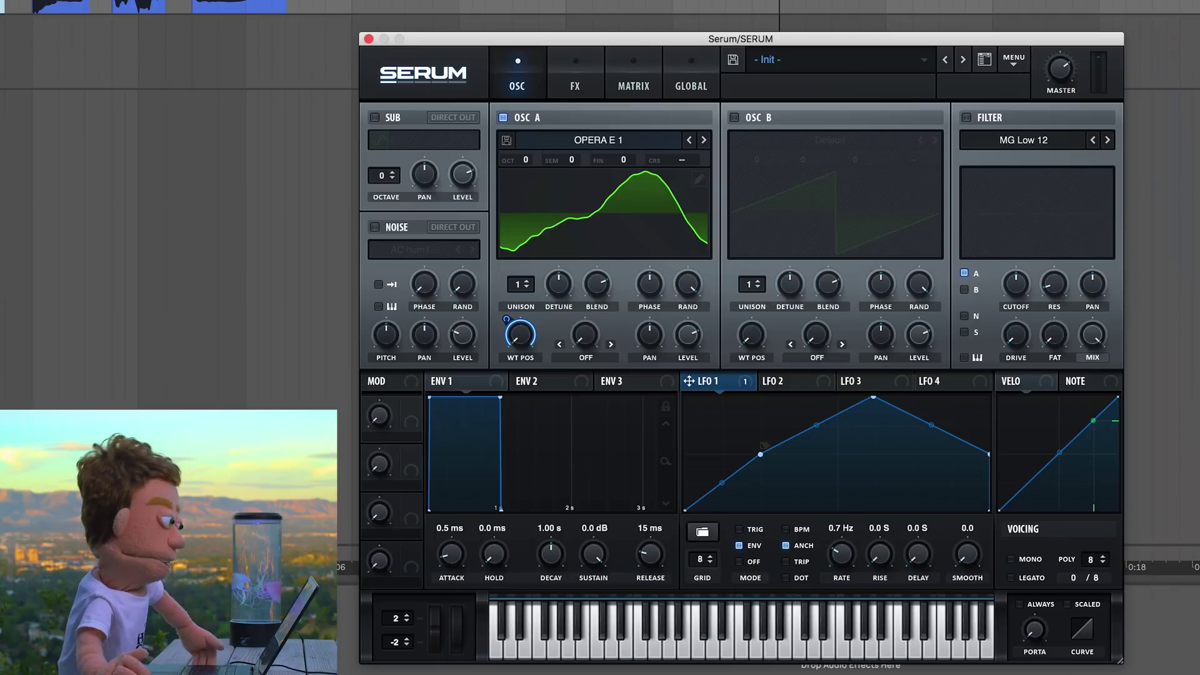
Enable the noise oscillator with the OPERA clip as its sample, and adjust its level and pitch for one-shot, key-tracked playback
{"action": "left_click_drag", "start_coordinate": [9, 6], "coordinate": [375, 229]}
{"action": "left_click", "coordinate": [375, 227]}
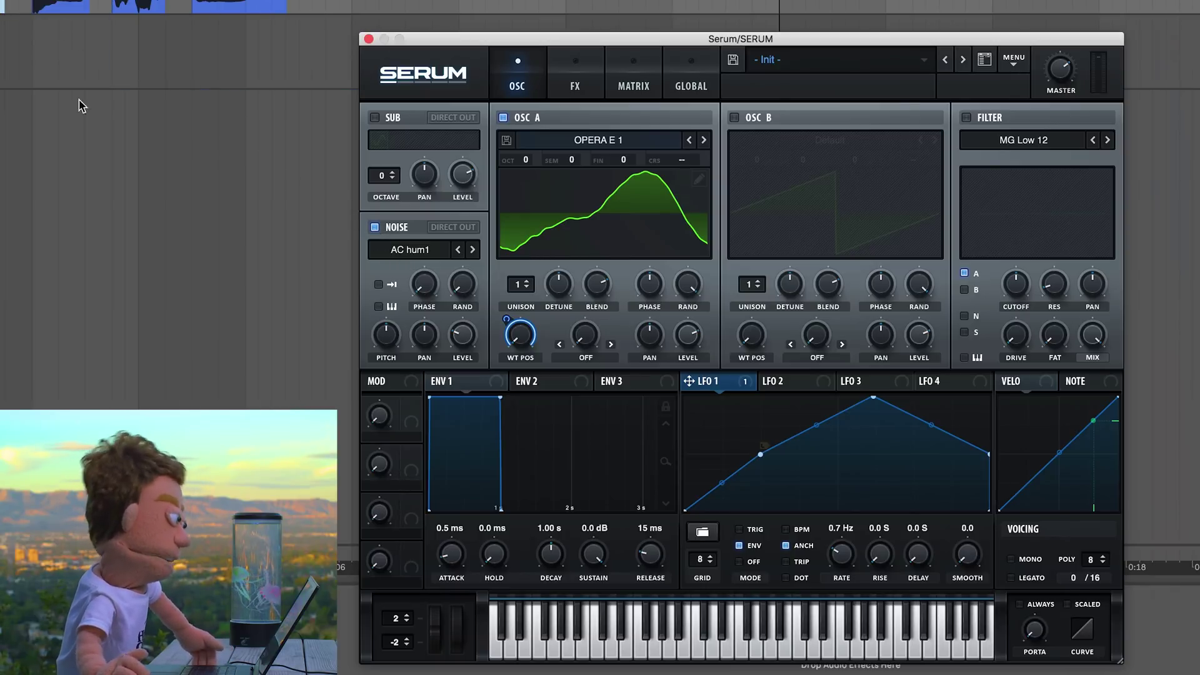
{"action": "left_click_drag", "start_coordinate": [9, 6], "coordinate": [426, 250]}
{"action": "left_click", "coordinate": [466, 336]}
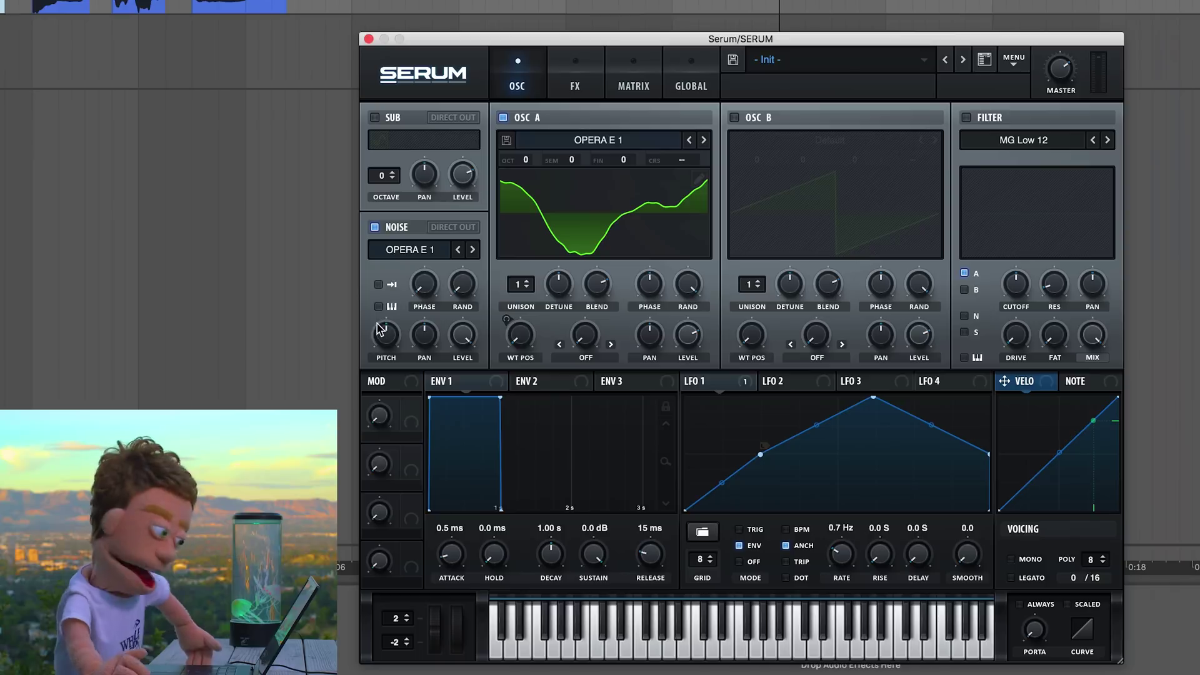
{"action": "left_click_drag", "start_coordinate": [384, 329], "coordinate": [390, 338]}
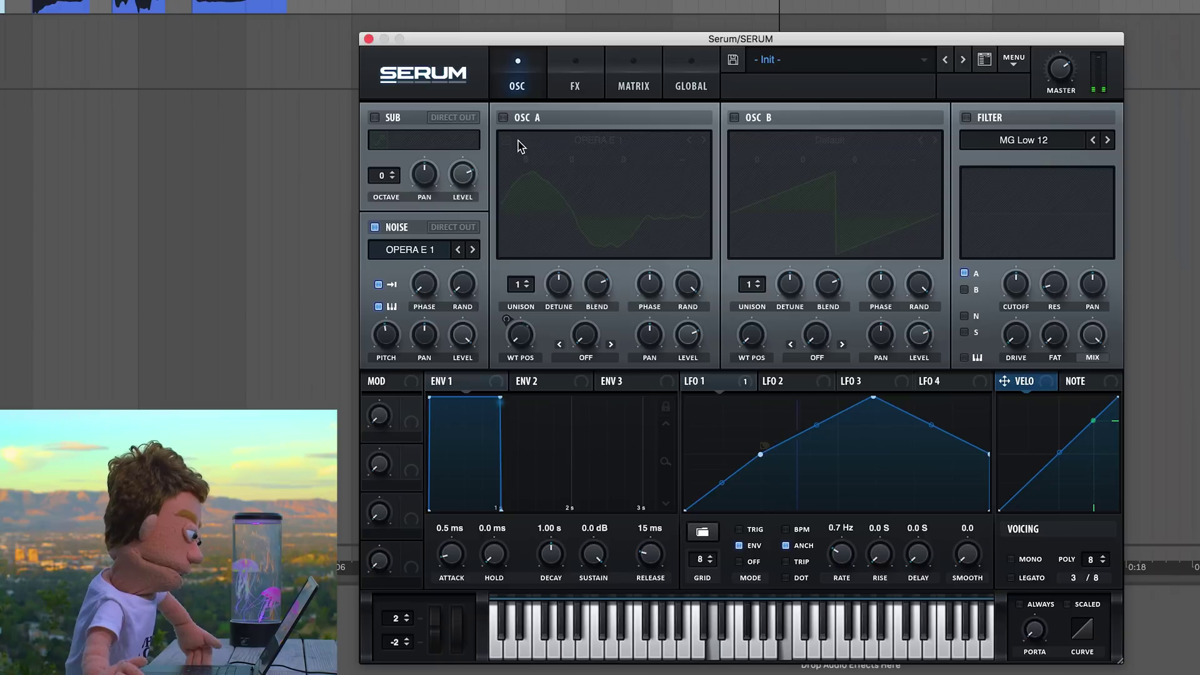
Enable the filter on oscillator A, lower its cutoff to about 6821 Hz, and change its type to MG Low 18
{"action": "left_click", "coordinate": [967, 118]}
{"action": "left_click_drag", "start_coordinate": [1014, 298], "coordinate": [1049, 210]}
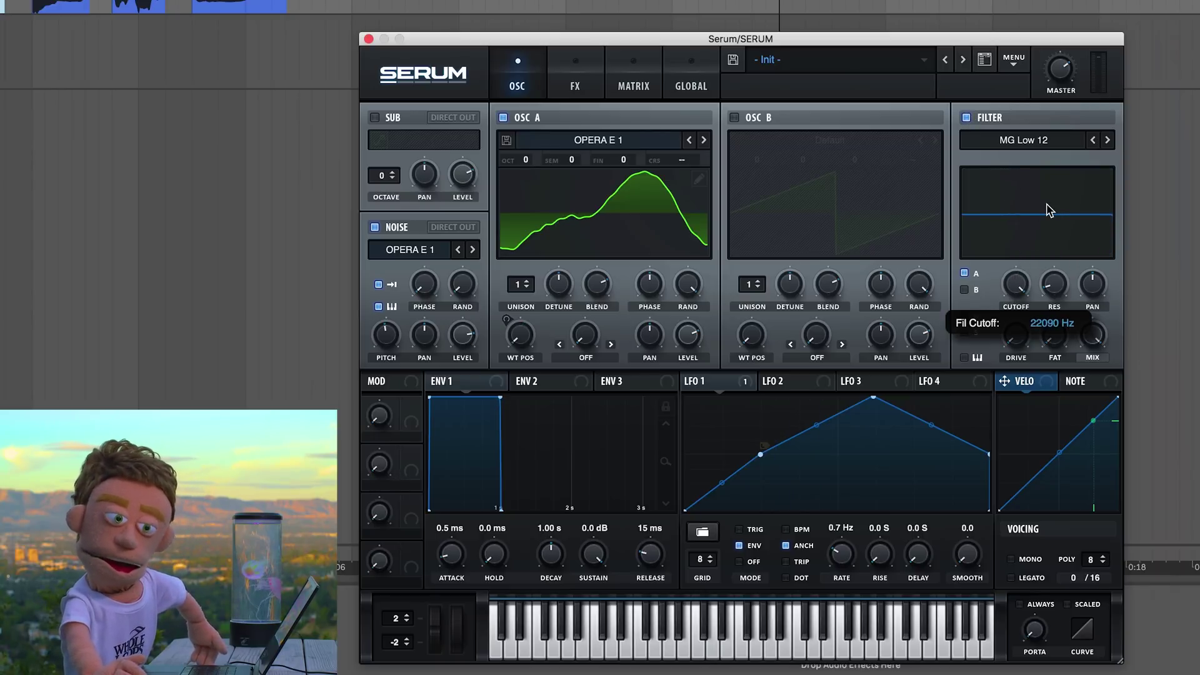
{"action": "left_click_drag", "start_coordinate": [1019, 278], "coordinate": [1016, 302]}
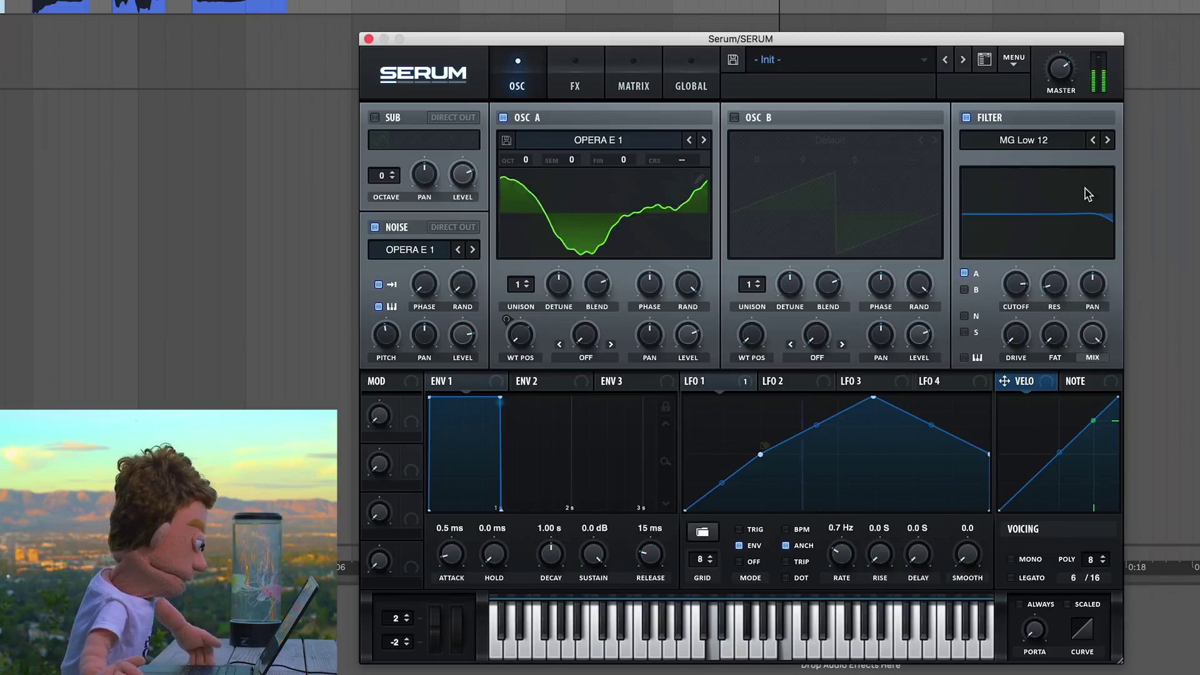
{"action": "left_click", "coordinate": [1108, 140]}
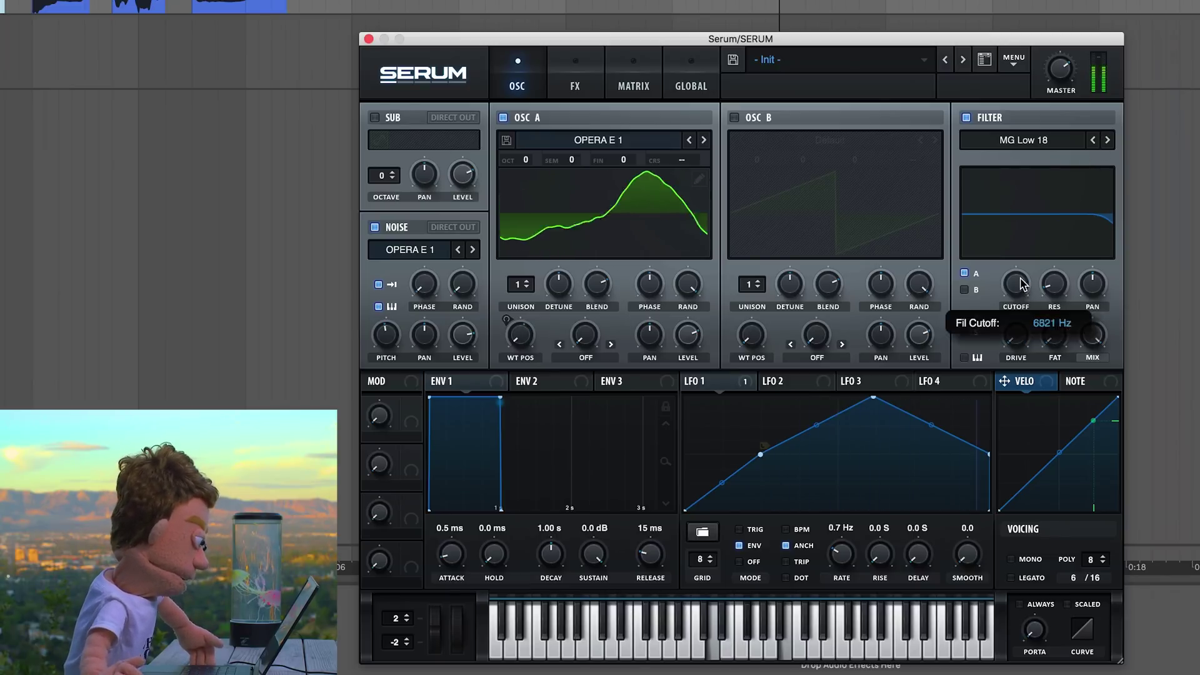
Assign Macro 1 as the modulation source for the noise level and rename the macro NATURAL
{"action": "right_click", "coordinate": [475, 335]}
{"action": "mouse_move", "coordinate": [594, 445]}
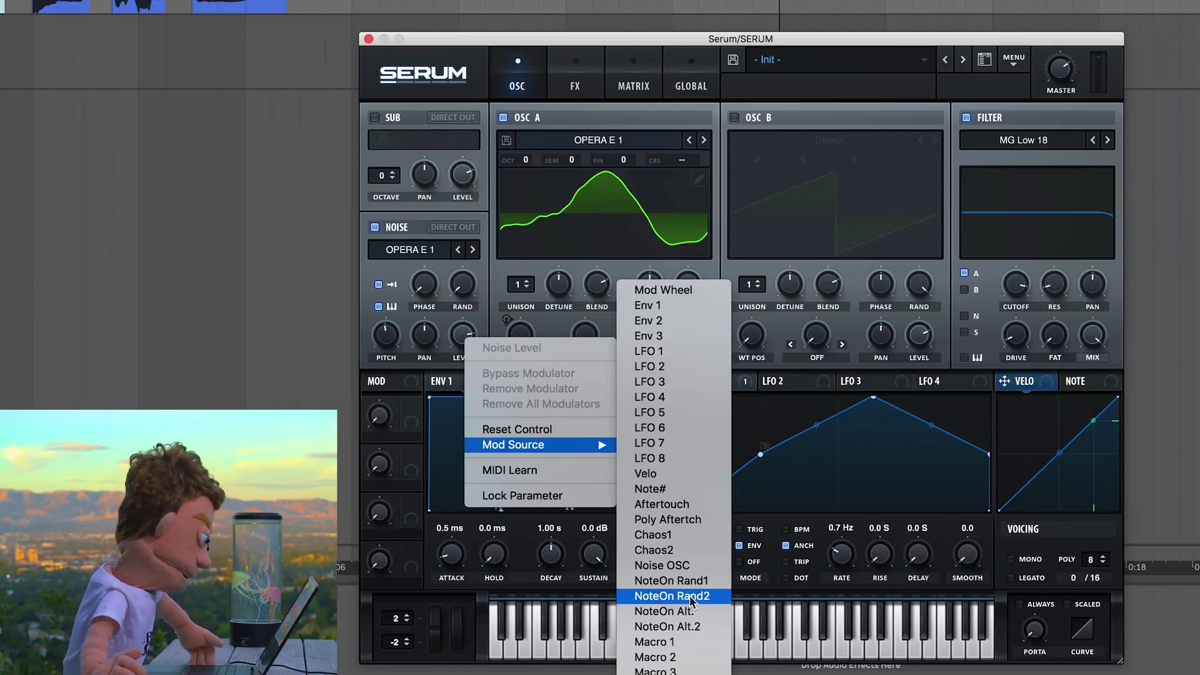
{"action": "left_click", "coordinate": [654, 642]}
{"action": "double_click", "coordinate": [395, 435]}
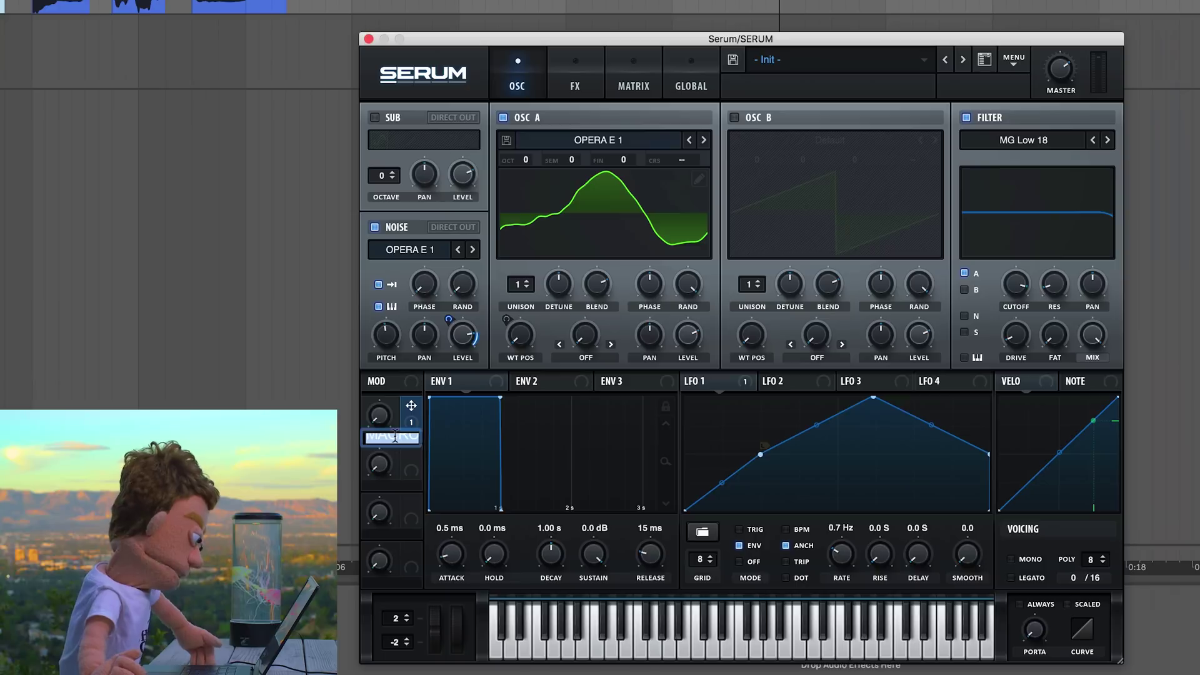
{"action": "type", "text": "NAT"}
{"action": "key", "text": "Return"}
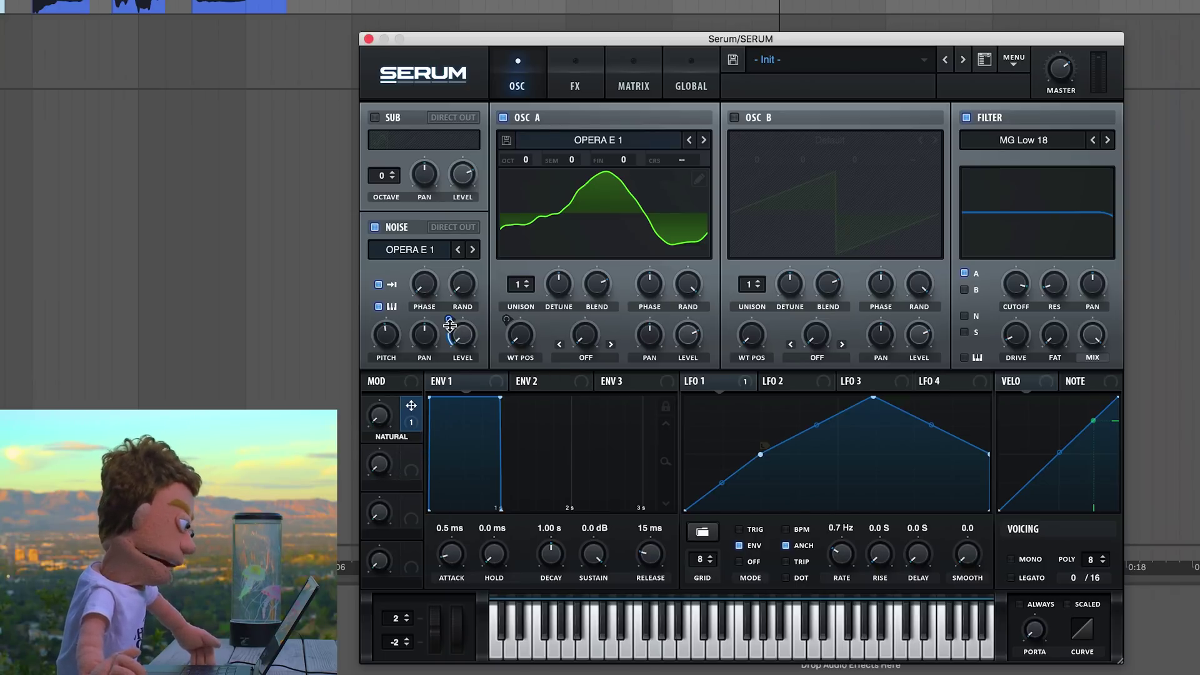
Route the noise oscillator through the filter, set the filter drive to 8%, and adjust its cutoff
{"action": "left_click_drag", "start_coordinate": [391, 411], "coordinate": [394, 403]}
{"action": "left_click", "coordinate": [965, 316]}
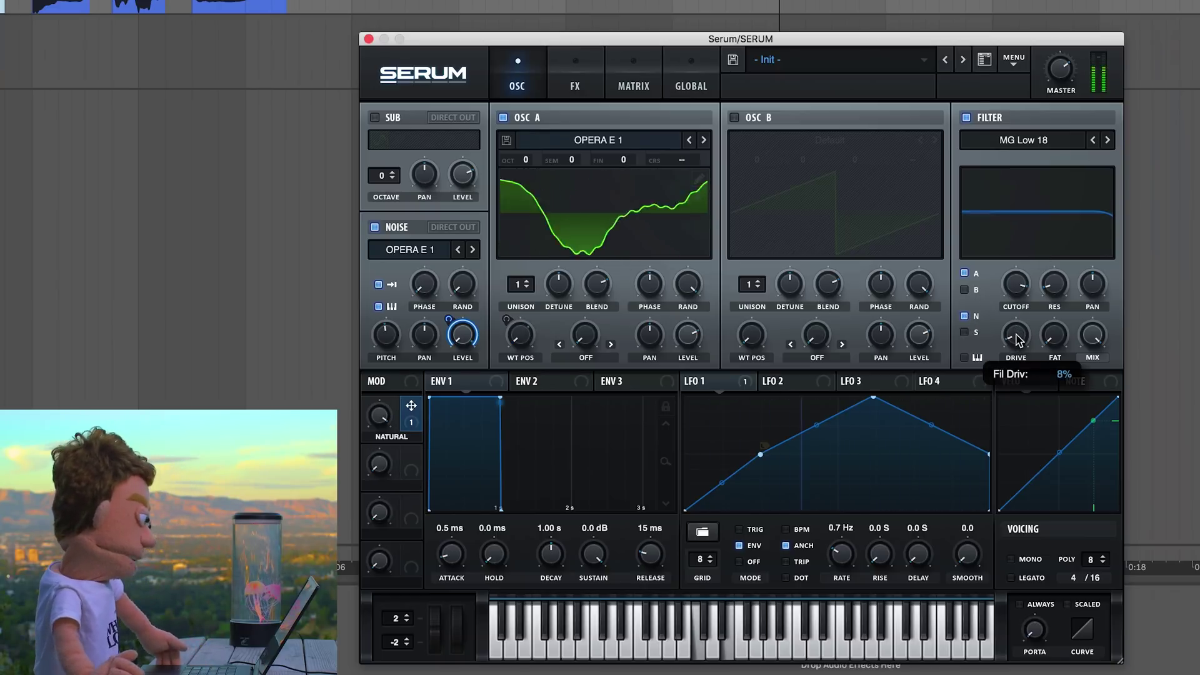
{"action": "left_click_drag", "start_coordinate": [1015, 286], "coordinate": [1014, 308]}
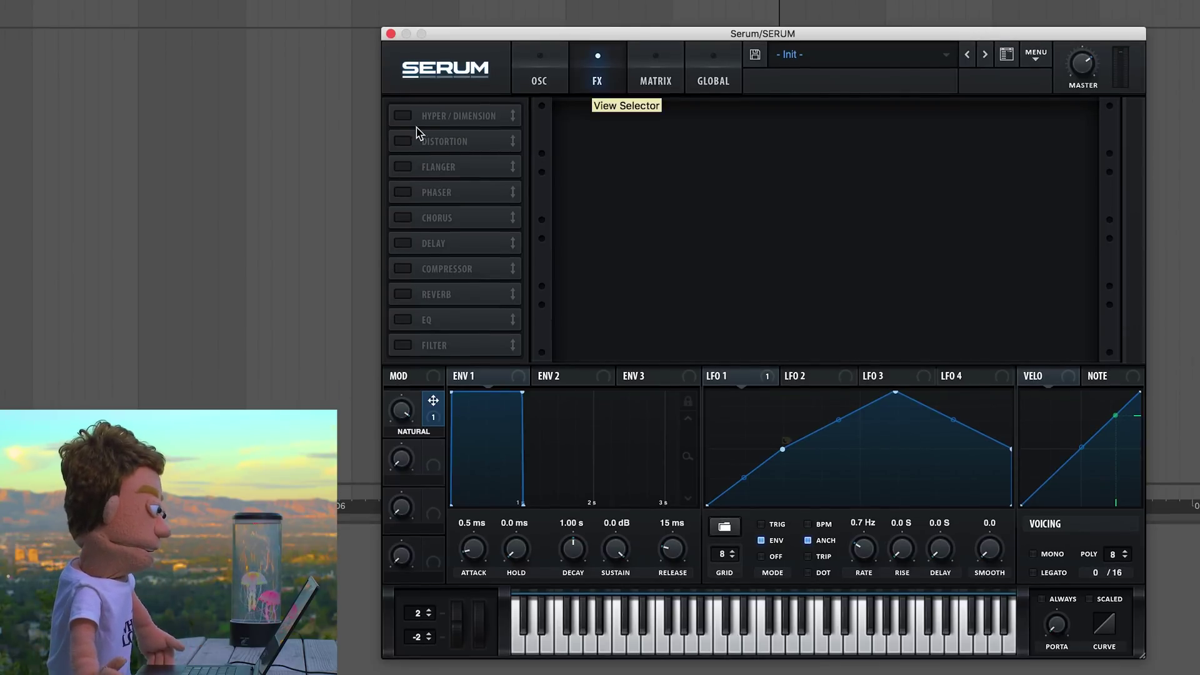
Enable the Hyper/Dimension and EQ effects
{"action": "left_click", "coordinate": [403, 116]}
{"action": "left_click", "coordinate": [404, 319]}
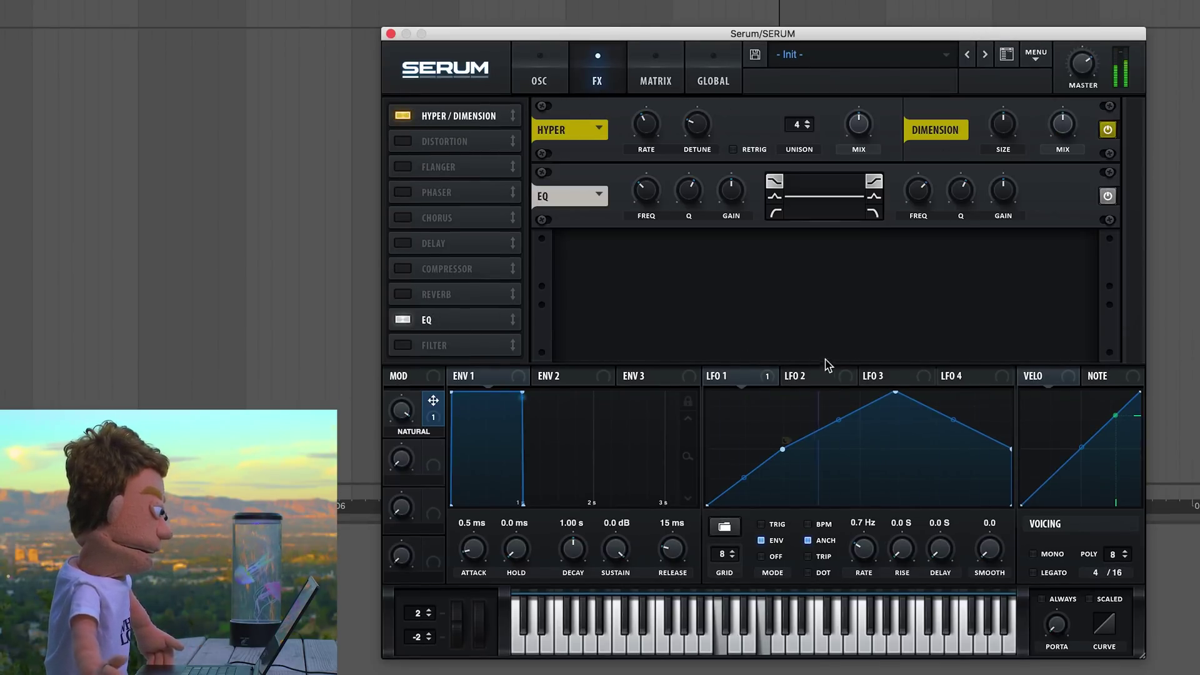
Add a modulation matrix row that routes LFO 2 to the global master tuning
{"action": "left_click", "coordinate": [807, 377]}
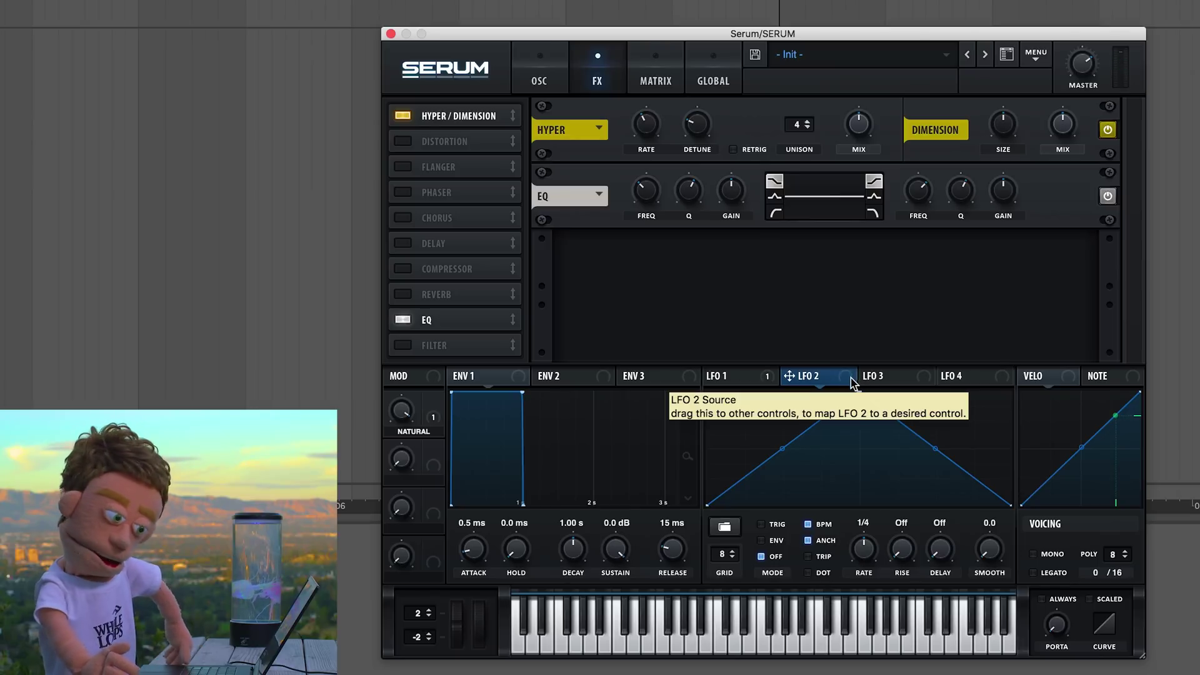
{"action": "left_click", "coordinate": [717, 83]}
{"action": "left_click", "coordinate": [663, 71]}
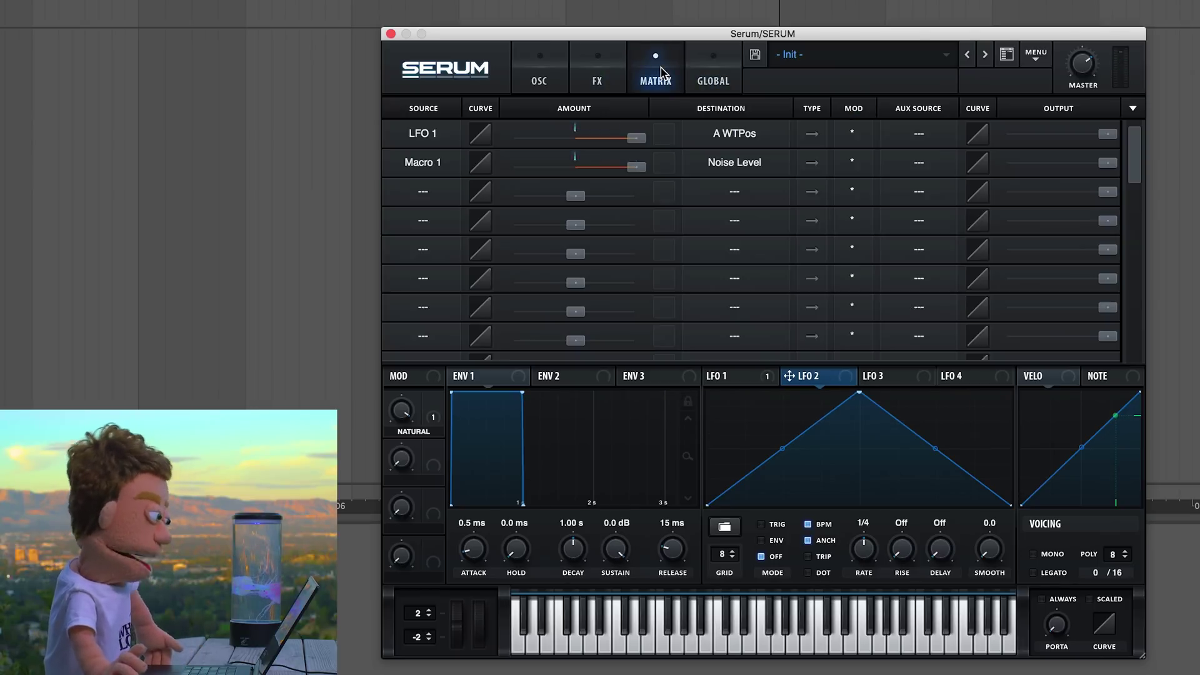
{"action": "left_click", "coordinate": [444, 195]}
{"action": "left_click", "coordinate": [416, 303]}
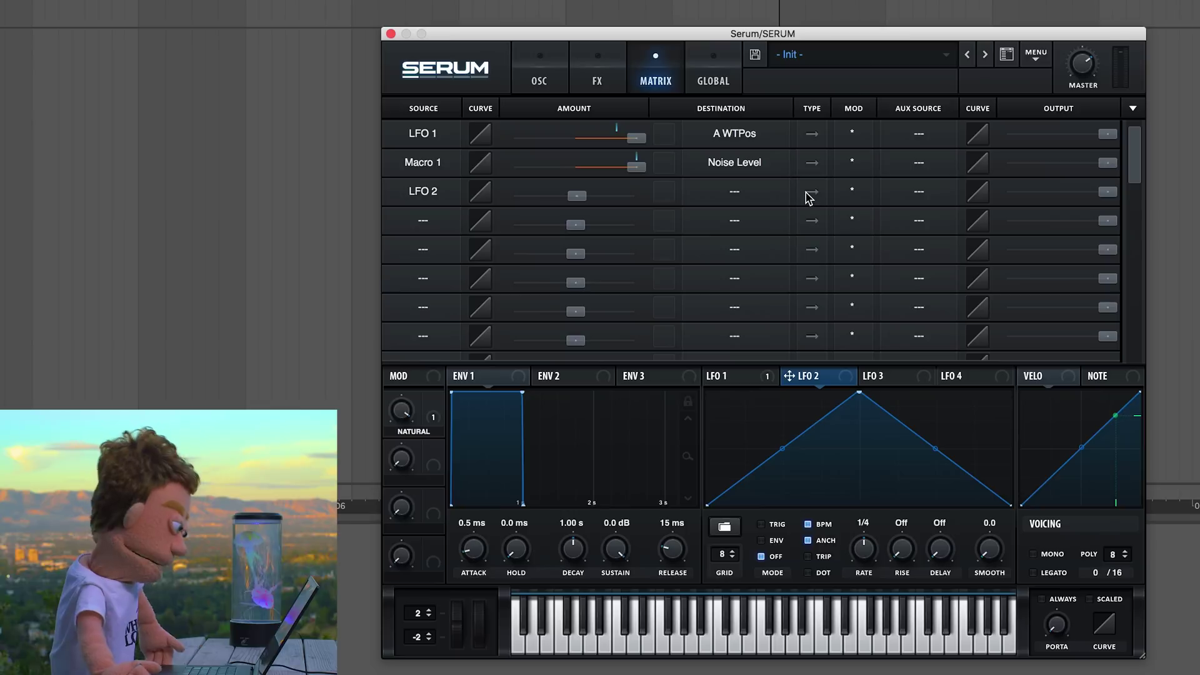
{"action": "left_click", "coordinate": [764, 194]}
{"action": "mouse_move", "coordinate": [759, 322]}
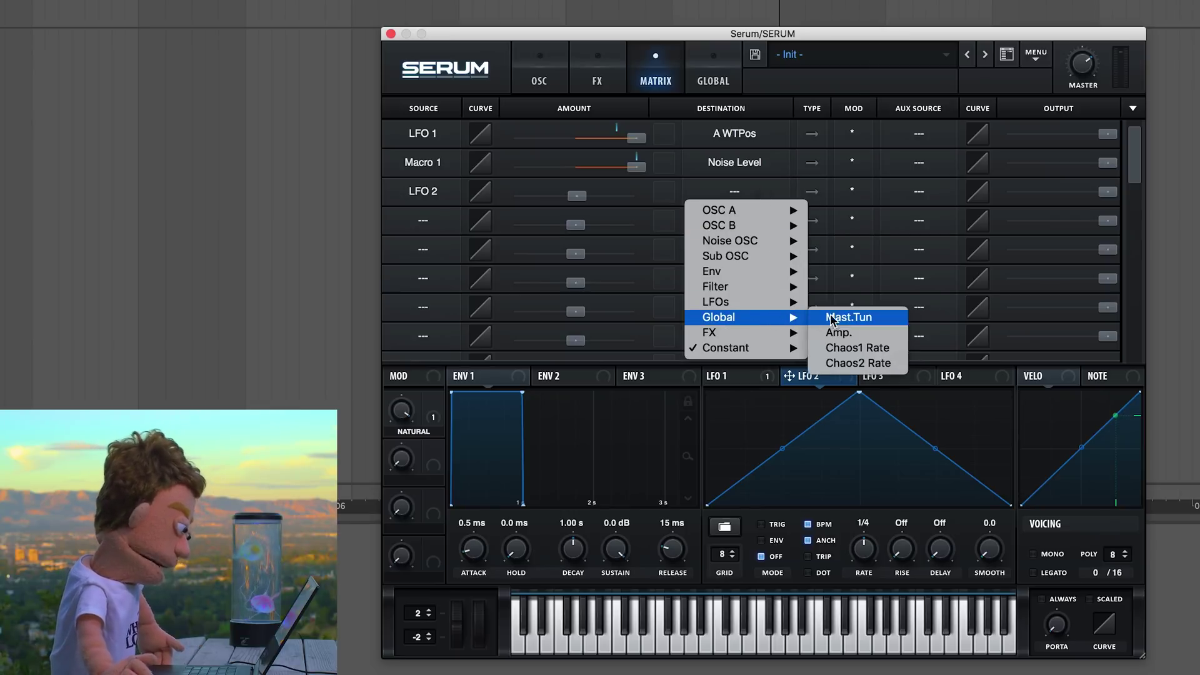
{"action": "left_click", "coordinate": [872, 319]}
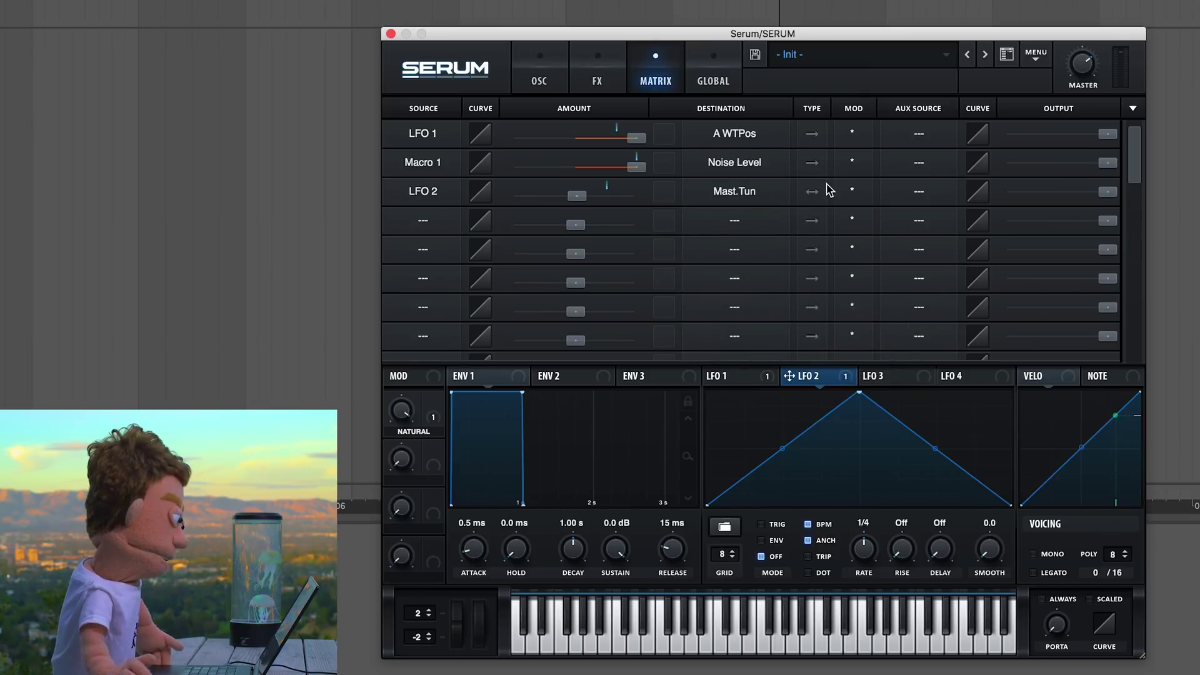
Make Macro 2 the aux source of the LFO 2 tuning row, name it VIBRATO, and turn it up
{"action": "left_click", "coordinate": [920, 189]}
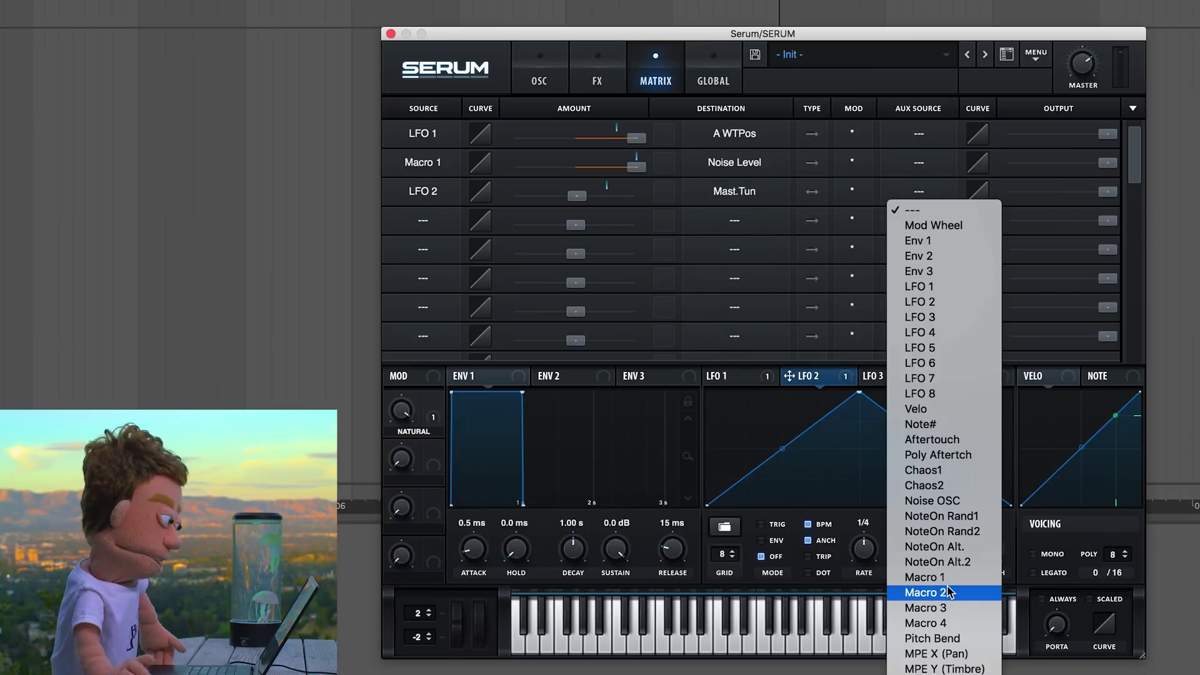
{"action": "key", "text": "Return"}
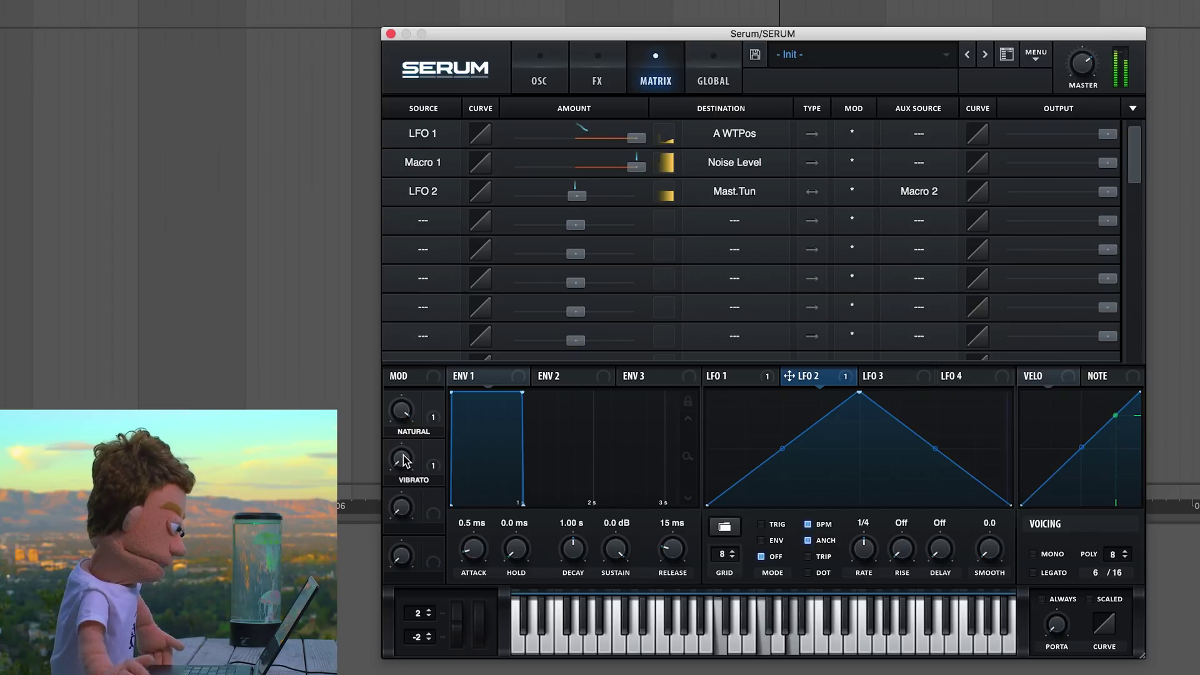
{"action": "left_click_drag", "start_coordinate": [411, 446], "coordinate": [449, 263]}
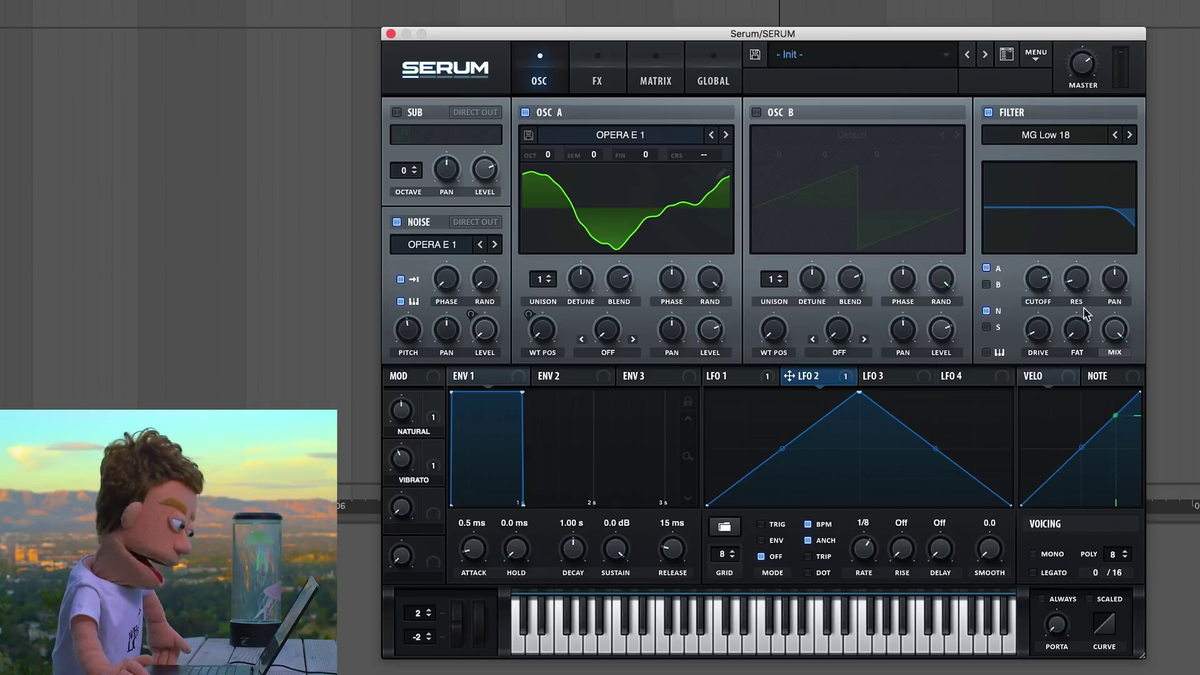
Assign Macro 3 as the modulation source for the filter cutoff, rename the macro FILTER, and turn it up
{"action": "right_click", "coordinate": [1033, 284]}
{"action": "mouse_move", "coordinate": [1163, 388]}
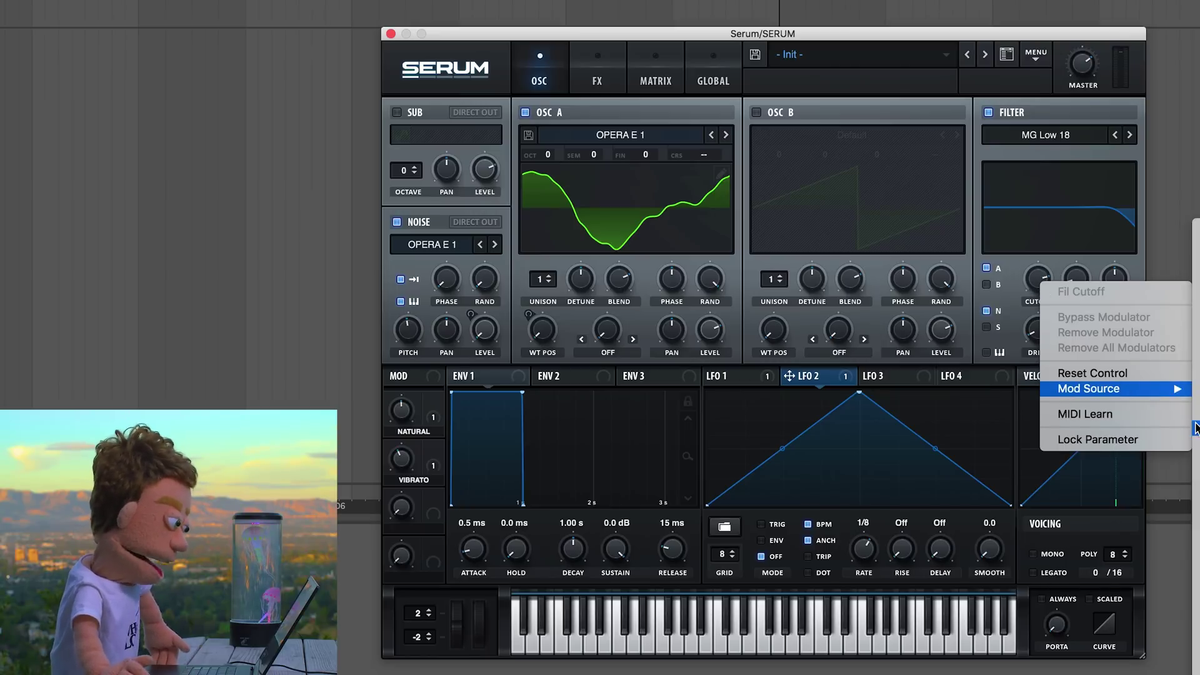
{"action": "left_click", "coordinate": [1197, 612]}
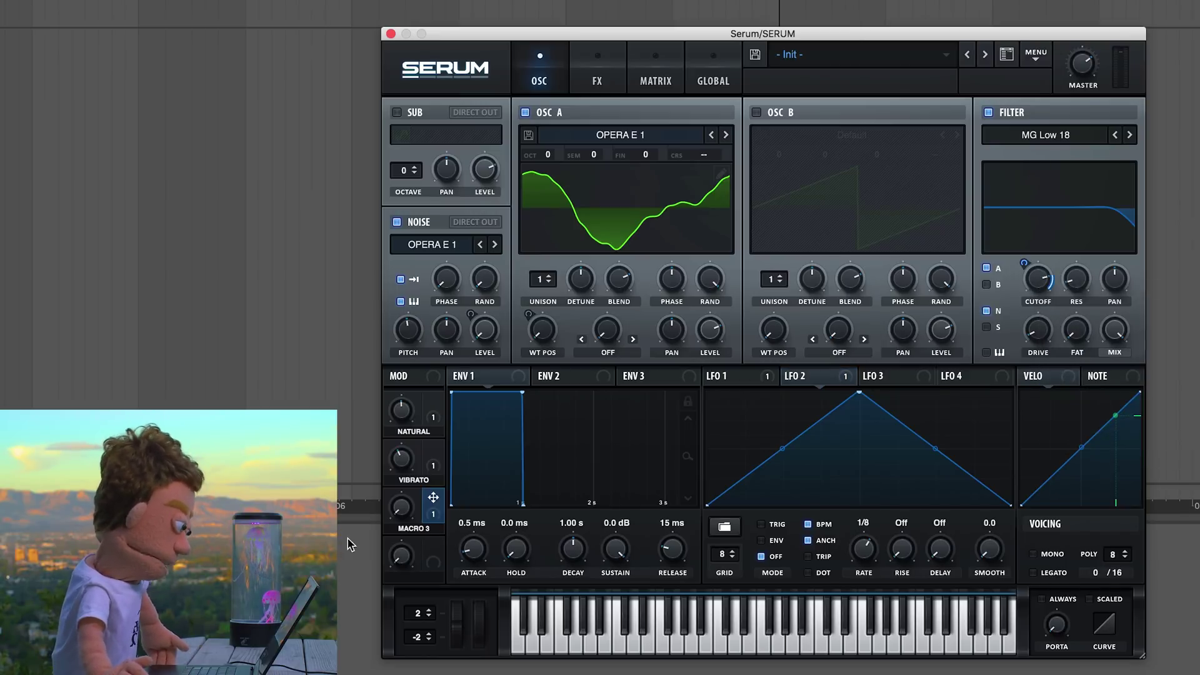
{"action": "double_click", "coordinate": [414, 530]}
{"action": "type", "text": "FILTER"}
{"action": "key", "text": "Return"}
{"action": "mouse_move", "coordinate": [402, 507]}
{"action": "left_mouse_down"}
{"action": "mouse_move", "coordinate": [391, 552]}
{"action": "mouse_move", "coordinate": [399, 504]}
{"action": "left_mouse_up"}
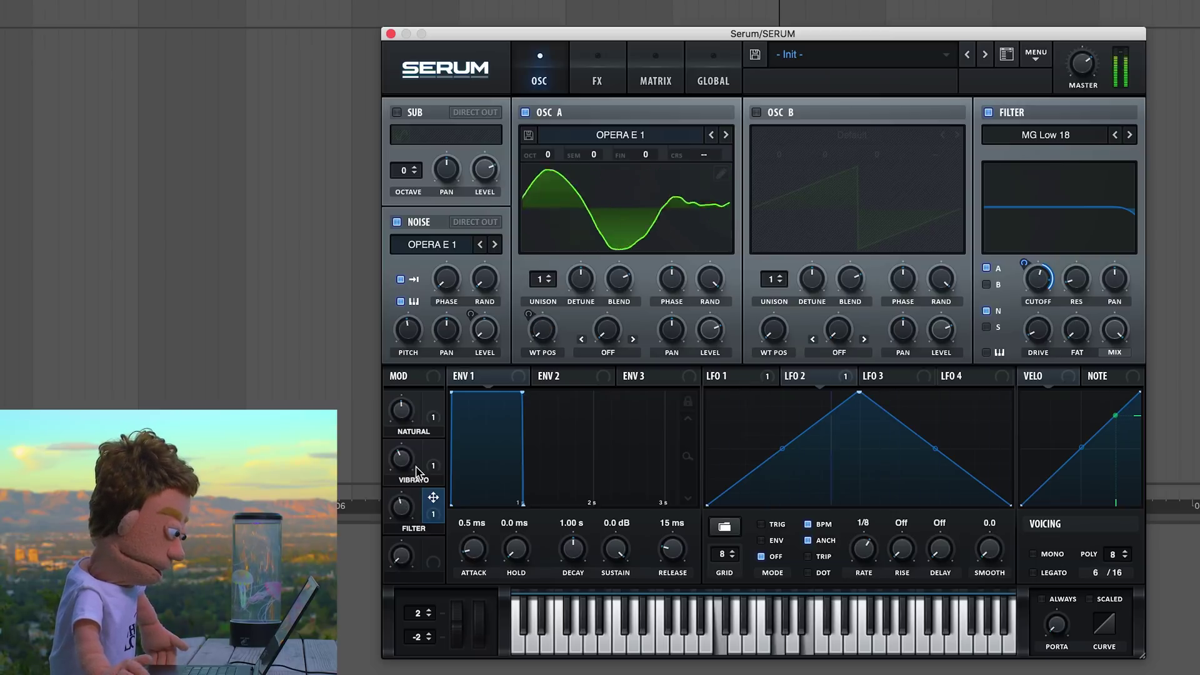
Switch to Ableton Live and place WL Minor 01.mid from the MIDI packs folder on the SERUM track at bar 9
{"action": "left_click", "coordinate": [600, 74]}
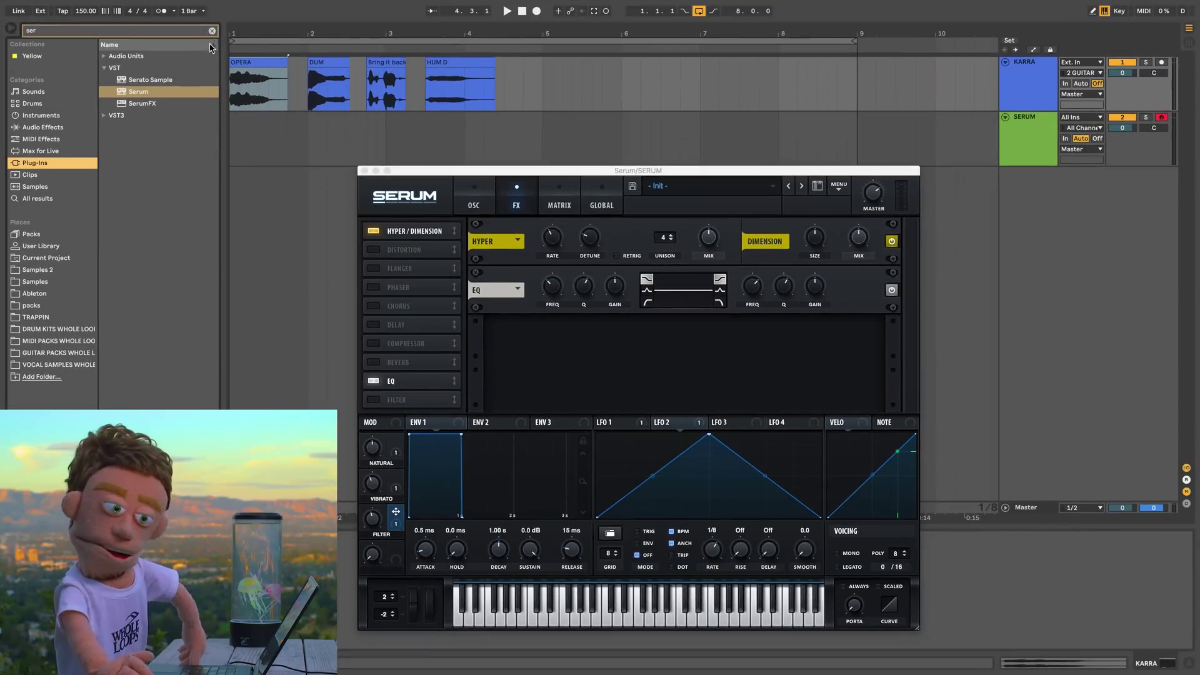
{"action": "left_click", "coordinate": [212, 30]}
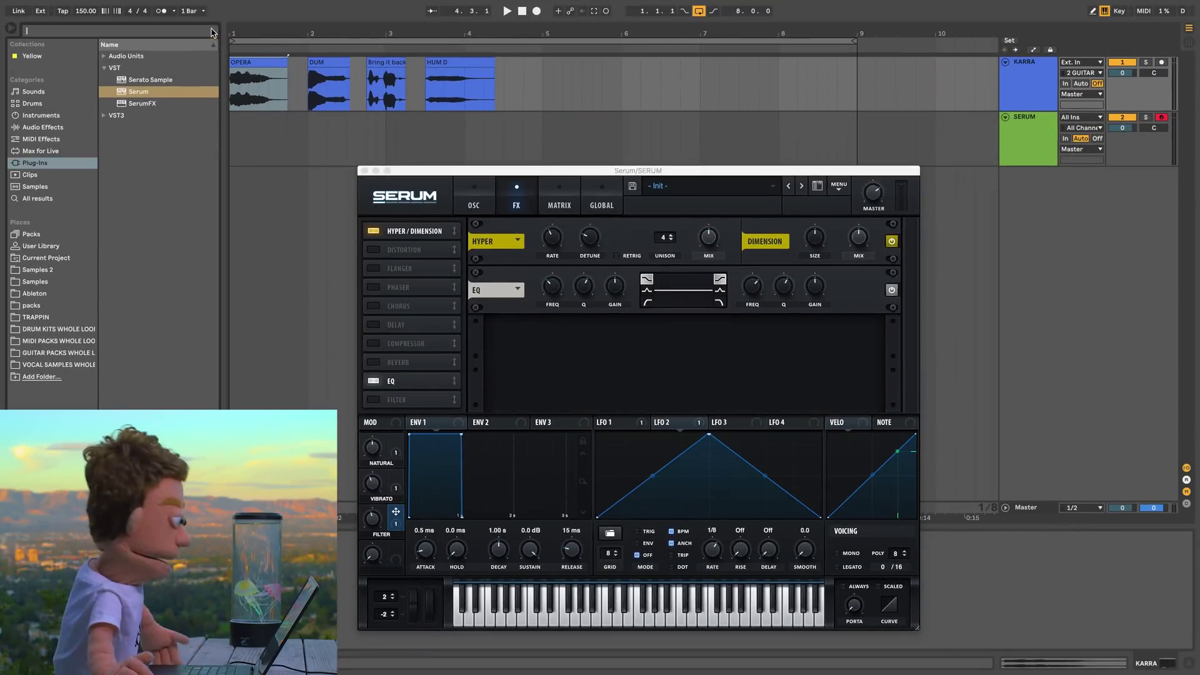
{"action": "left_click", "coordinate": [72, 335]}
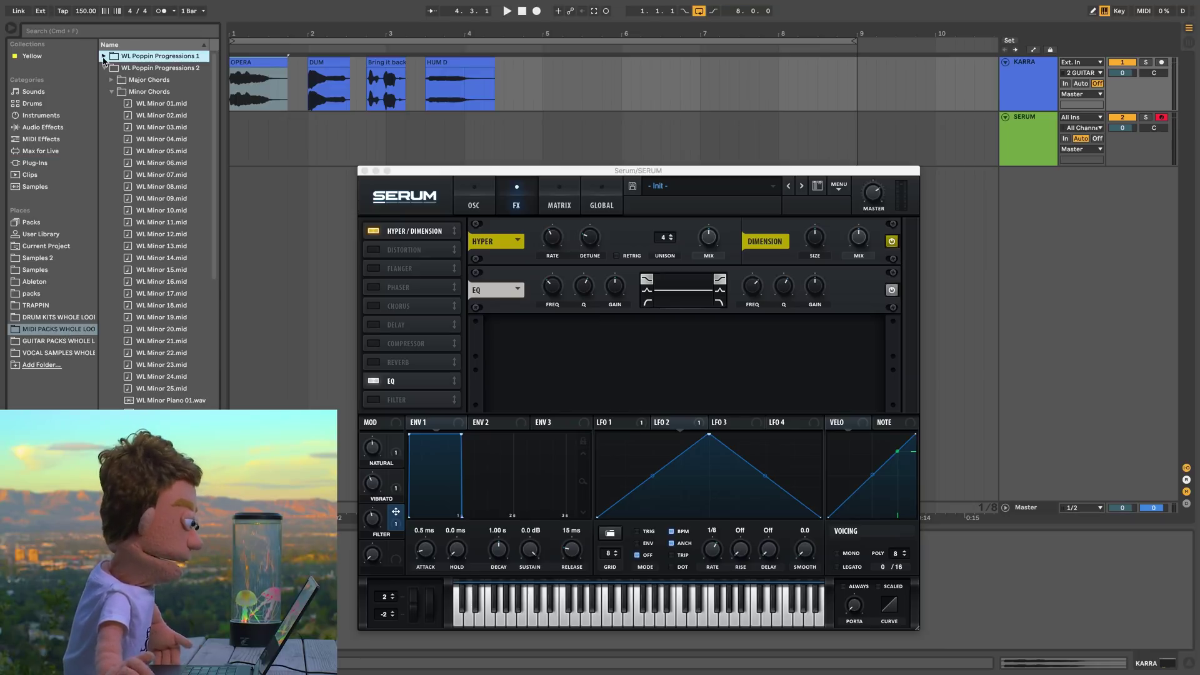
{"action": "left_click_drag", "start_coordinate": [181, 103], "coordinate": [862, 124]}
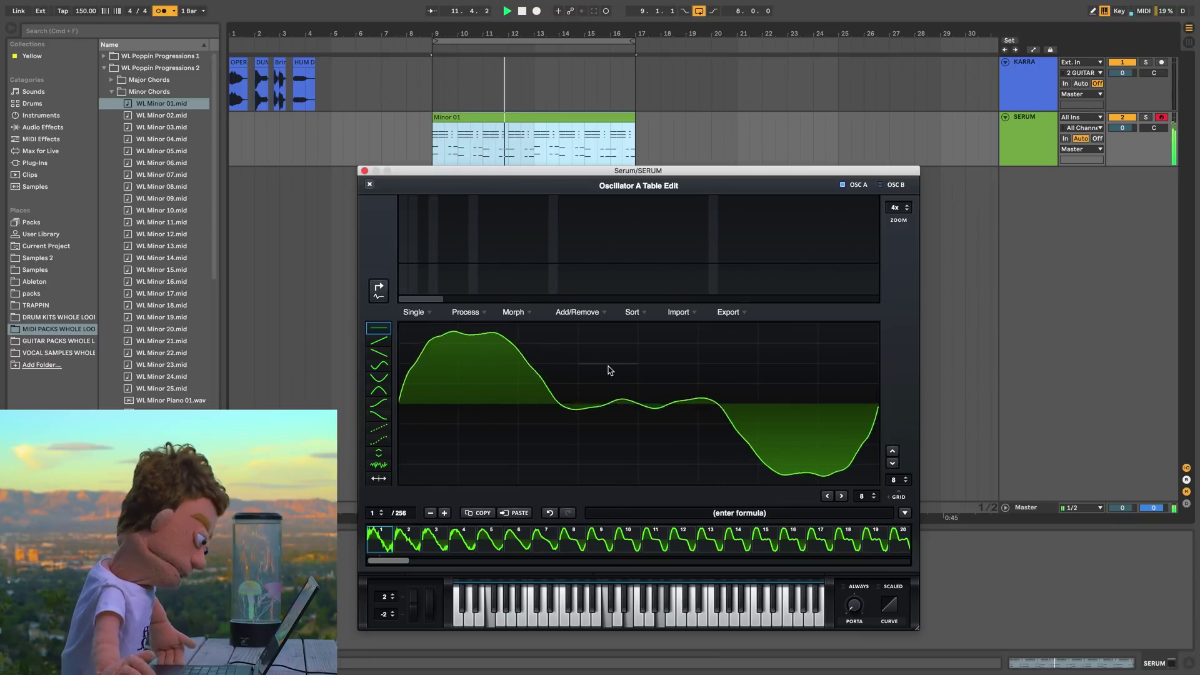
Close the plug-in window, insert a new MIDI track below SERUM, and load a new Serum instance on it
{"action": "left_click", "coordinate": [365, 170]}
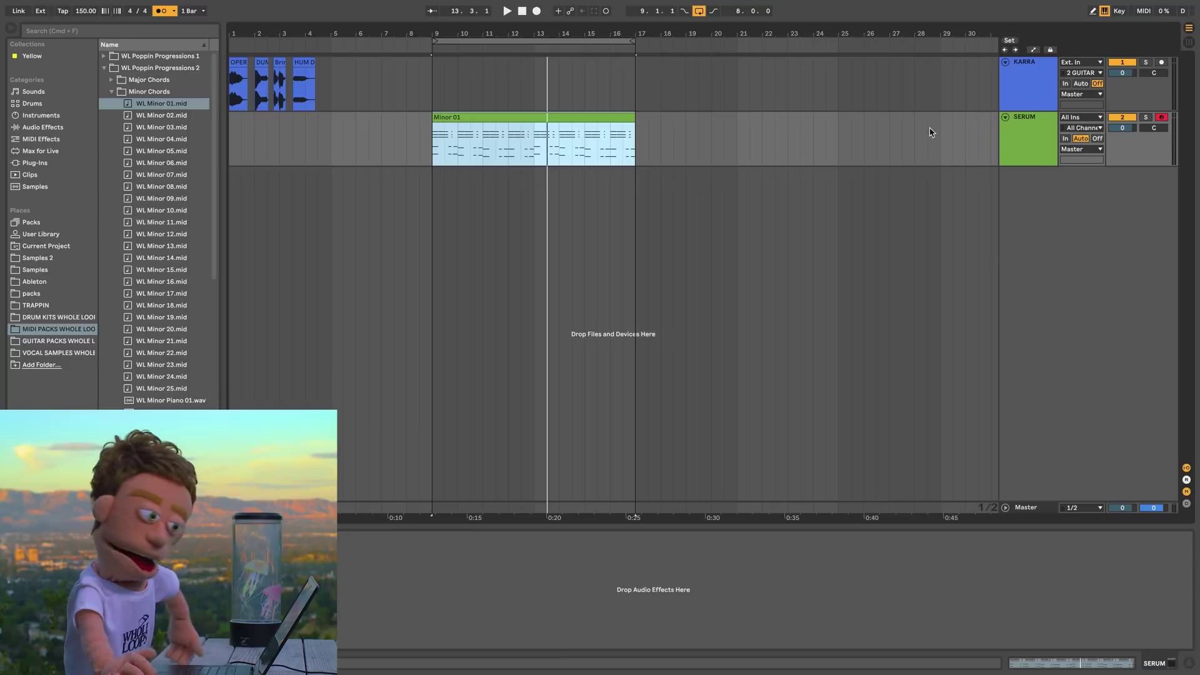
{"action": "left_click", "coordinate": [1025, 138]}
{"action": "key", "text": "super+shift+t"}
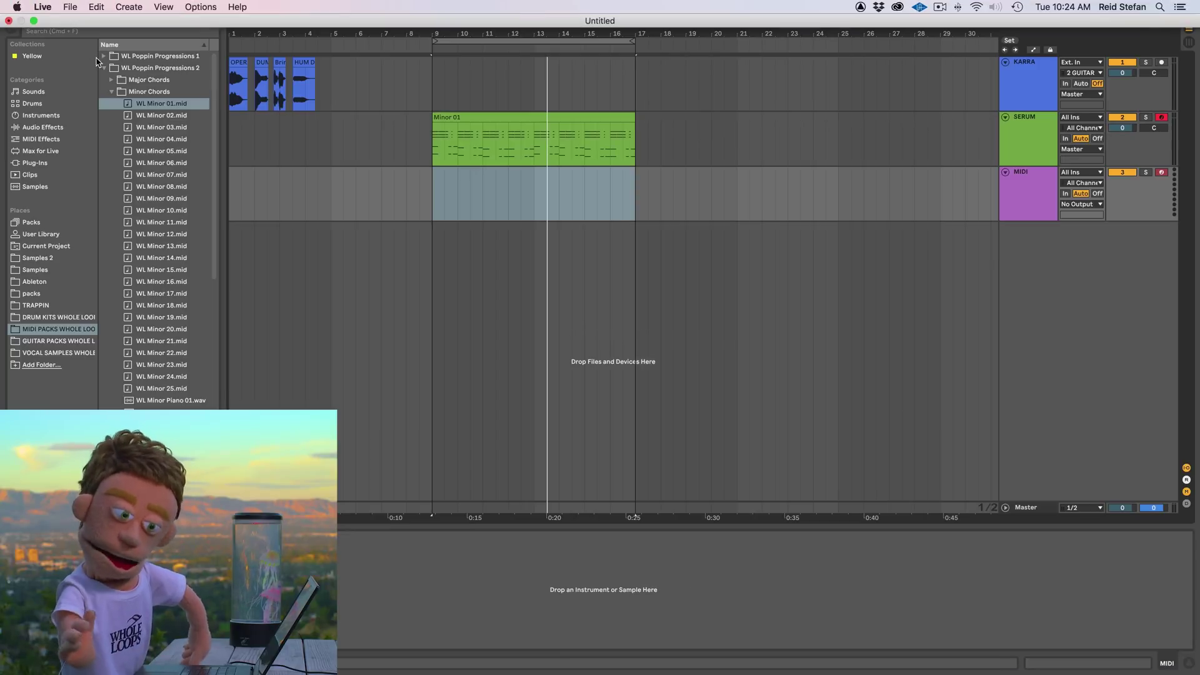
{"action": "left_click", "coordinate": [51, 32]}
{"action": "type", "text": "SER"}
{"action": "key", "text": "Down"}
{"action": "key", "text": "Return"}
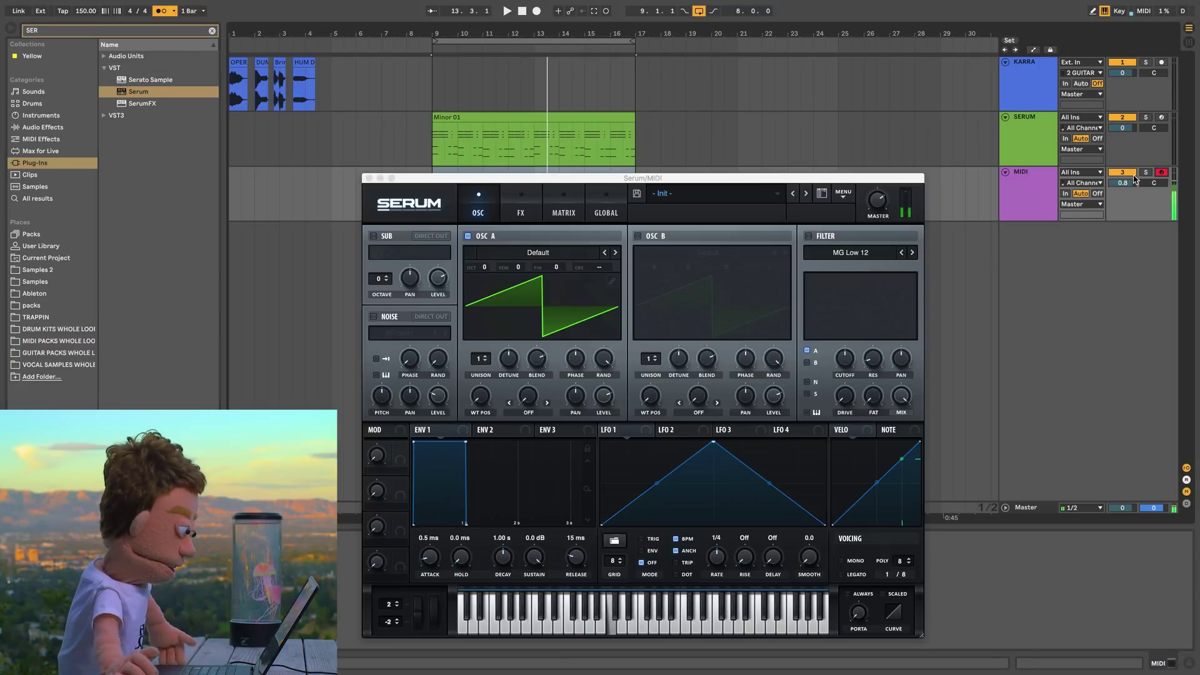
Load the DUM clip as oscillator A's wavetable and assign LFO 1 to its wavetable position
{"action": "left_click_drag", "start_coordinate": [261, 61], "coordinate": [566, 315]}
{"action": "left_click", "coordinate": [270, 72]}
{"action": "key", "text": "space"}
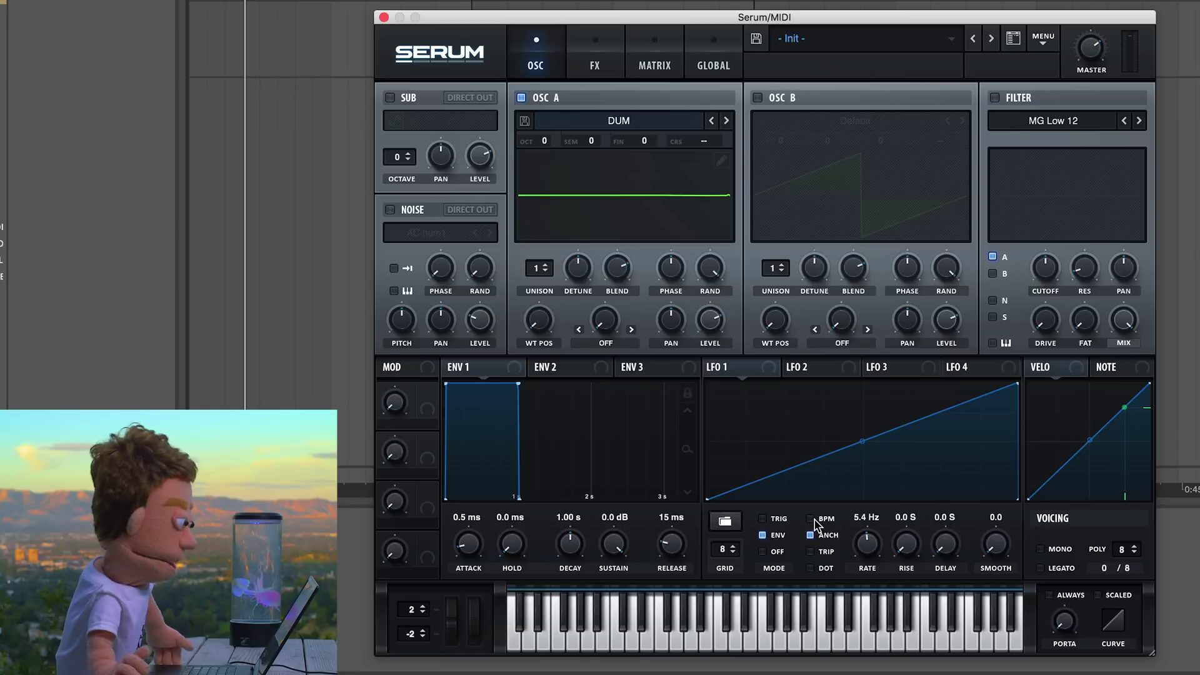
{"action": "left_click_drag", "start_coordinate": [768, 371], "coordinate": [538, 321]}
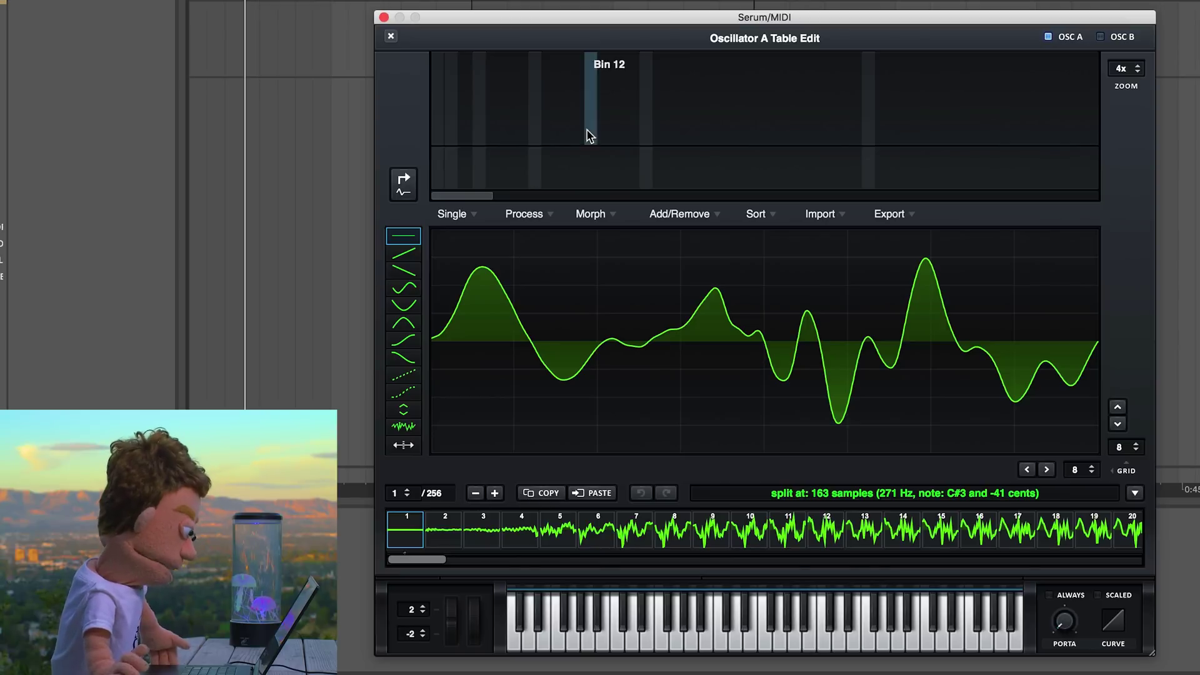
Enter 150 as the formula value in oscillator A's wavetable editor
{"action": "left_click", "coordinate": [644, 269]}
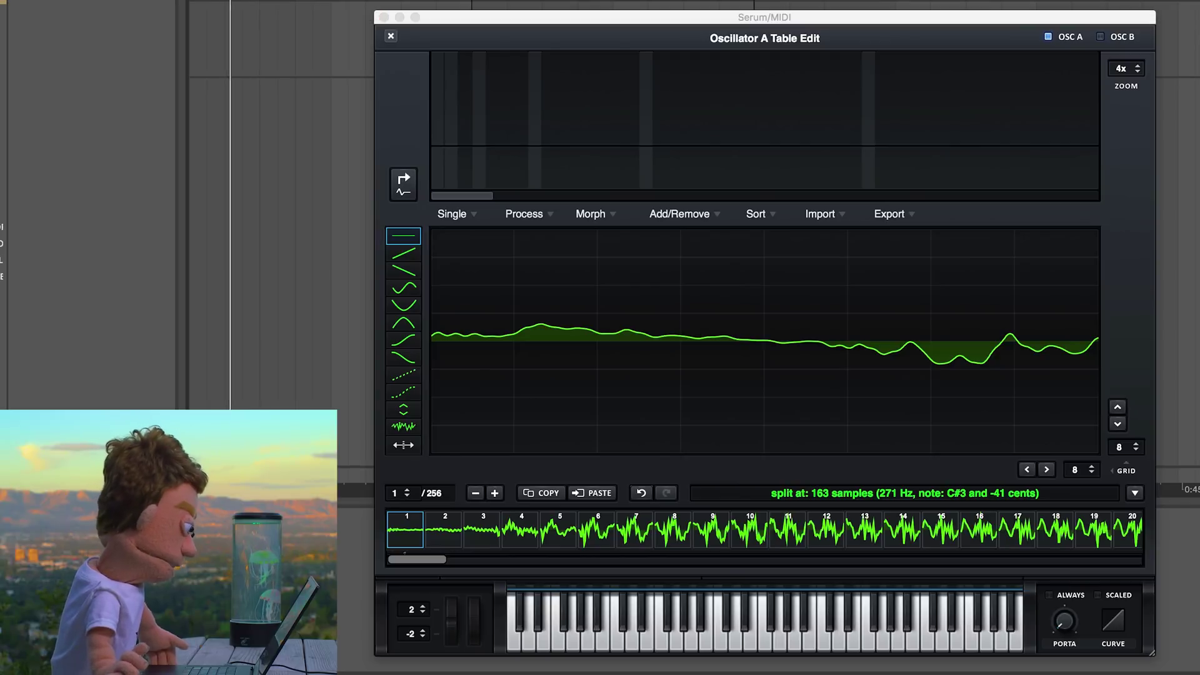
{"action": "left_click", "coordinate": [892, 494]}
{"action": "type", "text": "150"}
{"action": "key", "text": "Return"}
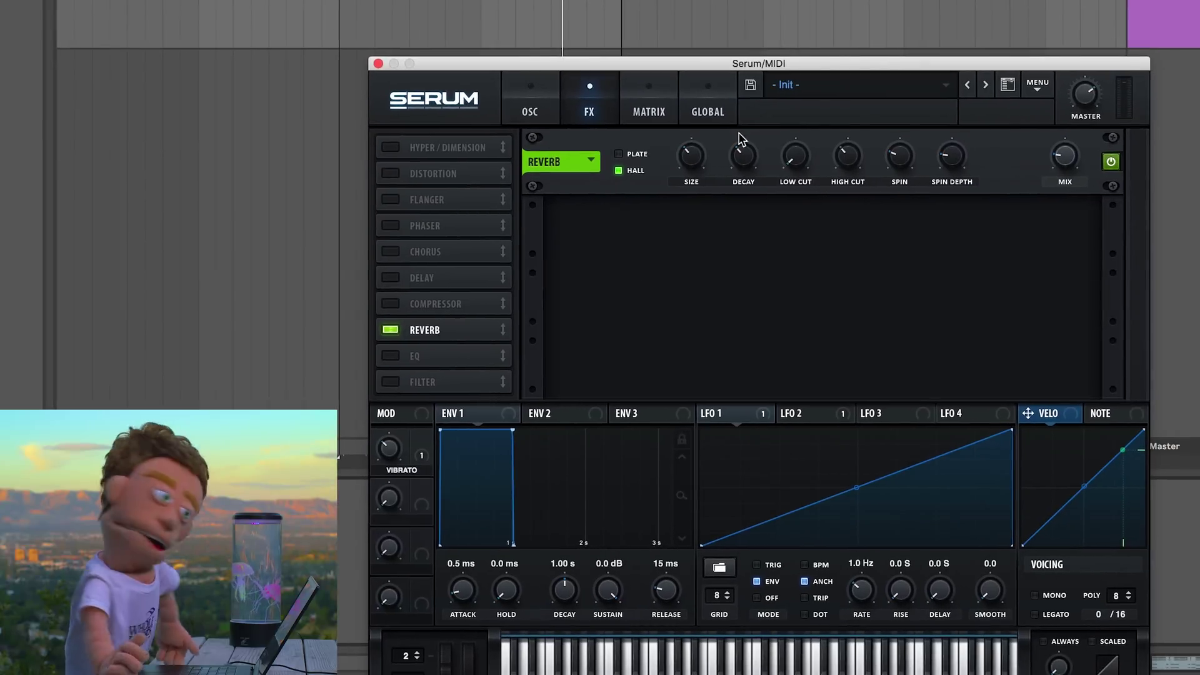
Adjust the reverb's size, decay and mix, and enable distortion, placing it after the reverb in the effects chain
{"action": "mouse_move", "coordinate": [704, 154]}
{"action": "mouse_move", "coordinate": [1074, 138]}
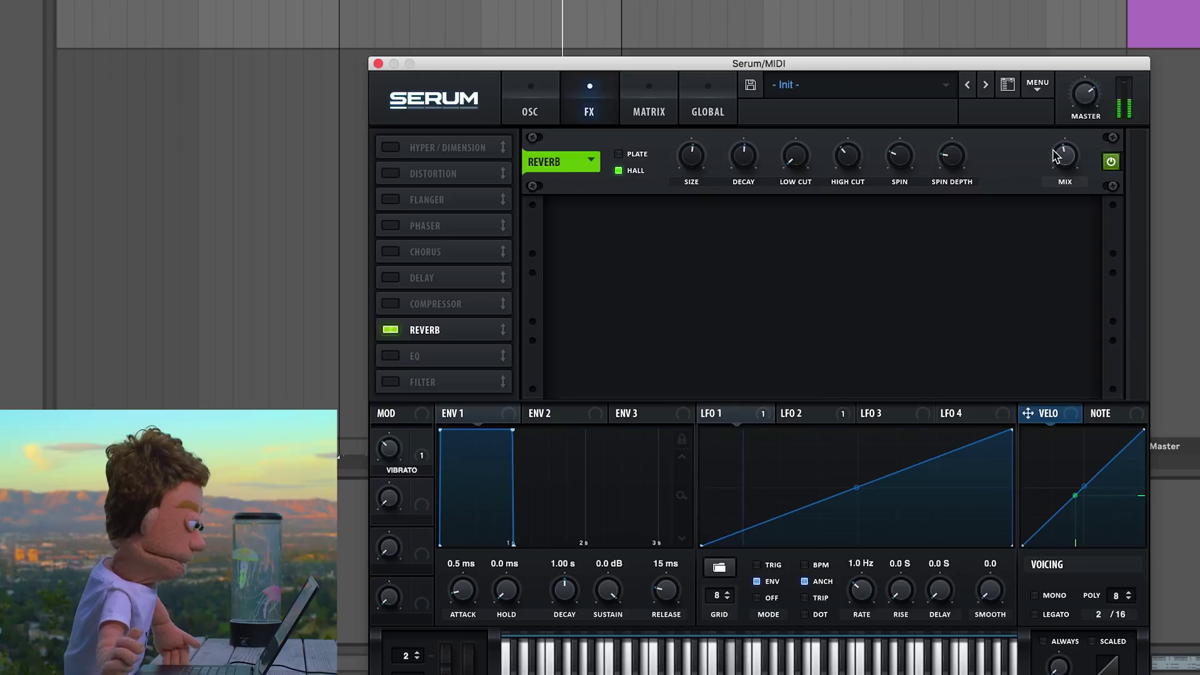
{"action": "left_click", "coordinate": [384, 174]}
{"action": "left_click_drag", "start_coordinate": [455, 176], "coordinate": [480, 324]}
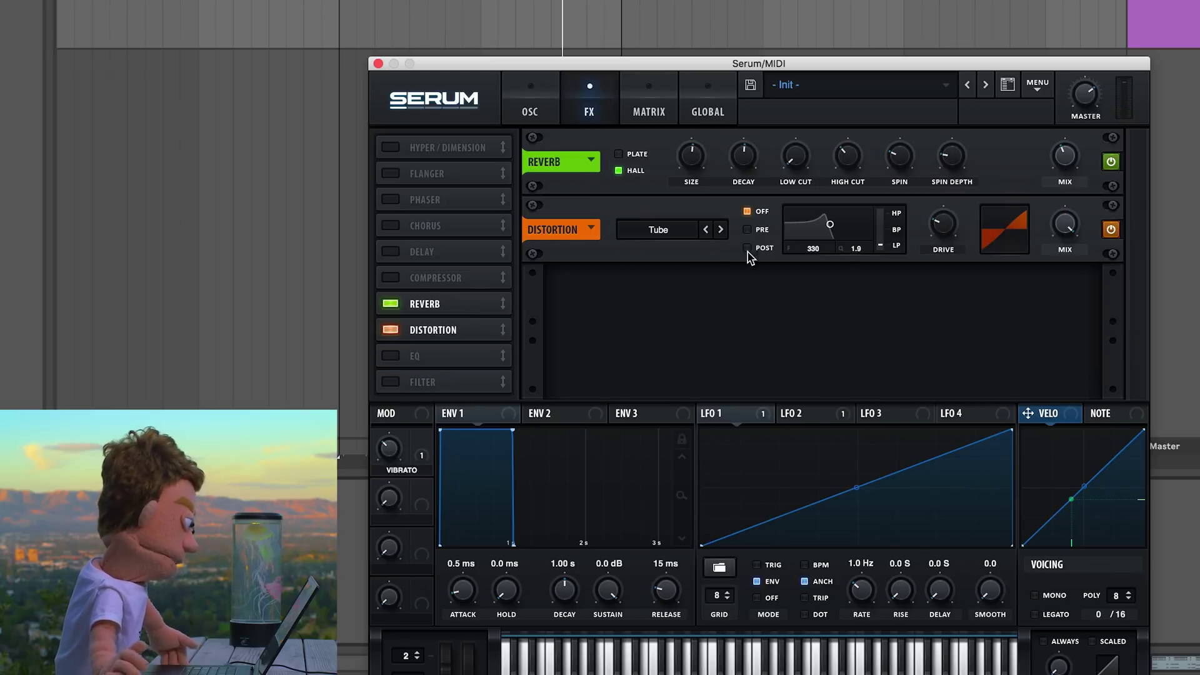
Set Env 2's sustain to 0% and assign Env 2 to the distortion drive
{"action": "left_click", "coordinate": [563, 414]}
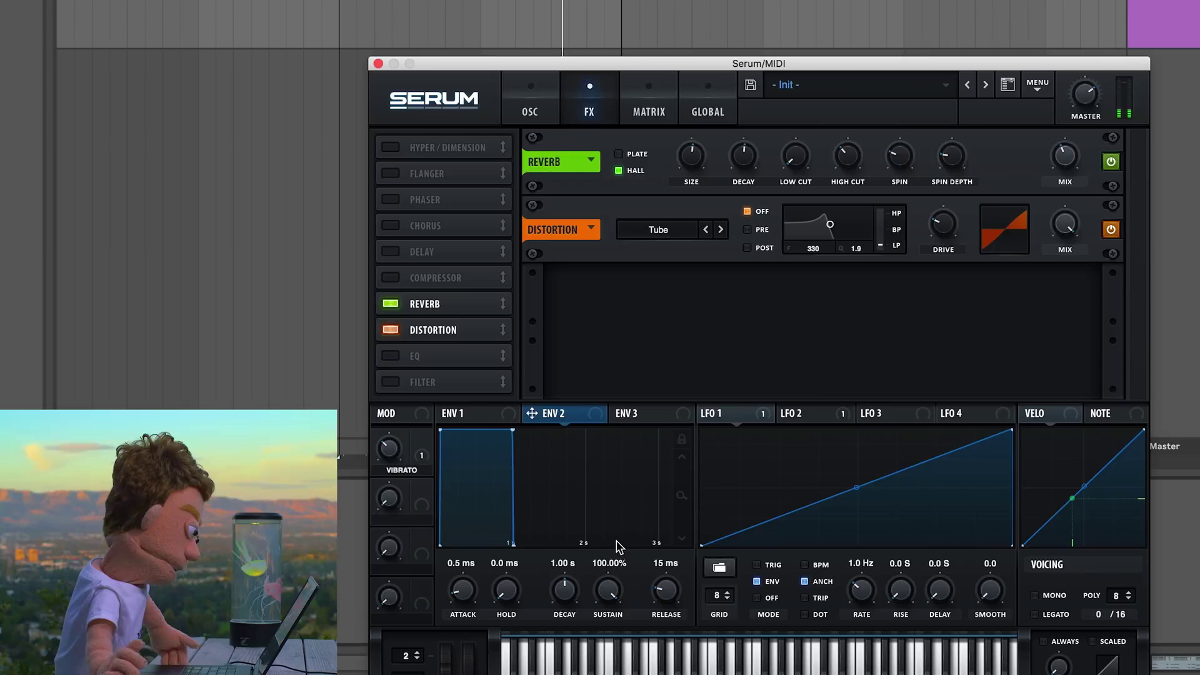
{"action": "left_click_drag", "start_coordinate": [612, 590], "coordinate": [605, 619]}
{"action": "left_click_drag", "start_coordinate": [597, 414], "coordinate": [930, 223]}
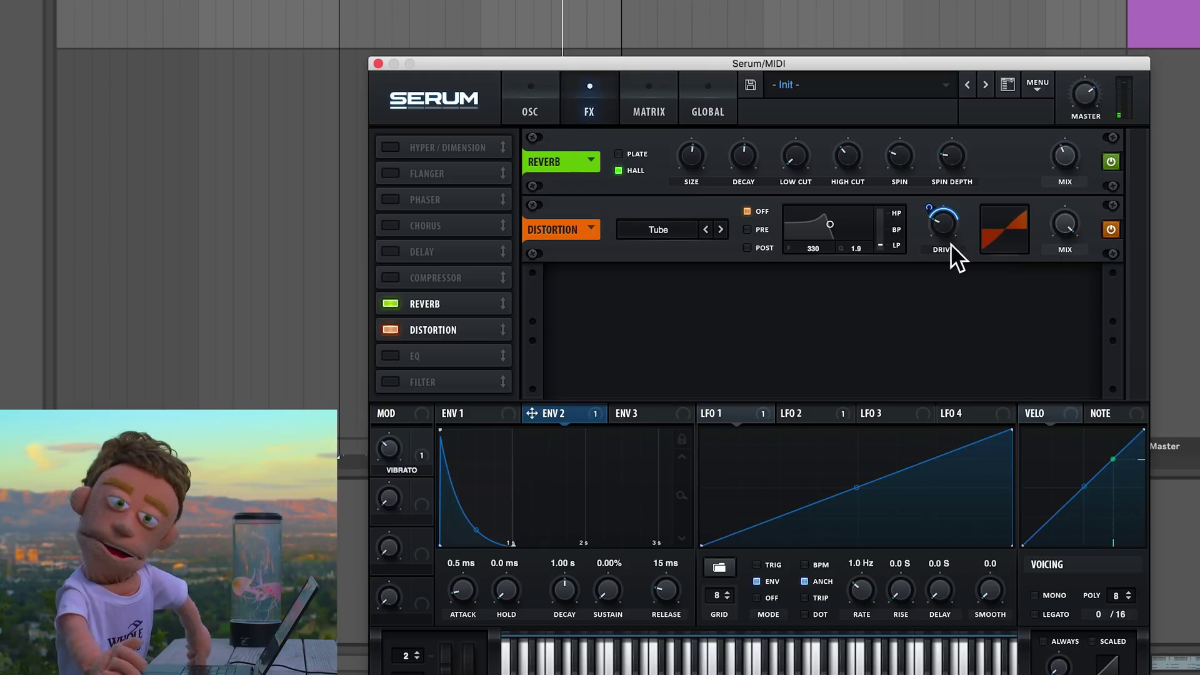
{"action": "right_click", "coordinate": [938, 206]}
{"action": "left_click", "coordinate": [542, 431]}
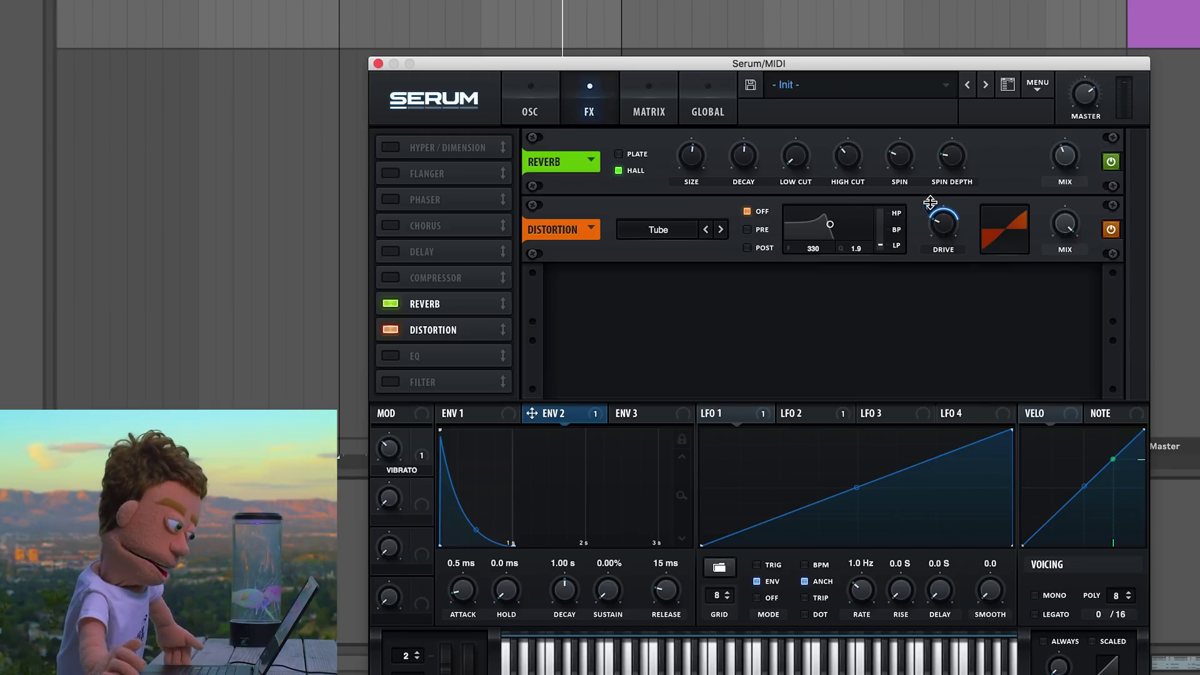
Compare the sound with the distortion bypassed and switched back on
{"action": "mouse_move", "coordinate": [927, 204]}
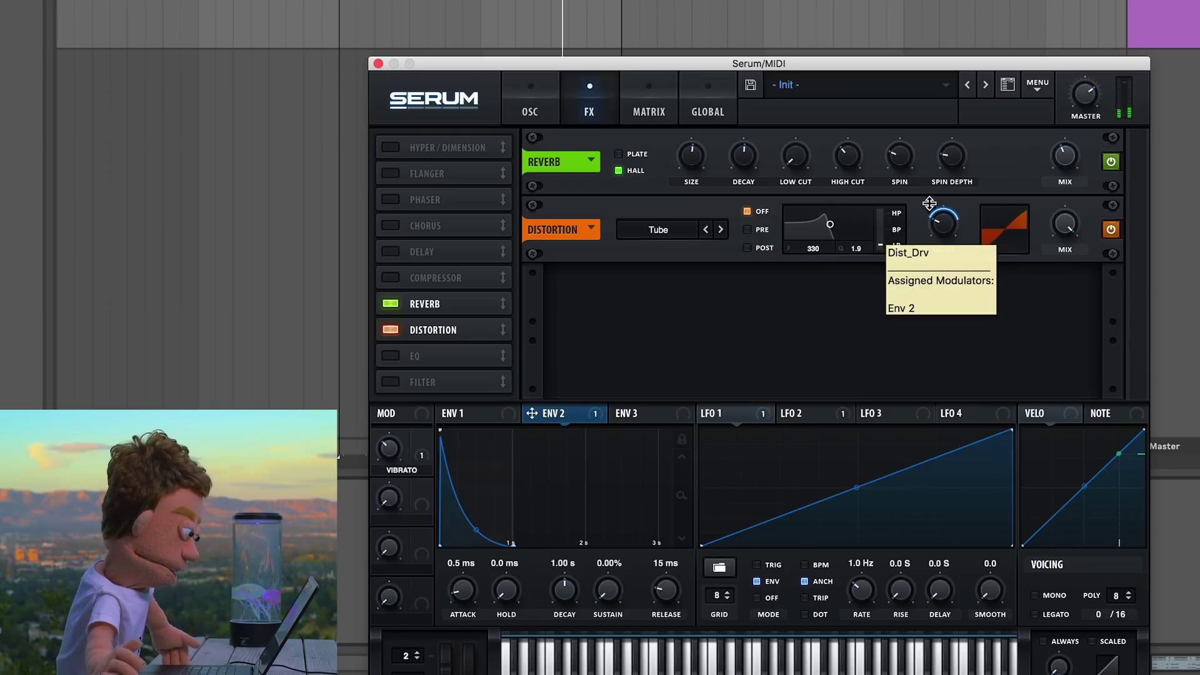
{"action": "left_click", "coordinate": [1111, 230]}
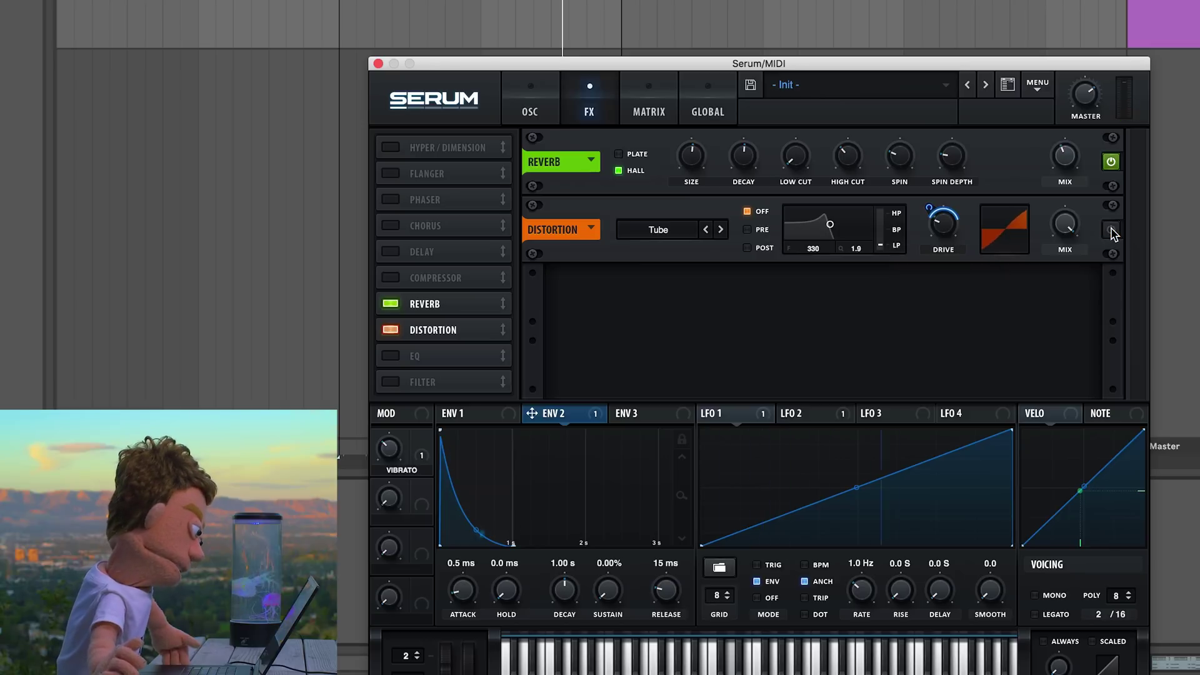
{"action": "left_click", "coordinate": [1111, 231]}
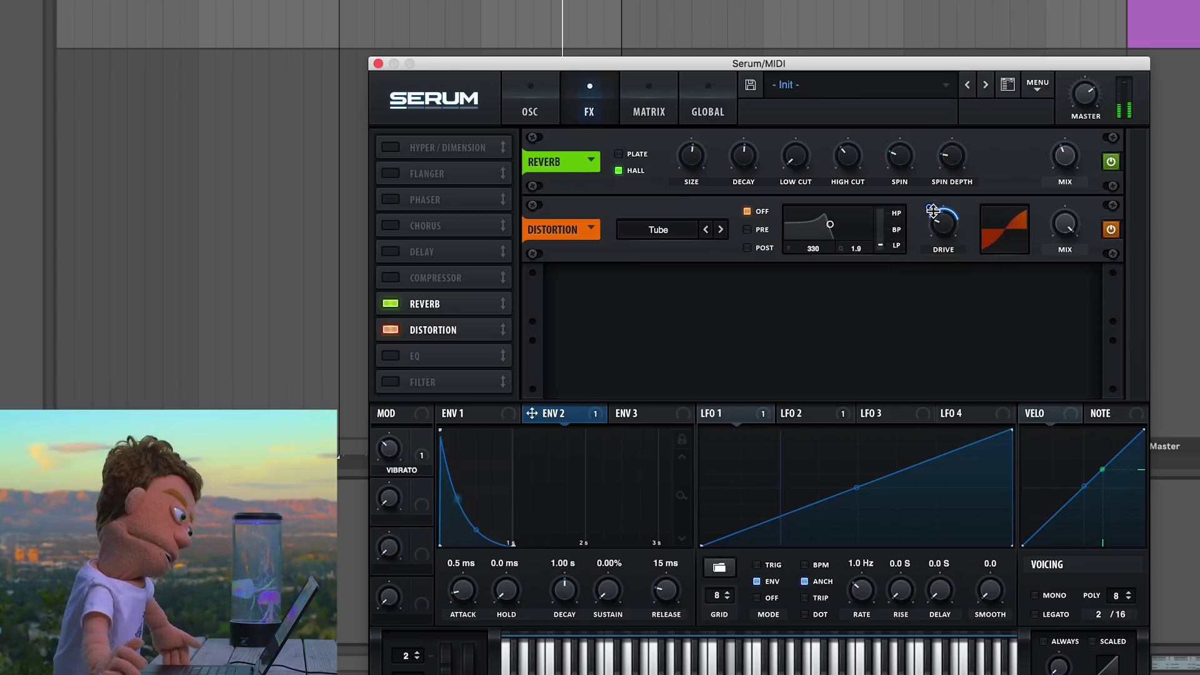
Adjust Env 2's modulation amount on the distortion drive, and move the compressor after the distortion in the effects chain
{"action": "mouse_move", "coordinate": [934, 196]}
{"action": "left_click_drag", "start_coordinate": [933, 195], "coordinate": [931, 202]}
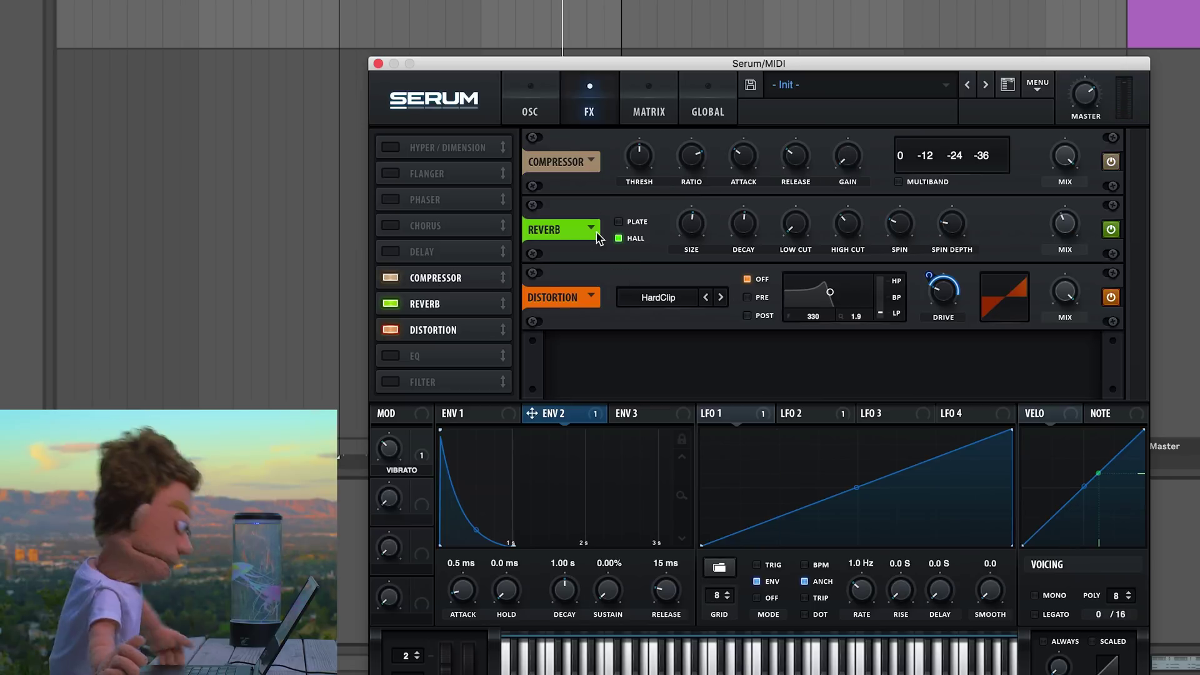
{"action": "left_click_drag", "start_coordinate": [449, 278], "coordinate": [469, 332]}
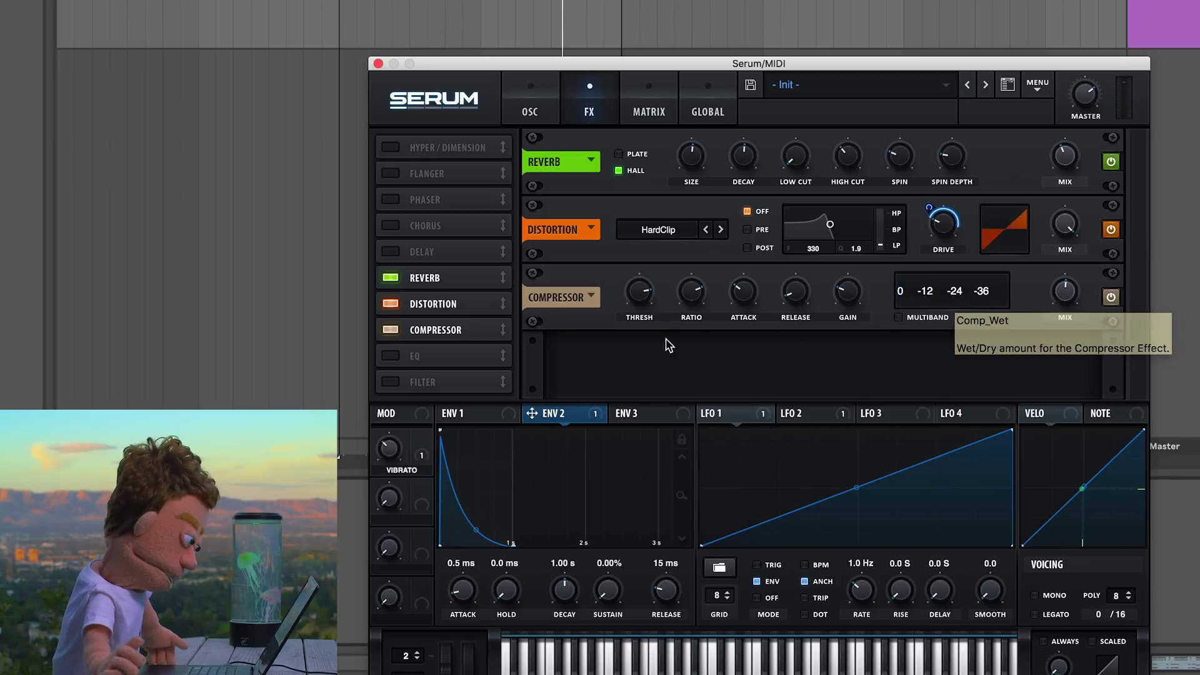
Enable the EQ effect and assign Env 2 to its high-band gain
{"action": "left_click", "coordinate": [401, 359]}
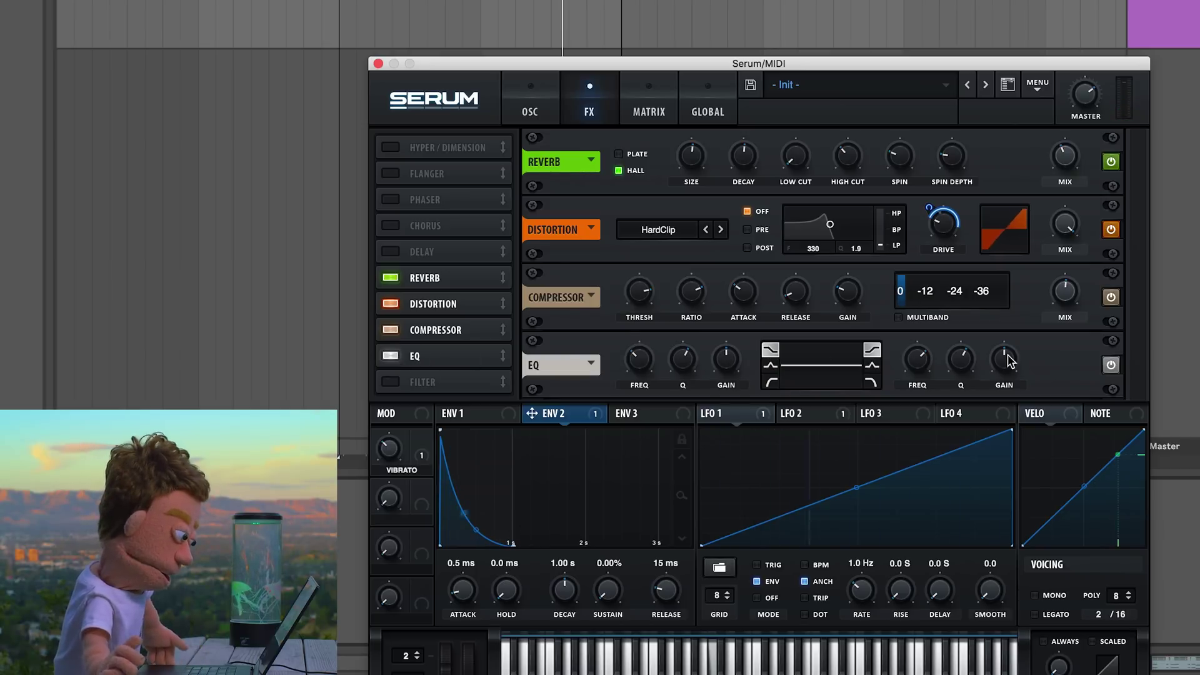
{"action": "left_click_drag", "start_coordinate": [595, 413], "coordinate": [988, 382]}
{"action": "mouse_move", "coordinate": [990, 348]}
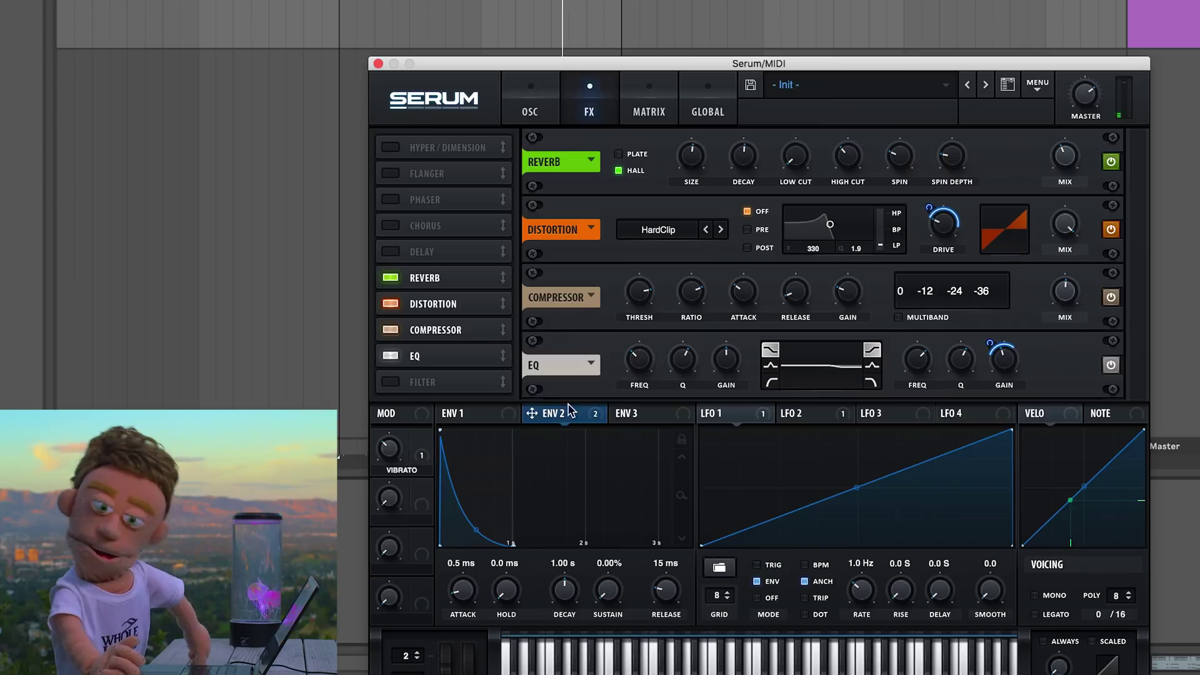
Assign Env 2 to the EQ's low-band gain, switch that band to a peak shape, and set the modulation amount to -24
{"action": "left_click_drag", "start_coordinate": [603, 415], "coordinate": [727, 359]}
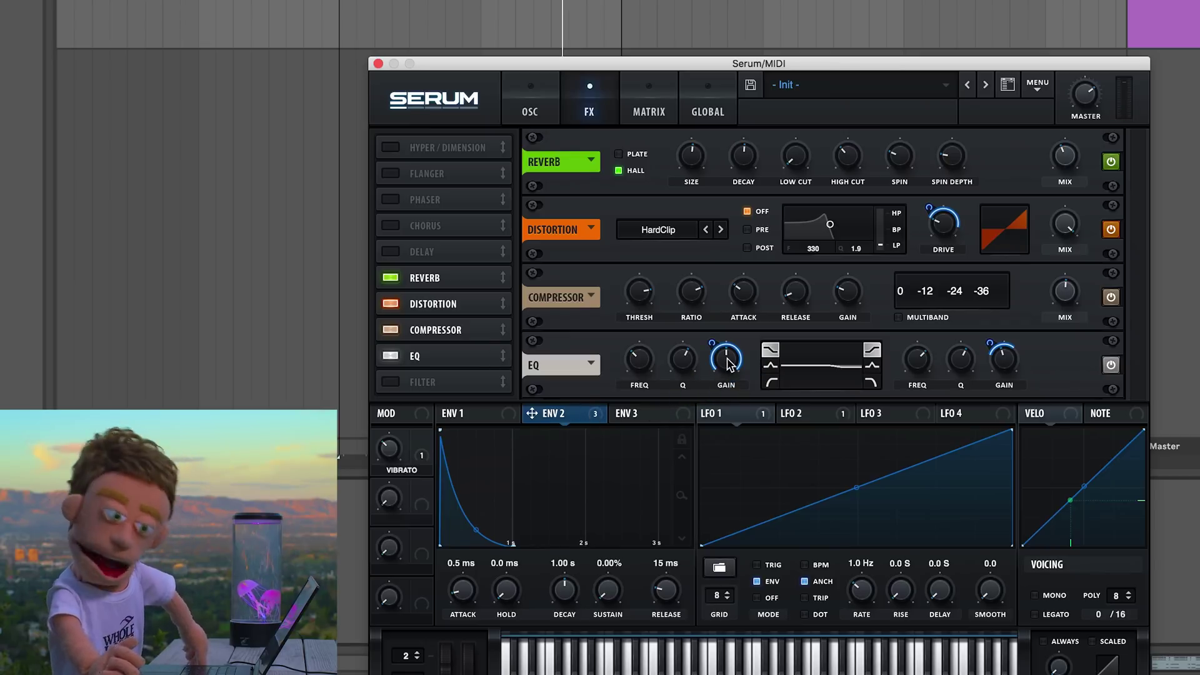
{"action": "left_click", "coordinate": [769, 367]}
{"action": "mouse_move", "coordinate": [678, 372]}
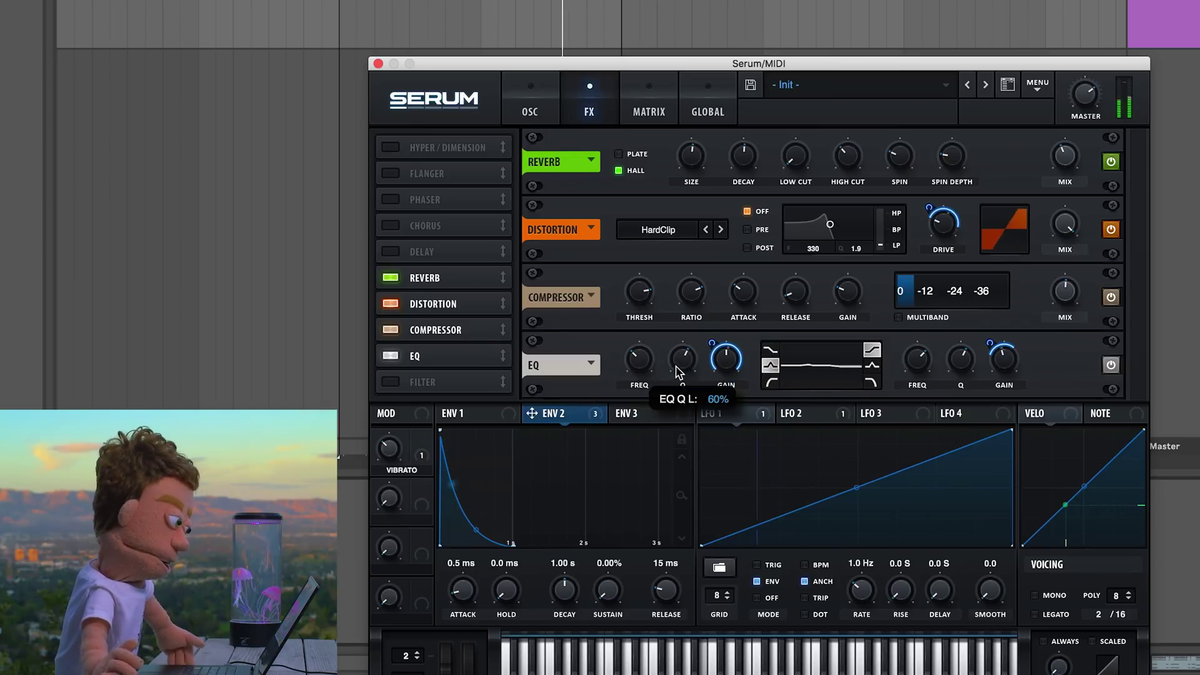
{"action": "left_click_drag", "start_coordinate": [712, 343], "coordinate": [696, 405]}
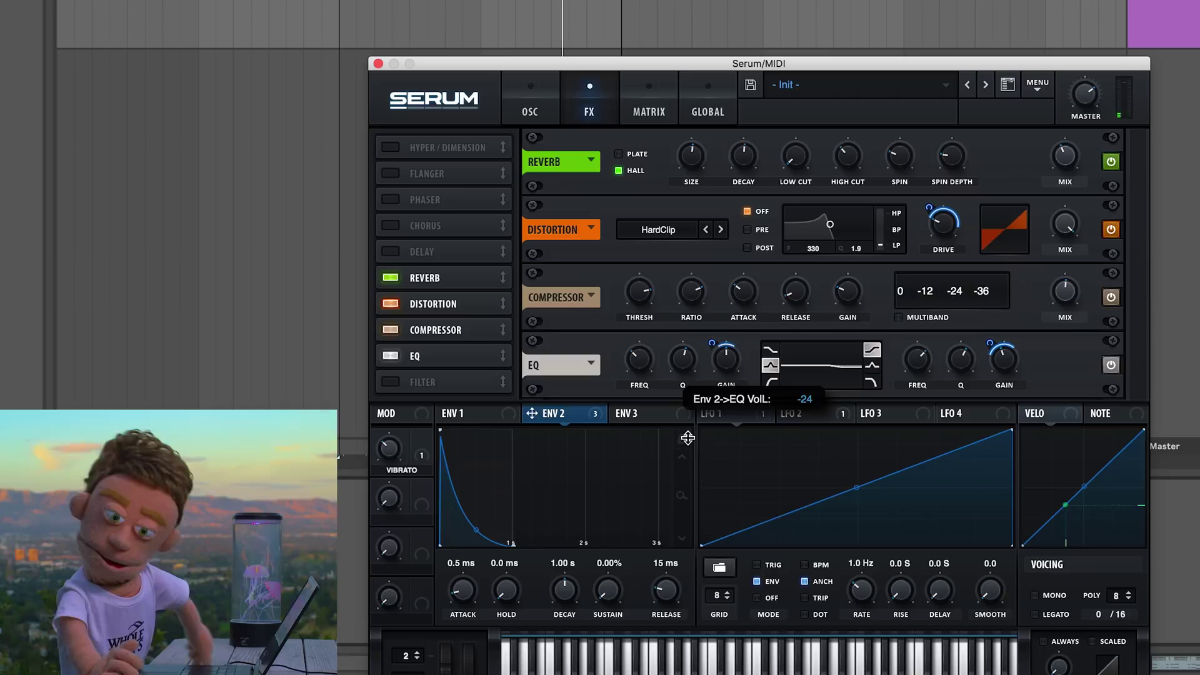
Enable the filter effect and move it ahead of the reverb in the effects chain
{"action": "left_click", "coordinate": [391, 382]}
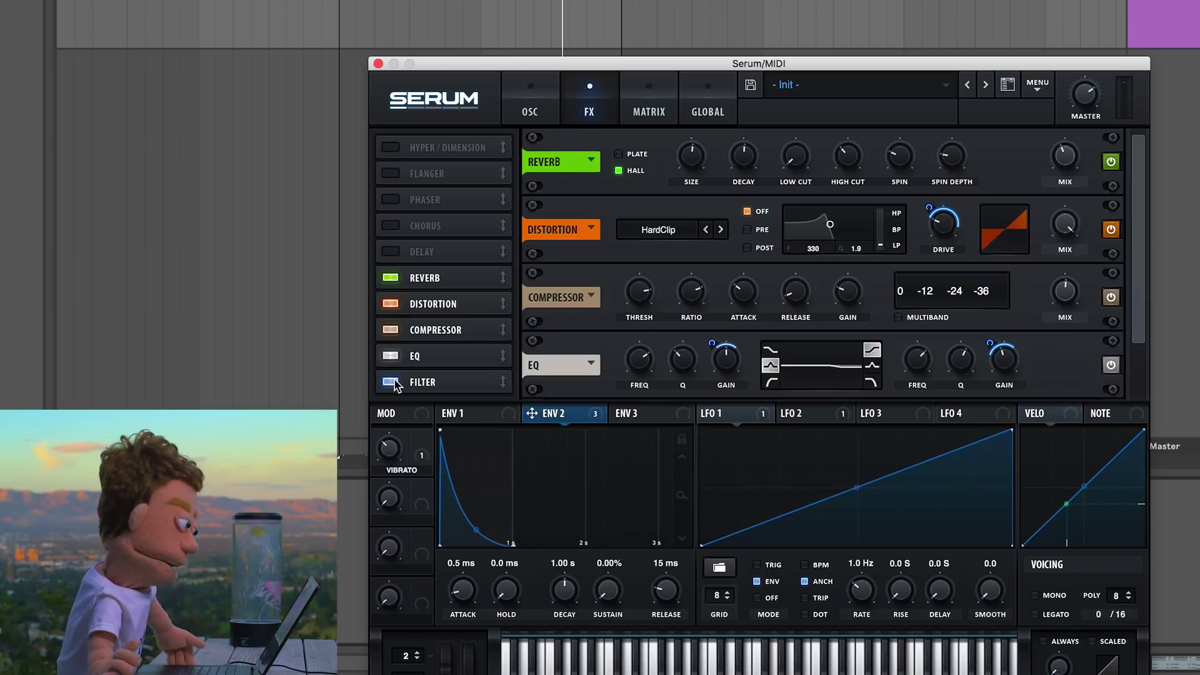
{"action": "left_click", "coordinate": [442, 382]}
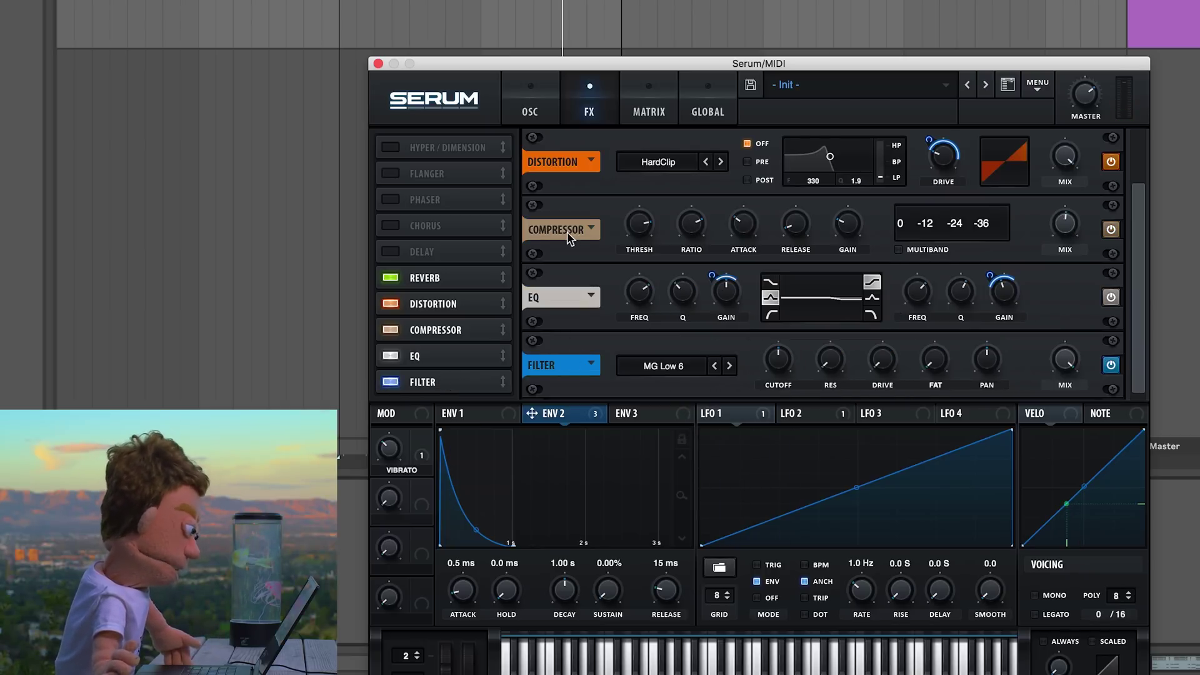
{"action": "left_click_drag", "start_coordinate": [460, 383], "coordinate": [462, 279]}
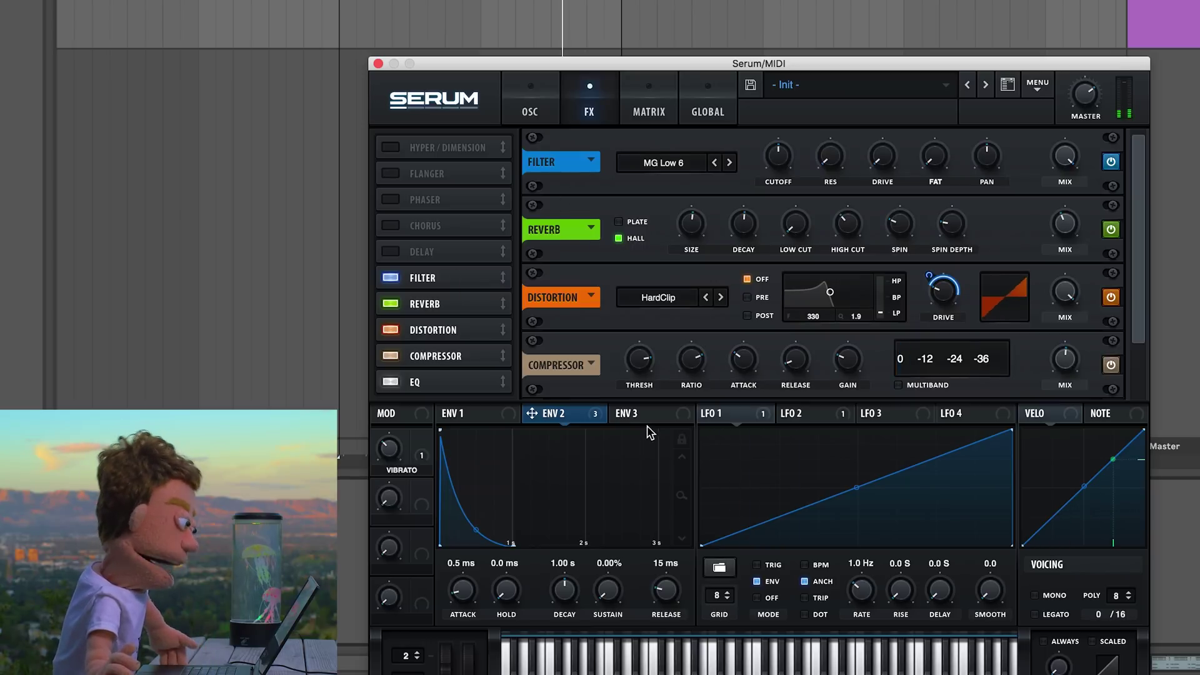
Set the effects filter type to High 18, lower its cutoff, and raise its drive slightly
{"action": "left_click", "coordinate": [688, 163]}
{"action": "mouse_move", "coordinate": [717, 194]}
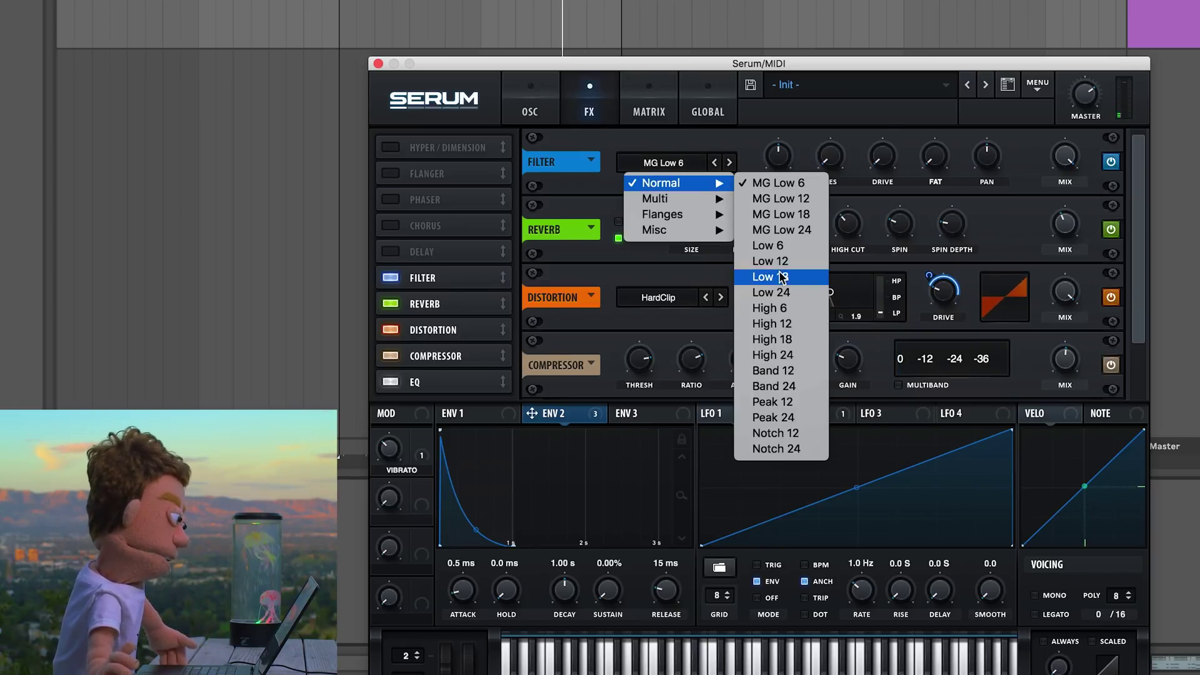
{"action": "left_click", "coordinate": [772, 339]}
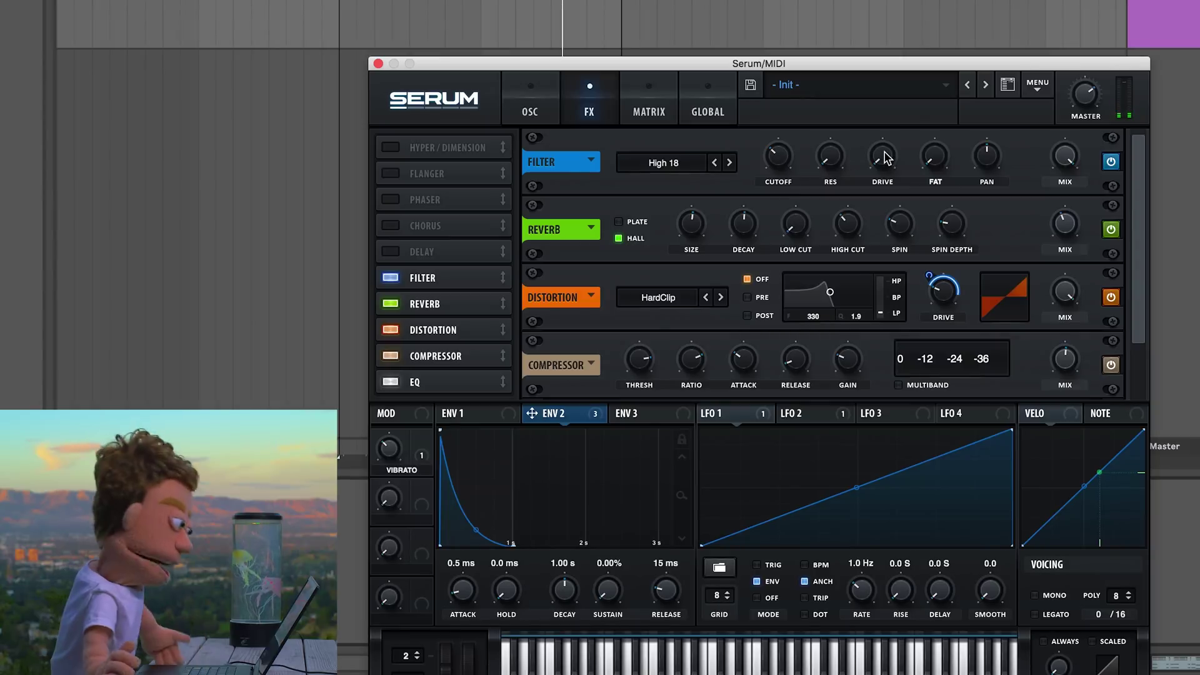
{"action": "left_click_drag", "start_coordinate": [886, 157], "coordinate": [893, 154]}
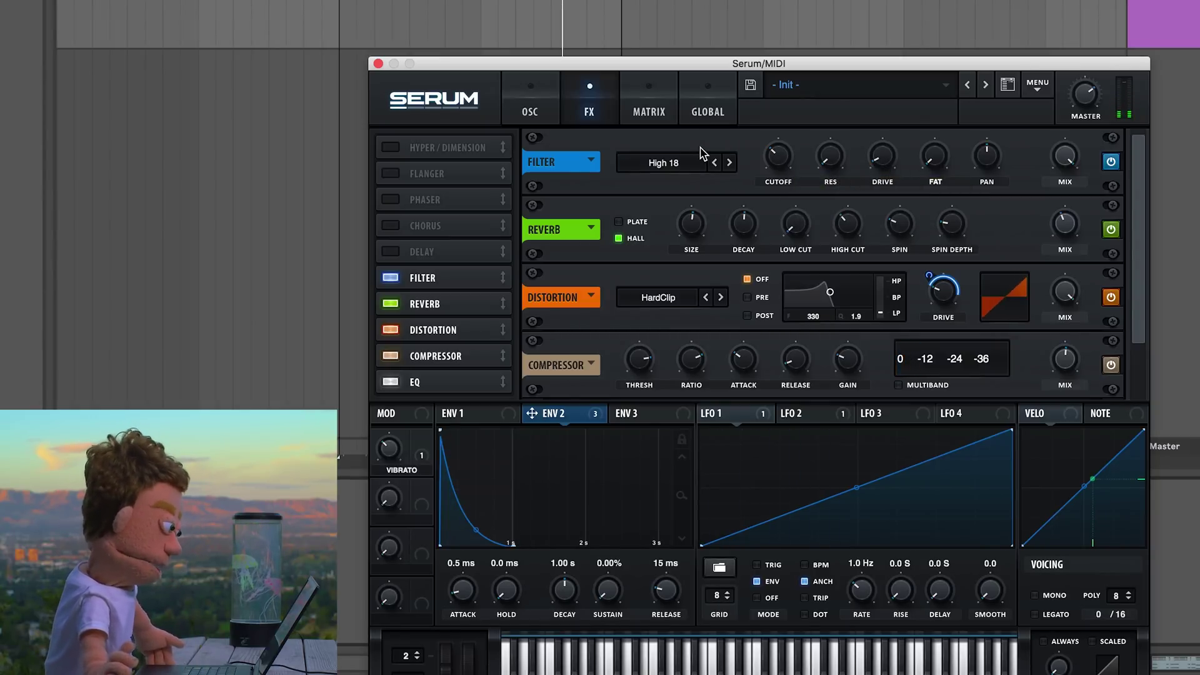
Enable the main oscillator filter, route the noise oscillator through it, and assign Env 2 to its cutoff
{"action": "left_click", "coordinate": [530, 107]}
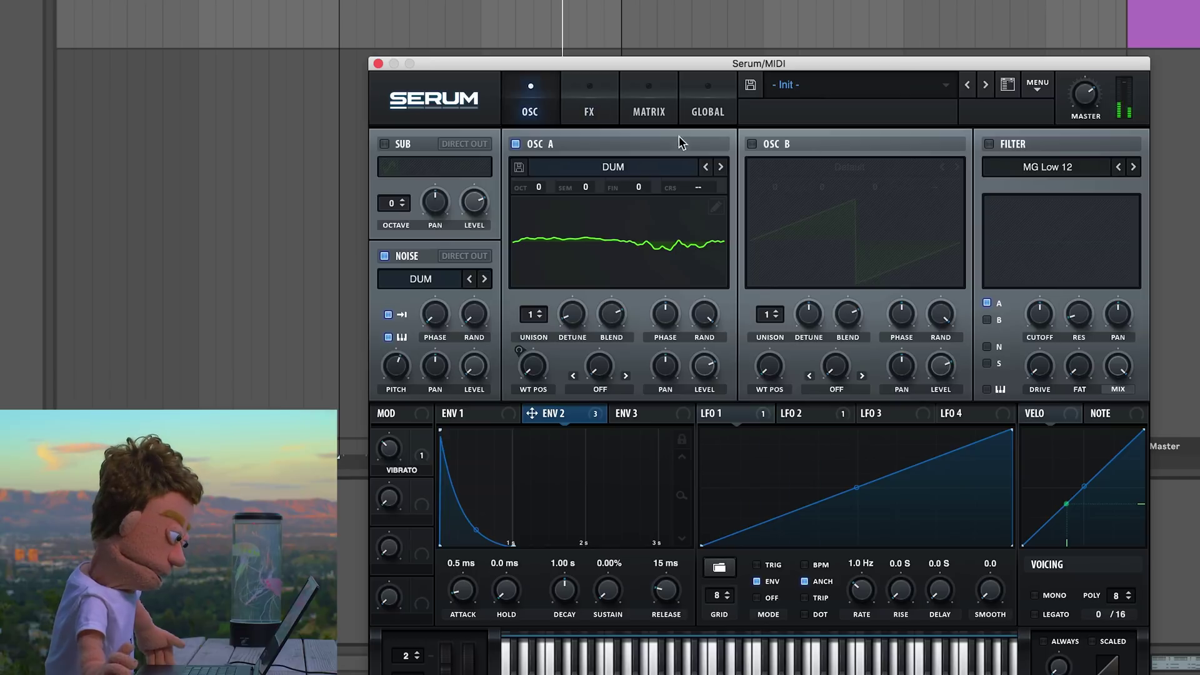
{"action": "left_click", "coordinate": [988, 145]}
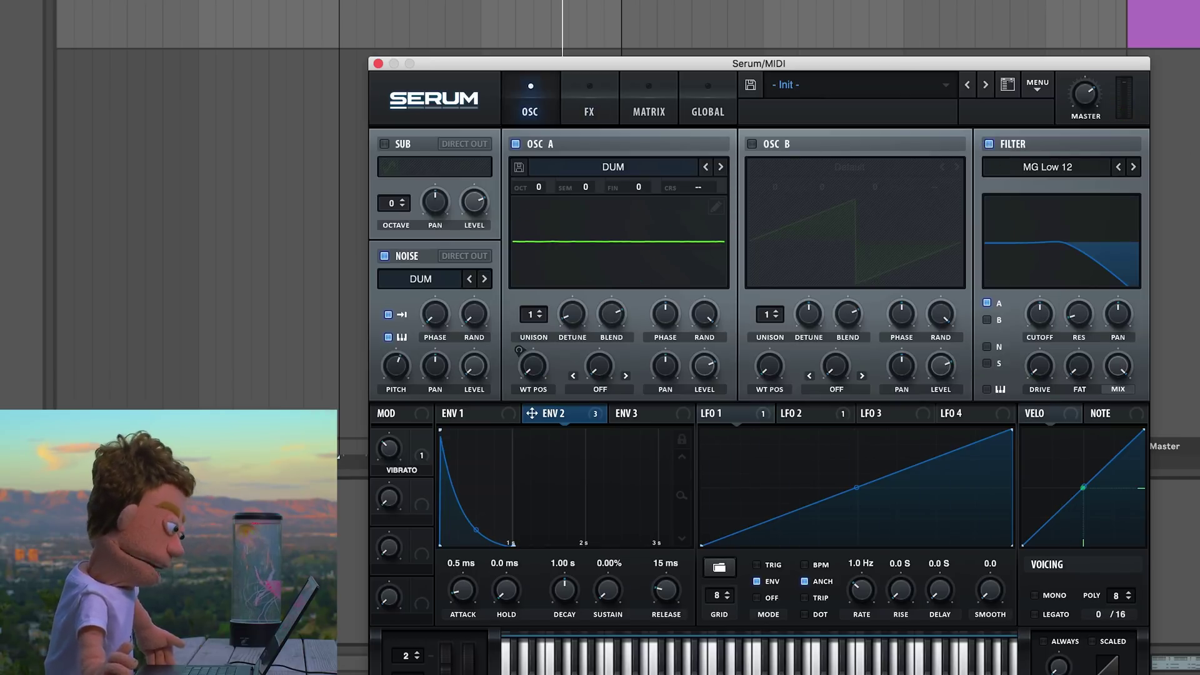
{"action": "left_click_drag", "start_coordinate": [605, 420], "coordinate": [987, 313]}
{"action": "left_click_drag", "start_coordinate": [599, 416], "coordinate": [1040, 314]}
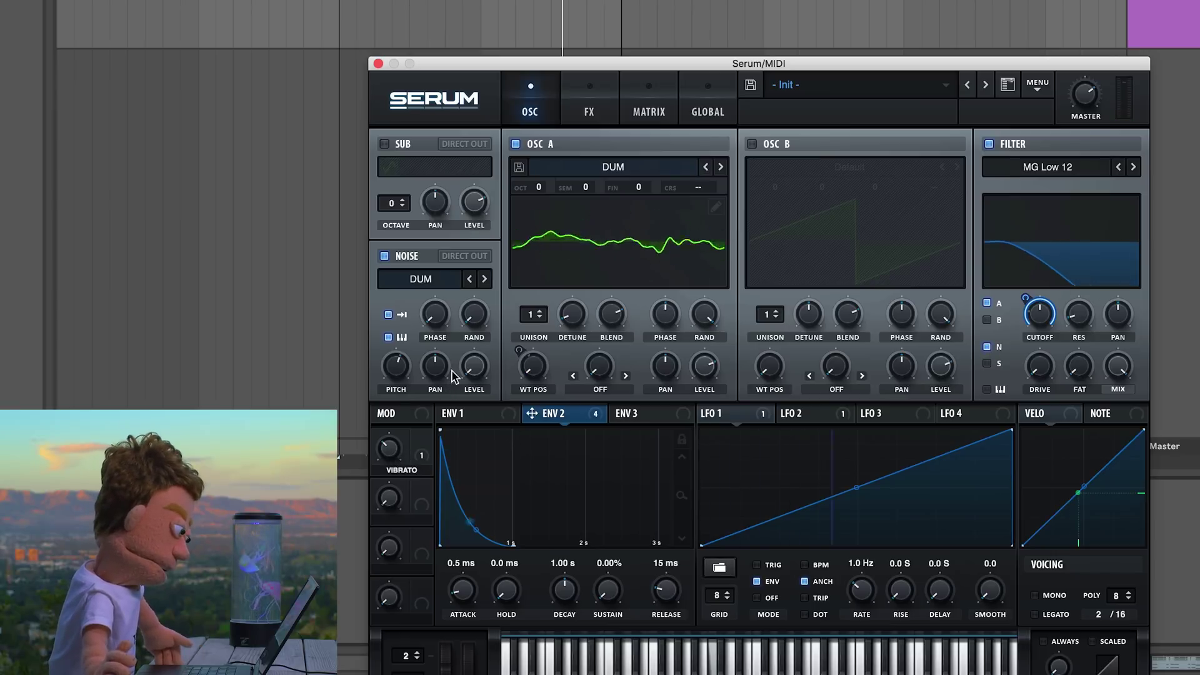
Assign Macro 2 as the modulation source for the noise oscillator's level and name the macro NATURAL
{"action": "right_click", "coordinate": [475, 368]}
{"action": "mouse_move", "coordinate": [617, 486]}
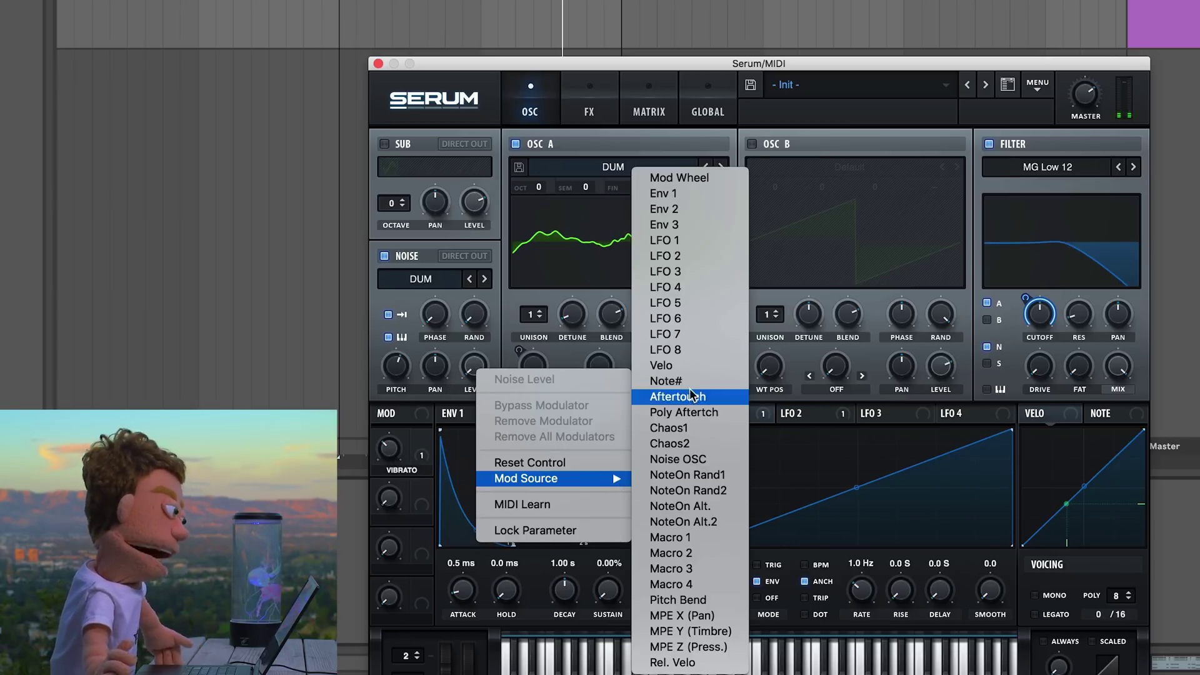
{"action": "left_click", "coordinate": [695, 552]}
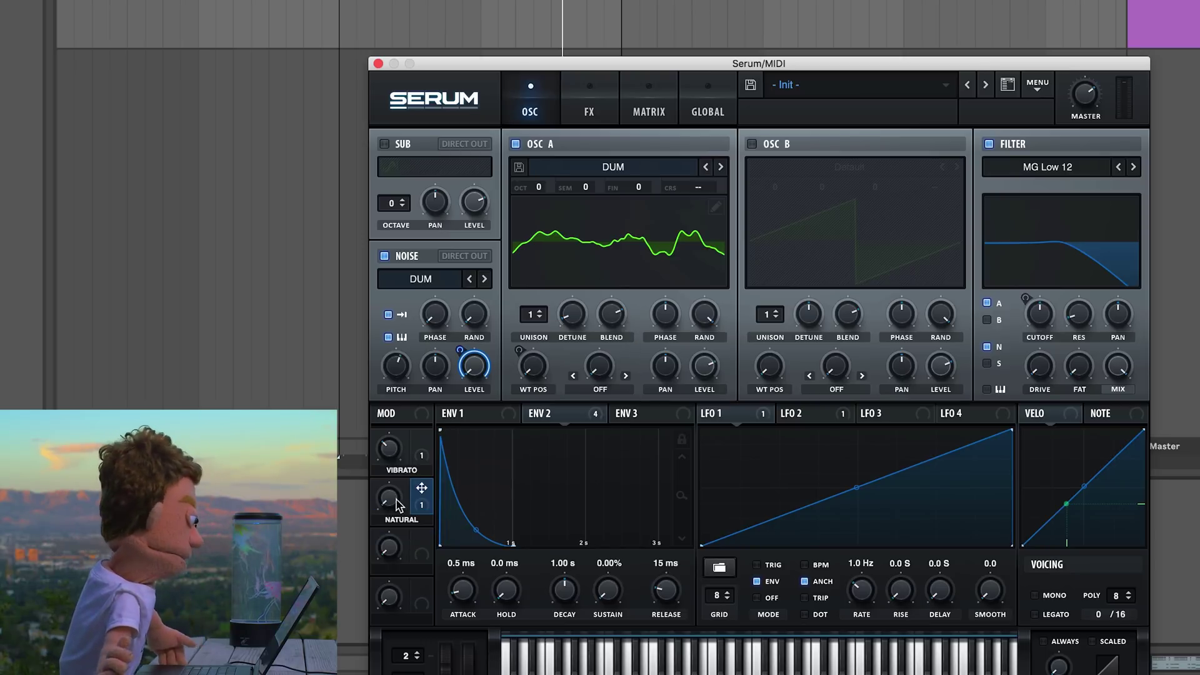
Adjust the NATURAL macro and set LFO 1's rate to 2.0 Hz
{"action": "left_click_drag", "start_coordinate": [388, 500], "coordinate": [442, 375]}
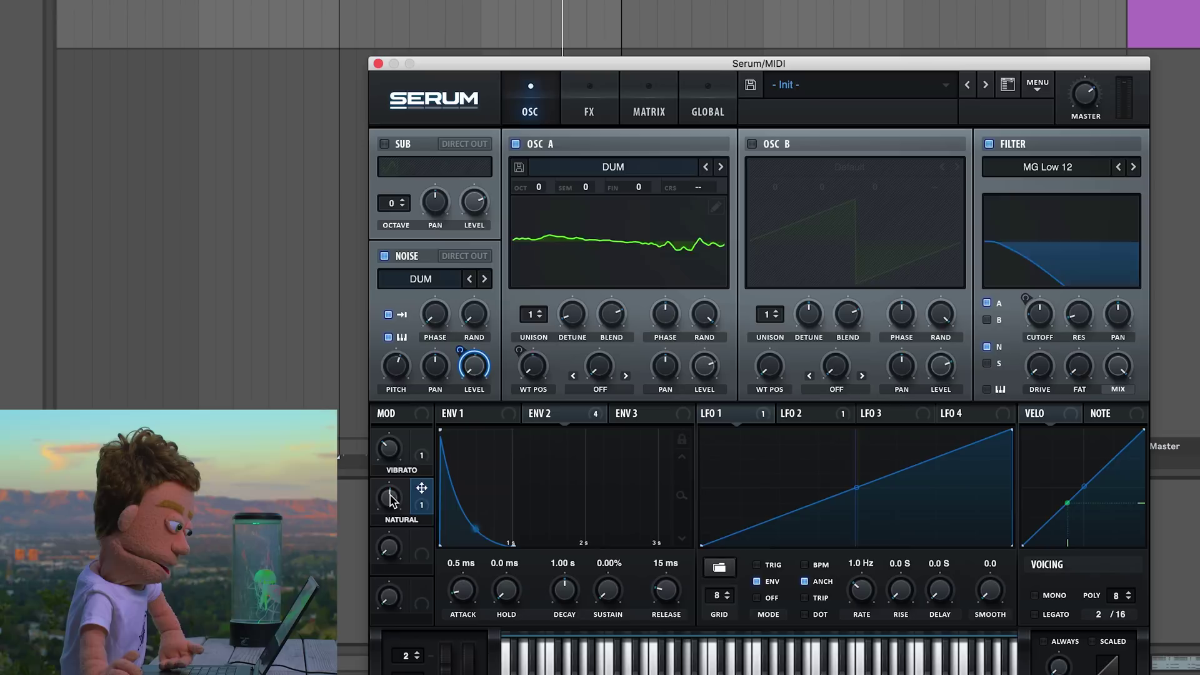
{"action": "mouse_move", "coordinate": [862, 590]}
{"action": "left_mouse_down"}
{"action": "mouse_move", "coordinate": [868, 603]}
{"action": "mouse_move", "coordinate": [874, 590]}
{"action": "left_mouse_up"}
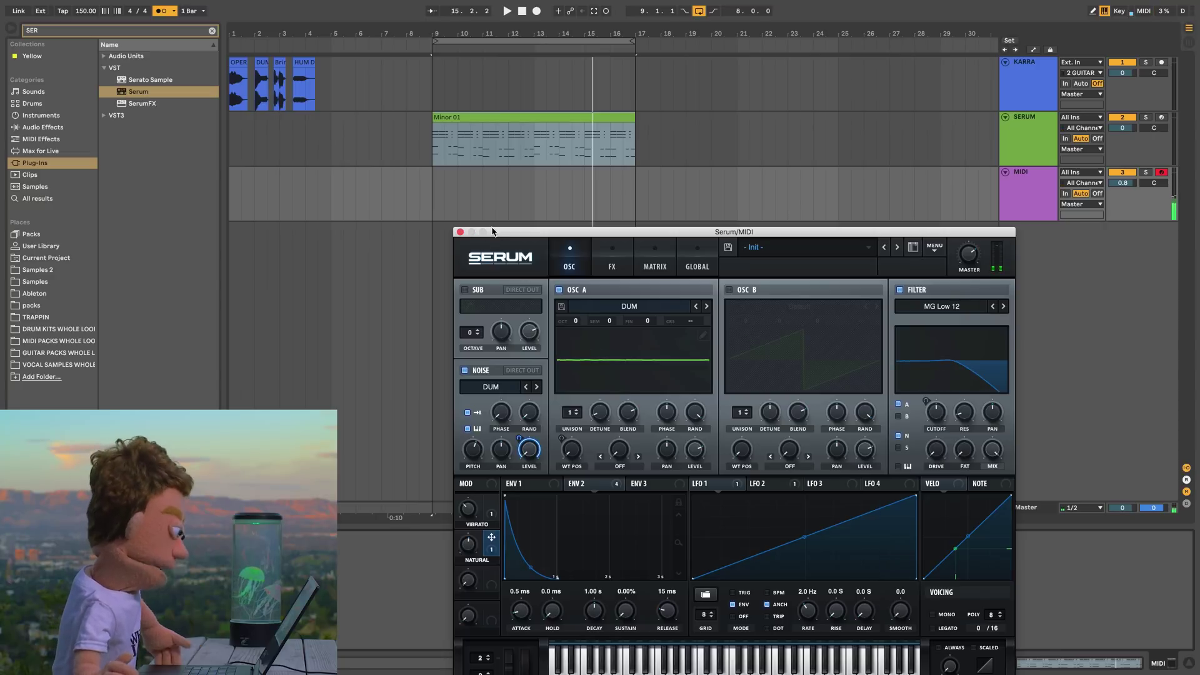
Move the synth window aside and record a melody clip on the MIDI track from bar 9
{"action": "left_click_drag", "start_coordinate": [521, 200], "coordinate": [585, 207]}
{"action": "left_click", "coordinate": [435, 202]}
{"action": "key", "text": "space"}
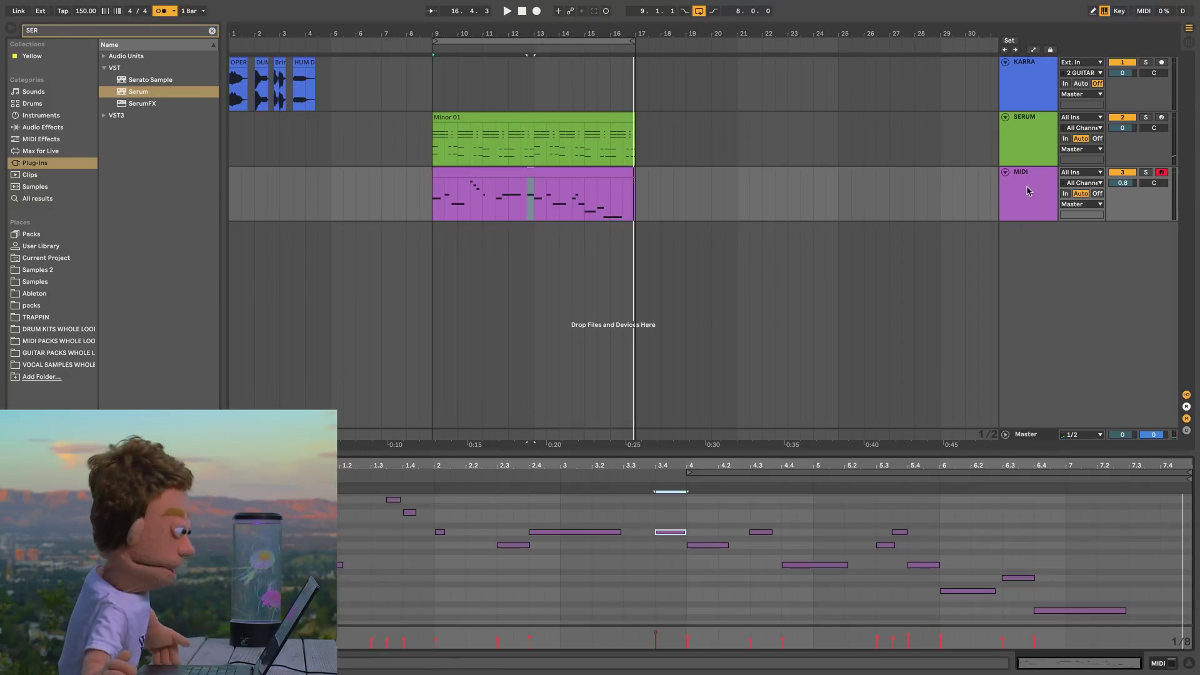
Rename the melody's MIDI track PLUCC and the SERUM track CHORDS
{"action": "key", "text": "super+r"}
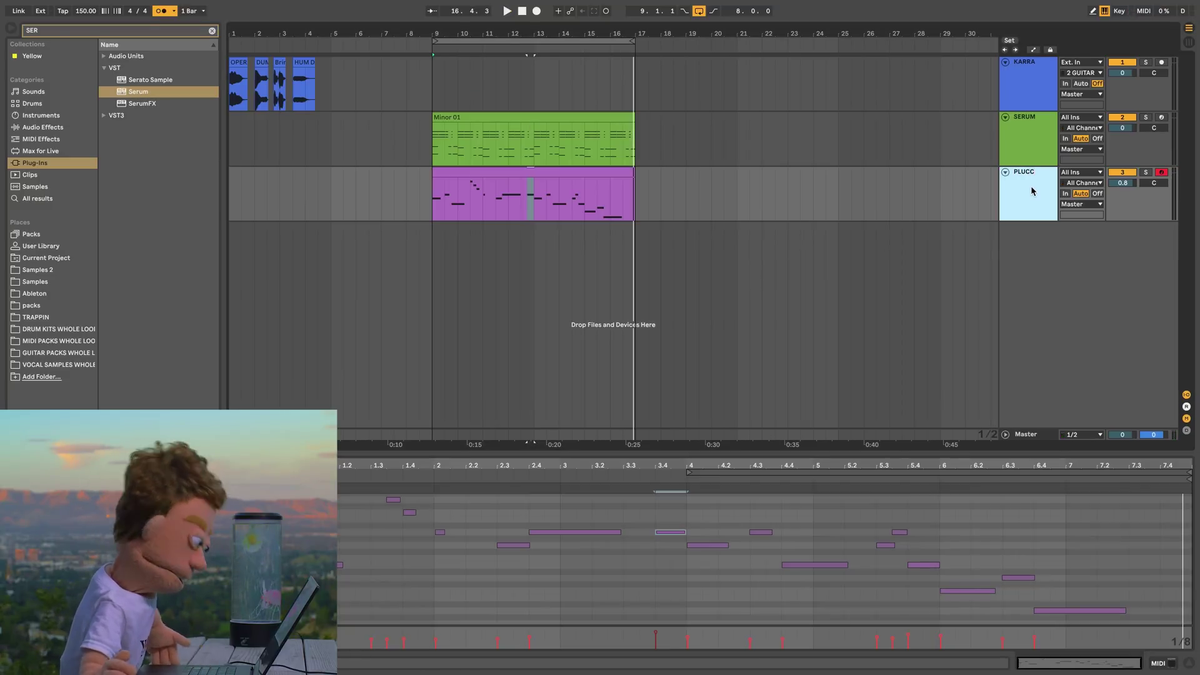
{"action": "left_click", "coordinate": [1018, 129]}
{"action": "key", "text": "super+r"}
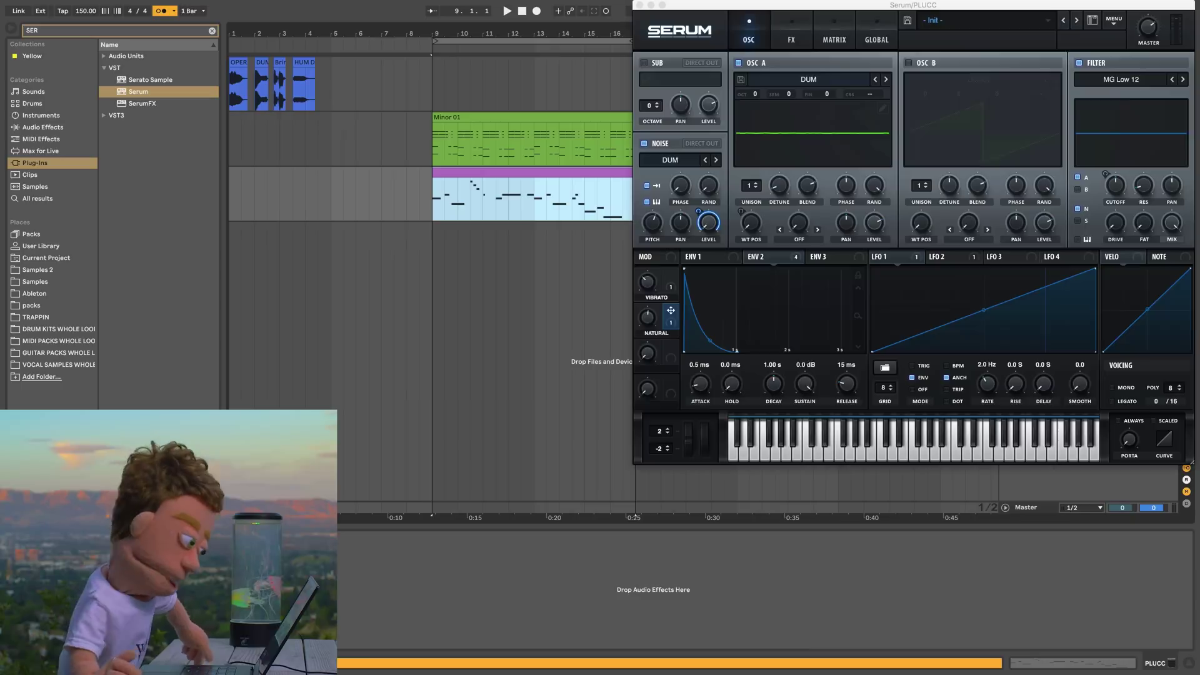
Add a 1/8 ping-pong delay, assign LFO 3 at 1/8 with its peak moved earlier to the reverb mix, and play it back
{"action": "left_click", "coordinate": [790, 40]}
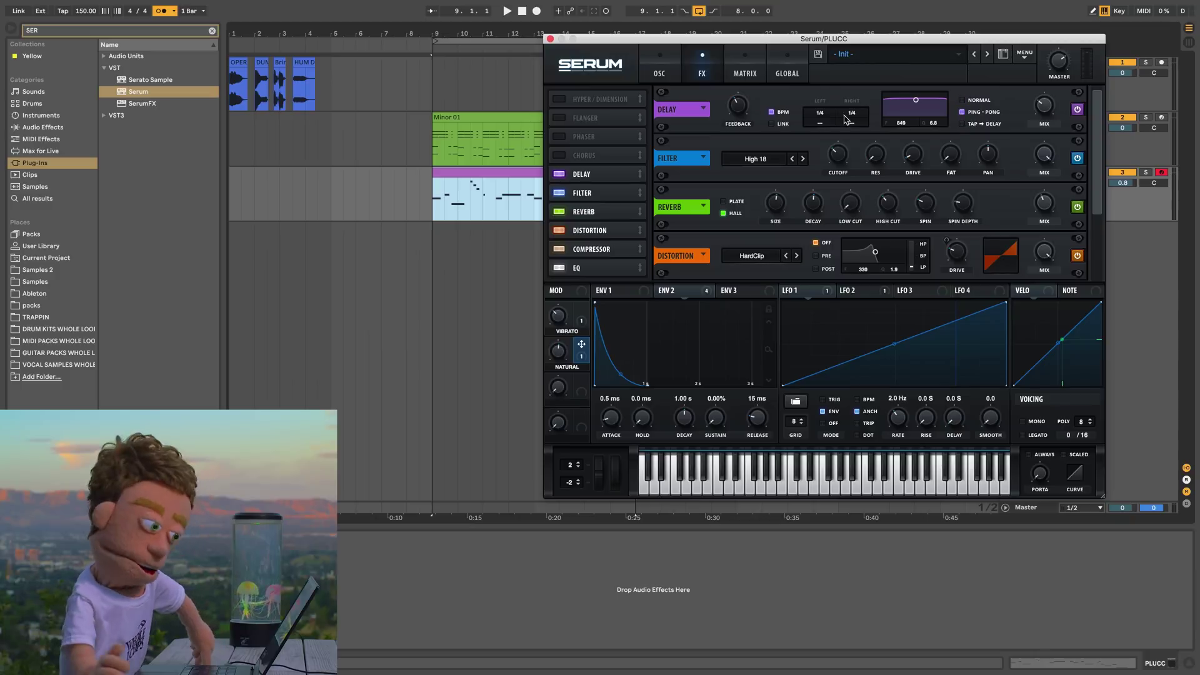
{"action": "left_click", "coordinate": [928, 290]}
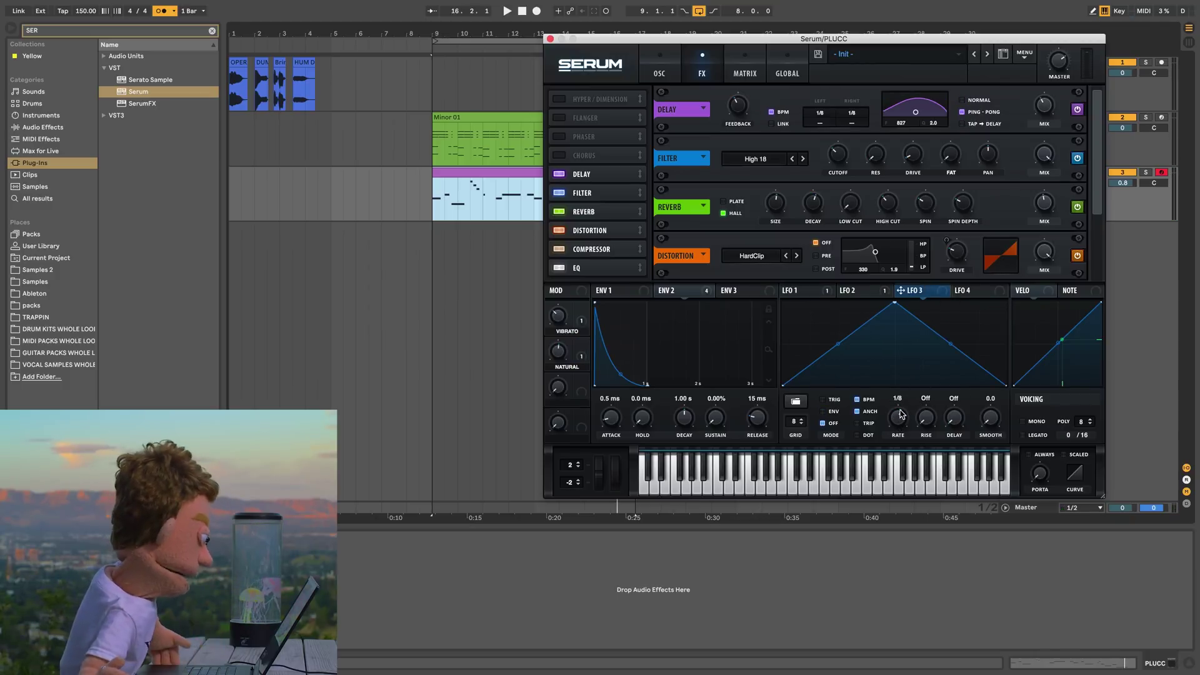
{"action": "left_click_drag", "start_coordinate": [895, 302], "coordinate": [824, 303]}
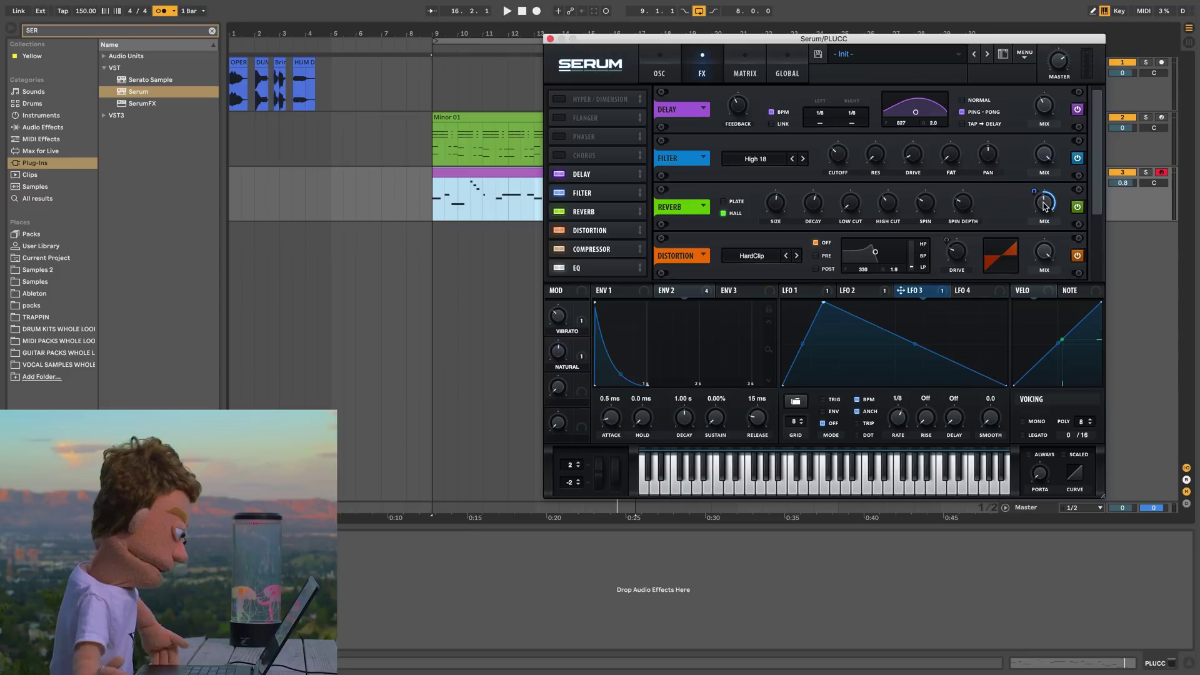
{"action": "key", "text": "space"}
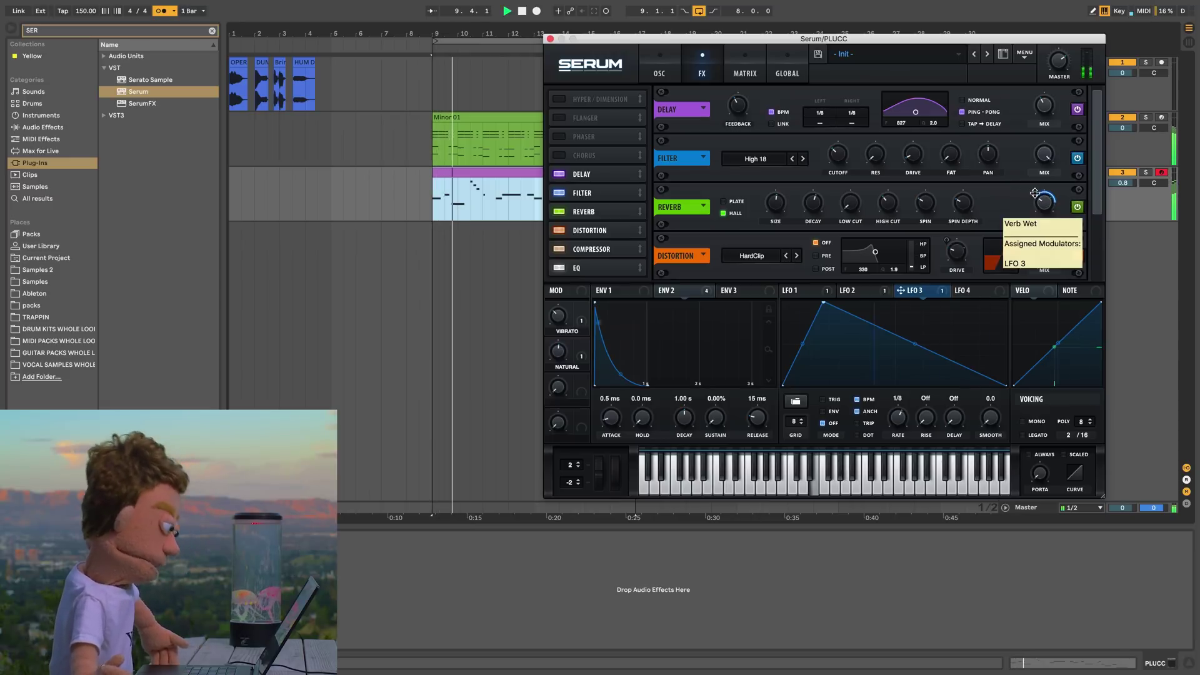
{"action": "mouse_move", "coordinate": [1030, 201]}
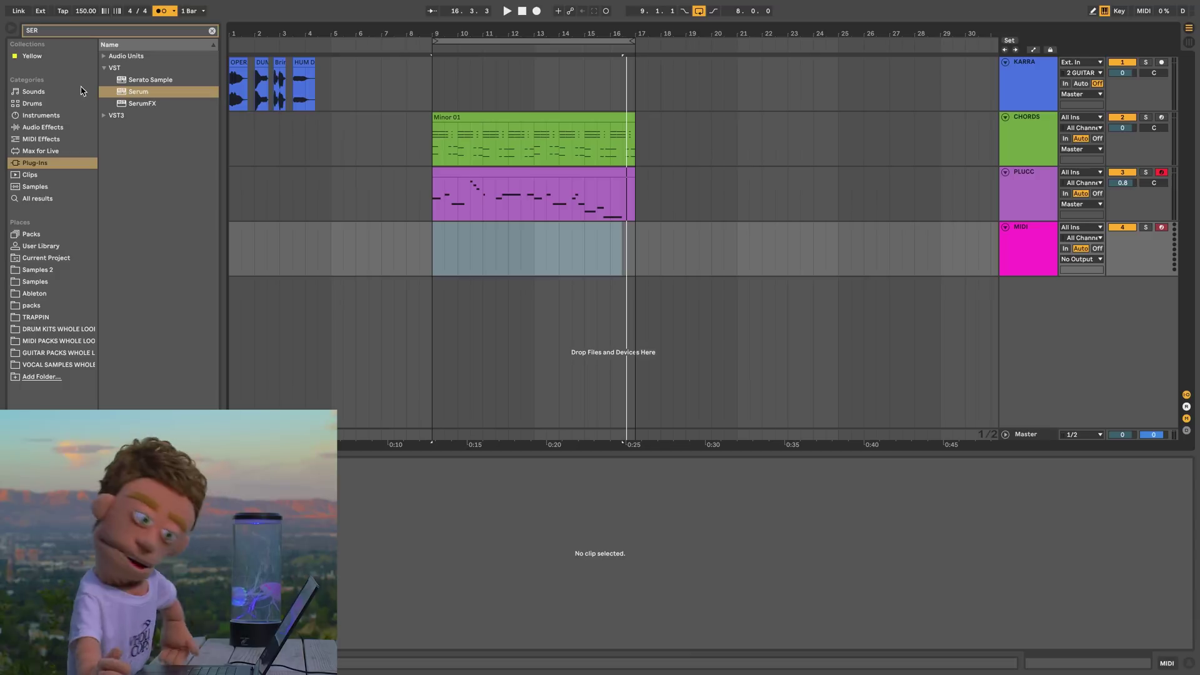
Load a new Serum instance onto the fourth track, reposition its window, and arm only that track
{"action": "left_click", "coordinate": [139, 92]}
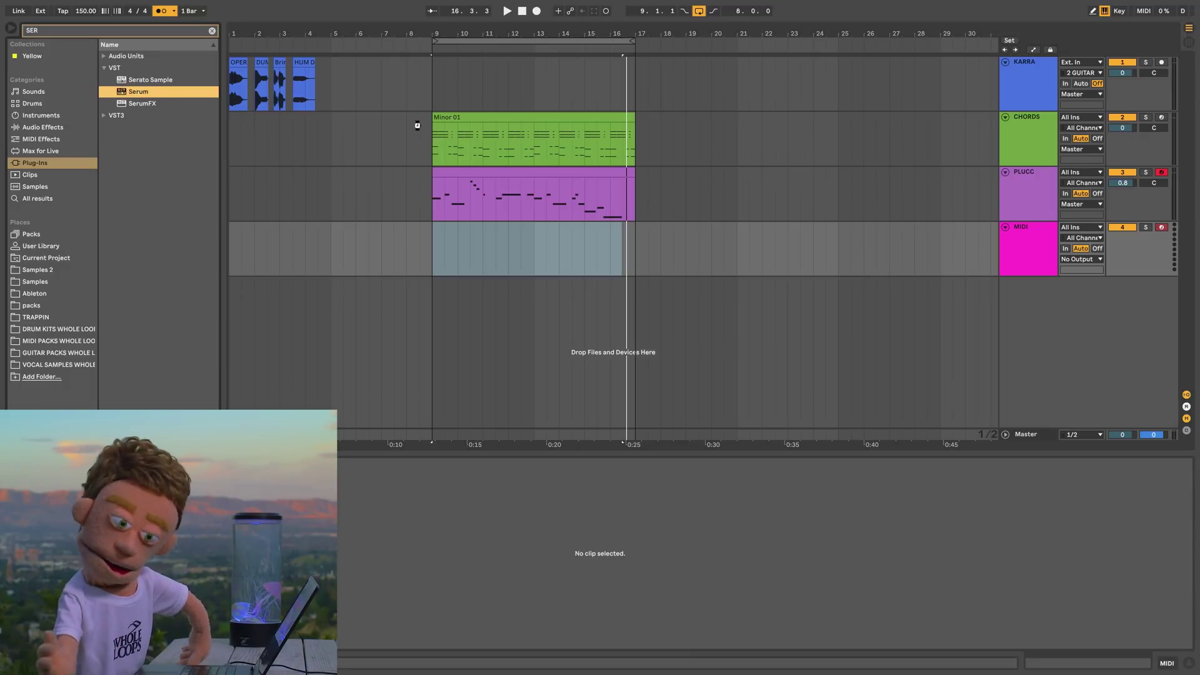
{"action": "left_click_drag", "start_coordinate": [1035, 241], "coordinate": [1040, 247]}
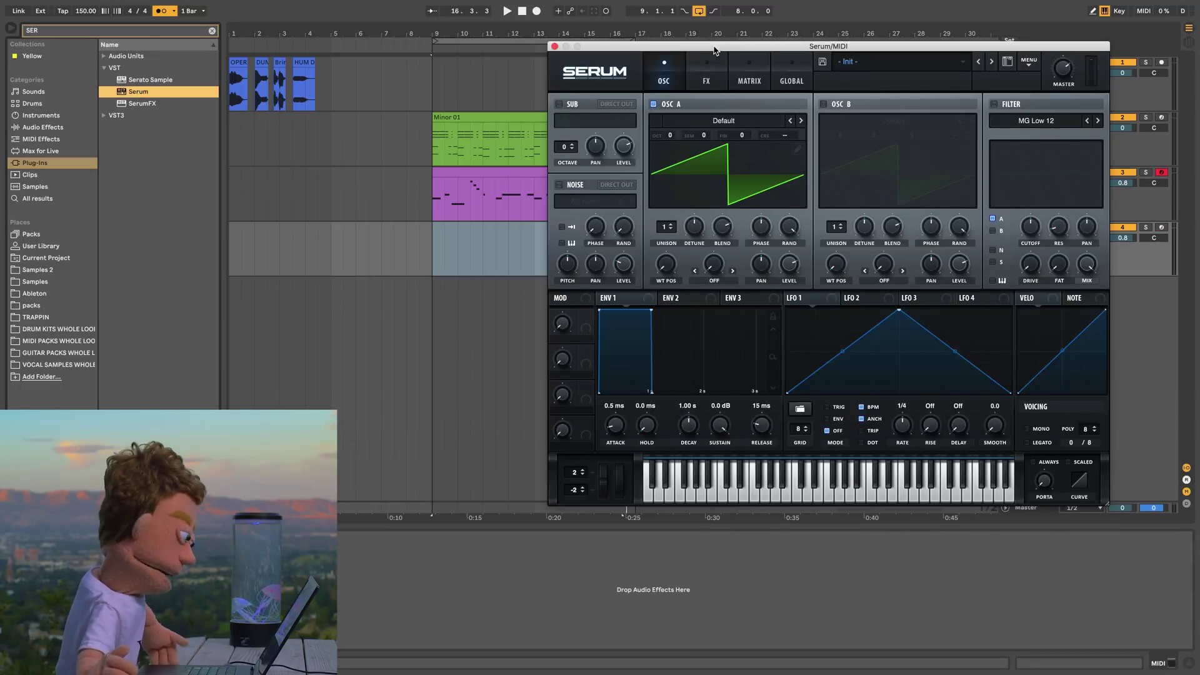
{"action": "left_click_drag", "start_coordinate": [132, 95], "coordinate": [631, 213]}
{"action": "left_click_drag", "start_coordinate": [375, 329], "coordinate": [395, 268]}
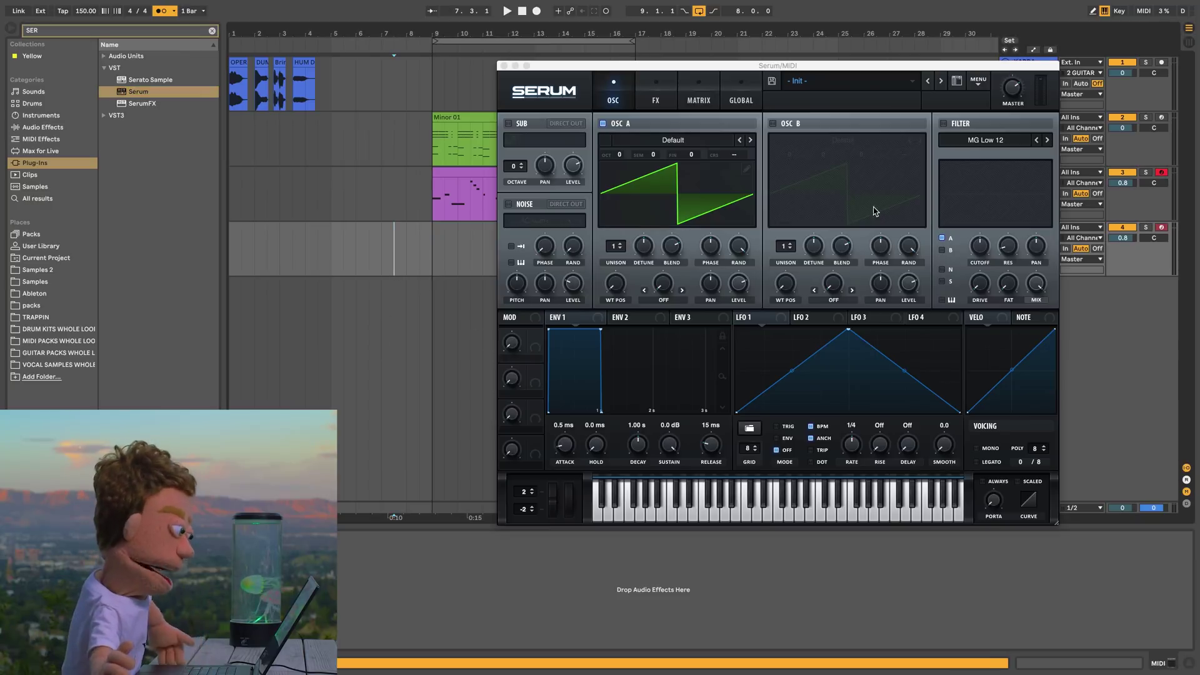
{"action": "left_click", "coordinate": [1161, 228]}
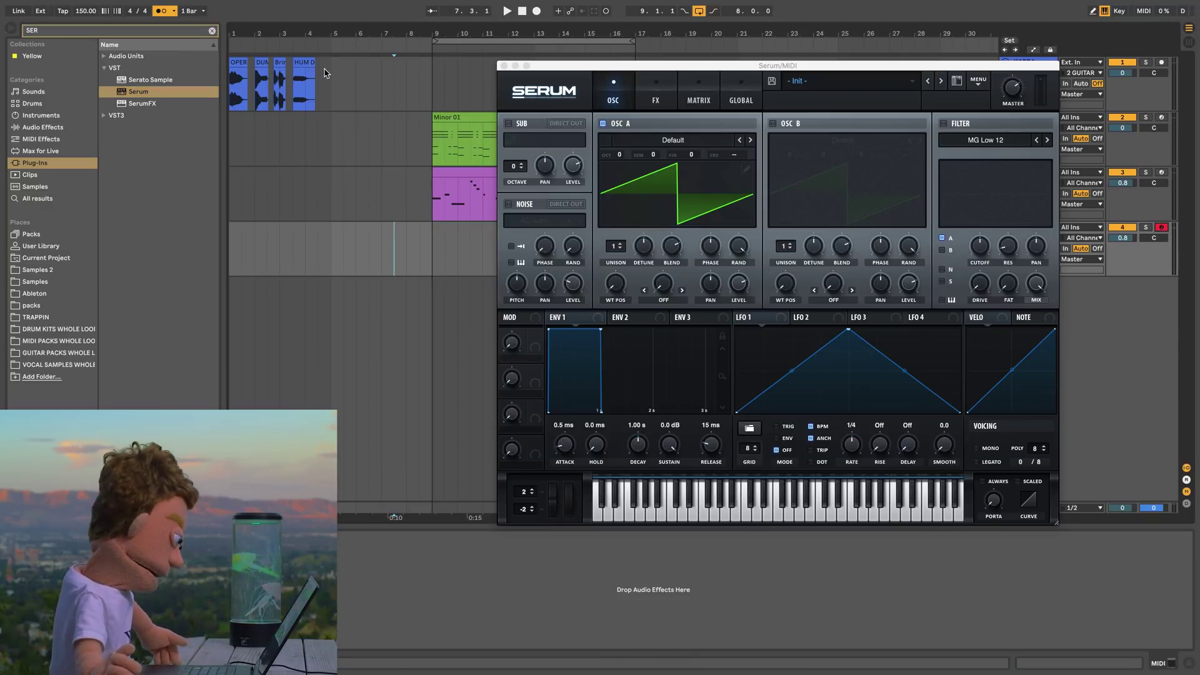
Load the "Bring it back" vocal sample into oscillator A as a wavetable
{"action": "left_click", "coordinate": [275, 62]}
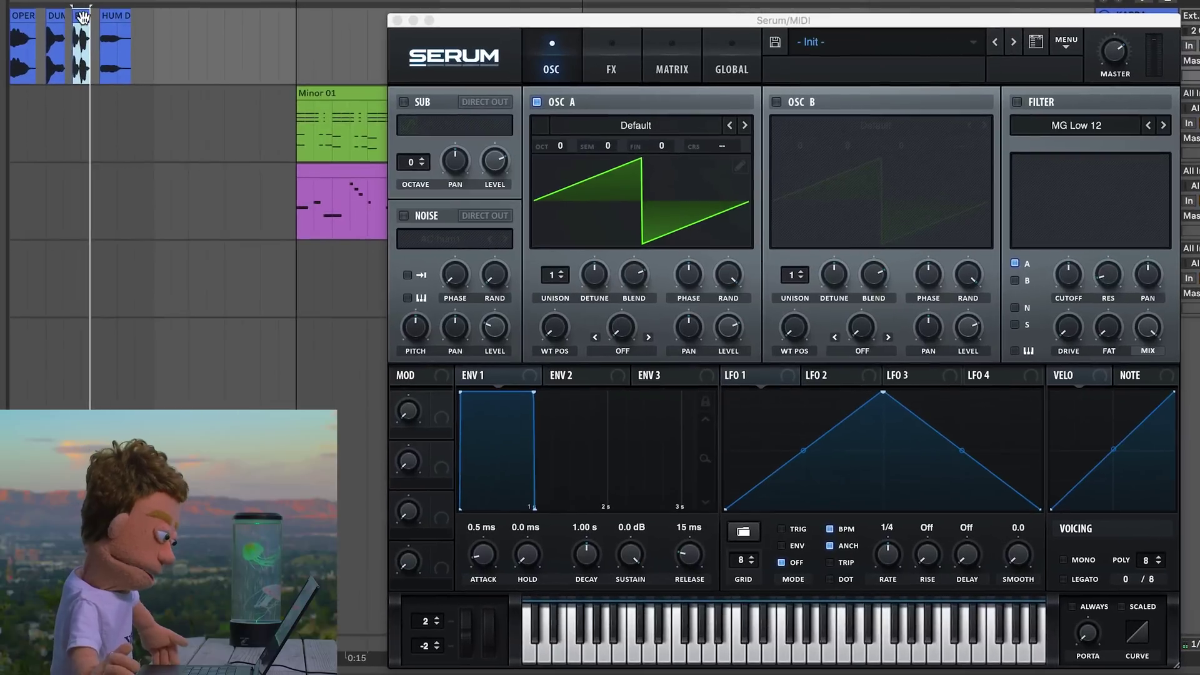
{"action": "left_click_drag", "start_coordinate": [179, 63], "coordinate": [572, 237]}
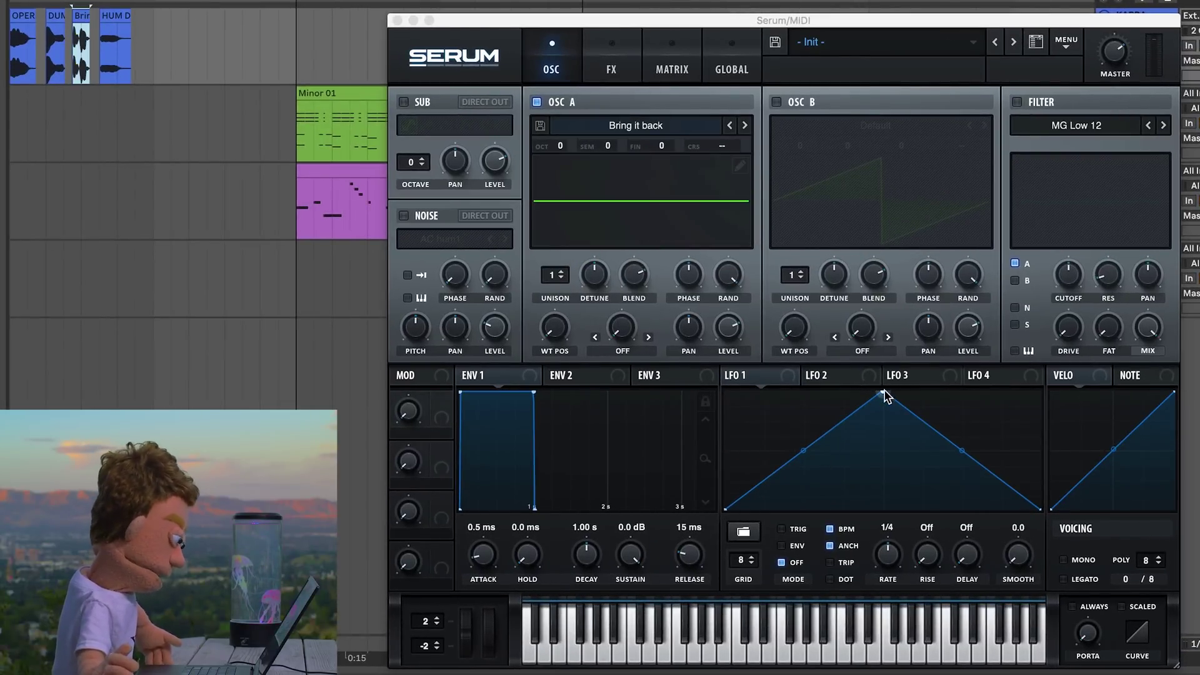
Shape LFO 1 into a rising ramp, assign it to oscillator A's wavetable position, and set its rate to one bar in envelope mode
{"action": "left_click_drag", "start_coordinate": [884, 393], "coordinate": [1107, 351]}
{"action": "left_click_drag", "start_coordinate": [752, 380], "coordinate": [558, 330]}
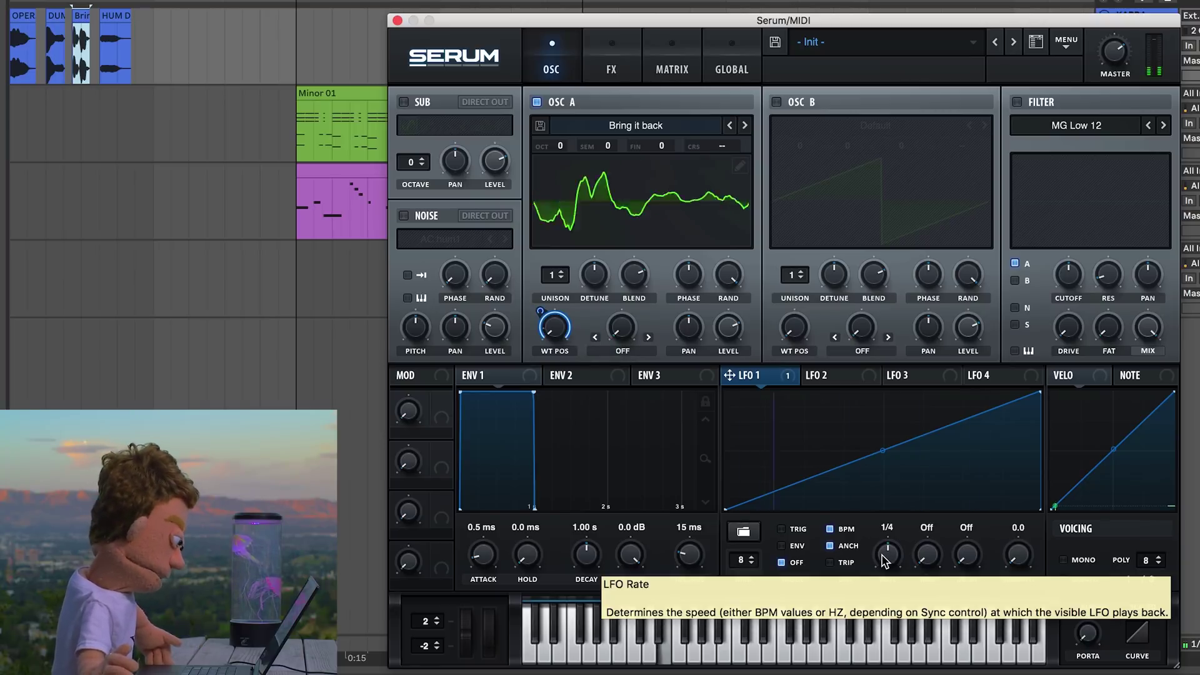
{"action": "left_click_drag", "start_coordinate": [879, 565], "coordinate": [880, 571]}
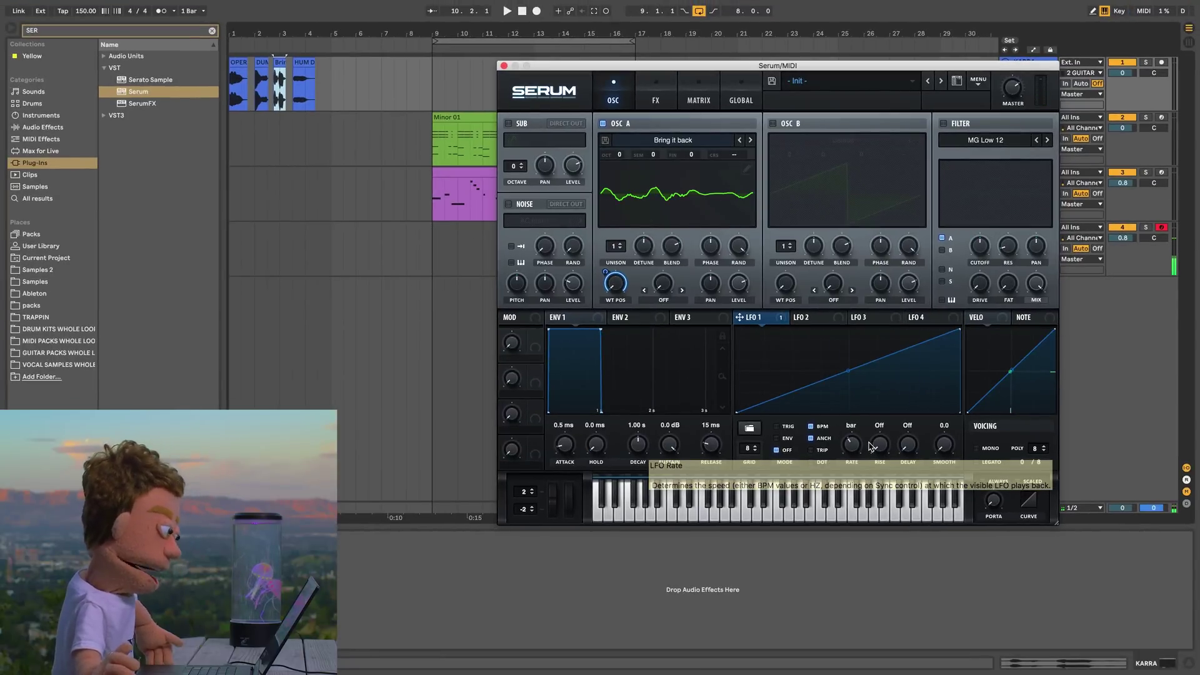
{"action": "left_click", "coordinate": [782, 439]}
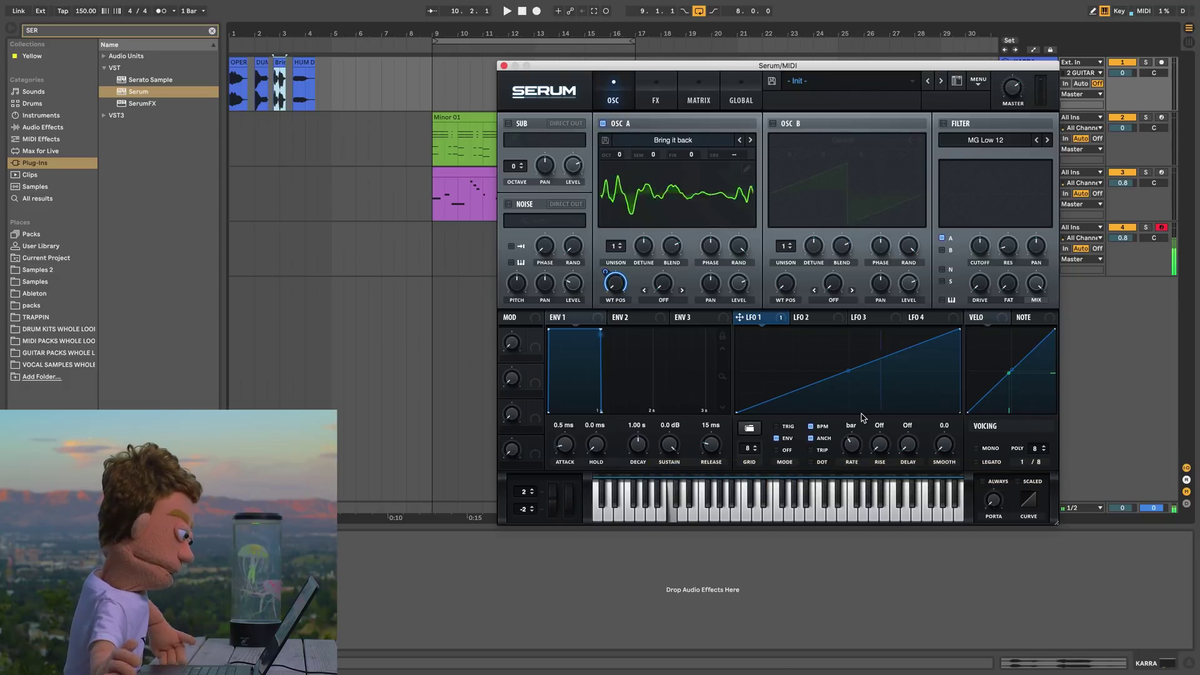
Shape envelope 1 with sustain at -∞ dB, a decay curve bowed outward, and a decay time of 2.05 s
{"action": "left_click_drag", "start_coordinate": [690, 593], "coordinate": [690, 625]}
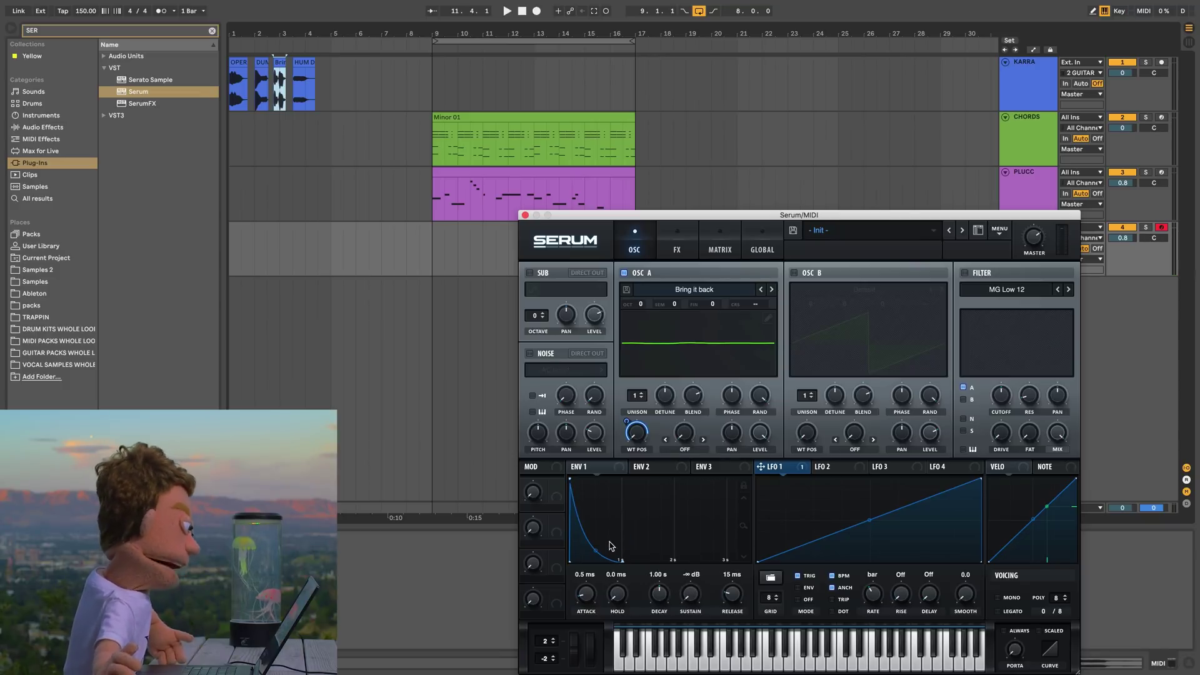
{"action": "left_click_drag", "start_coordinate": [597, 554], "coordinate": [592, 437]}
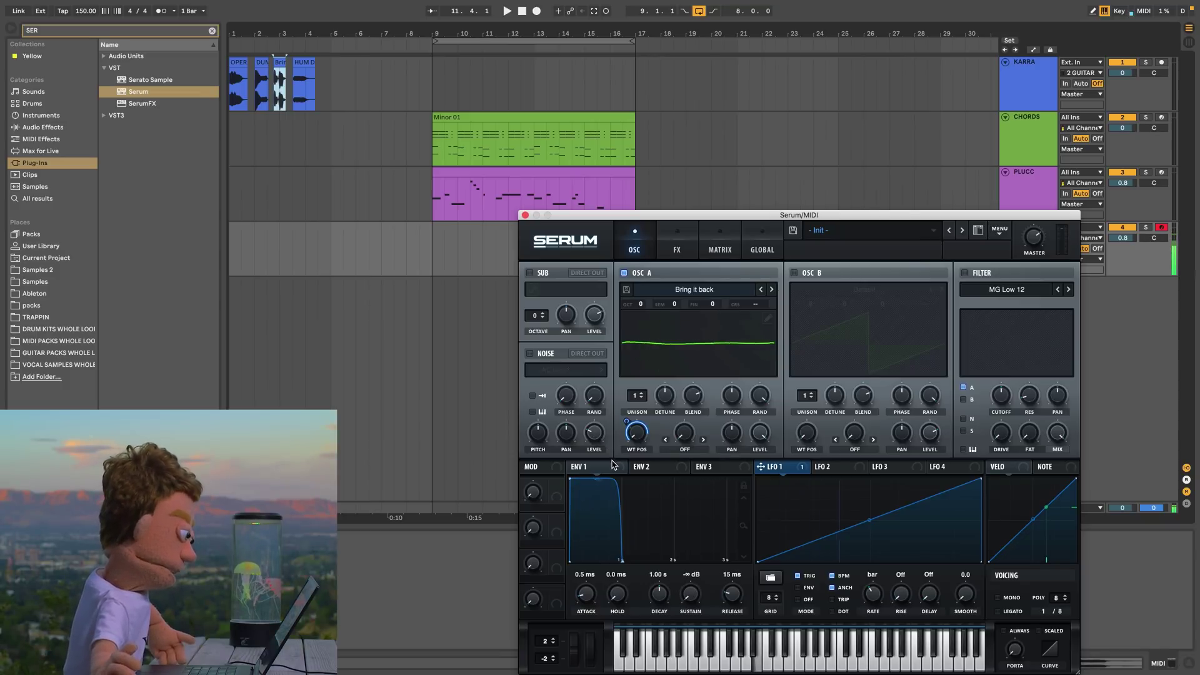
{"action": "left_click_drag", "start_coordinate": [660, 595], "coordinate": [663, 582]}
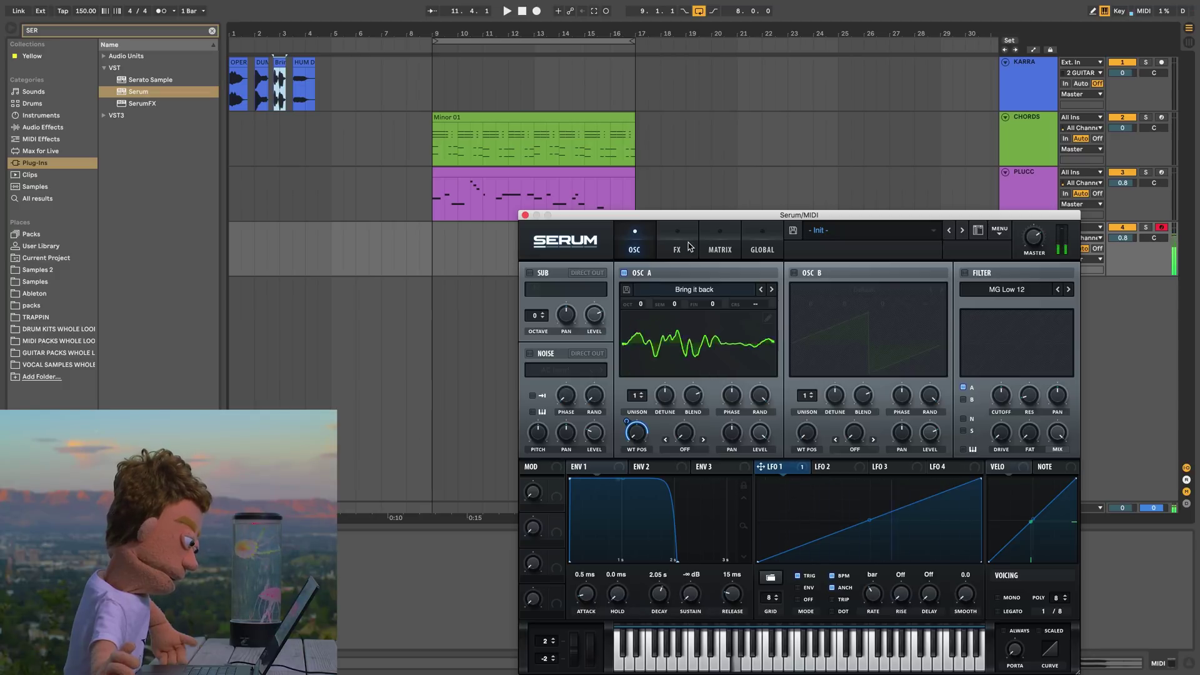
Add a compressor to the effects rack in multiband mode and lower its threshold
{"action": "left_click", "coordinate": [688, 246]}
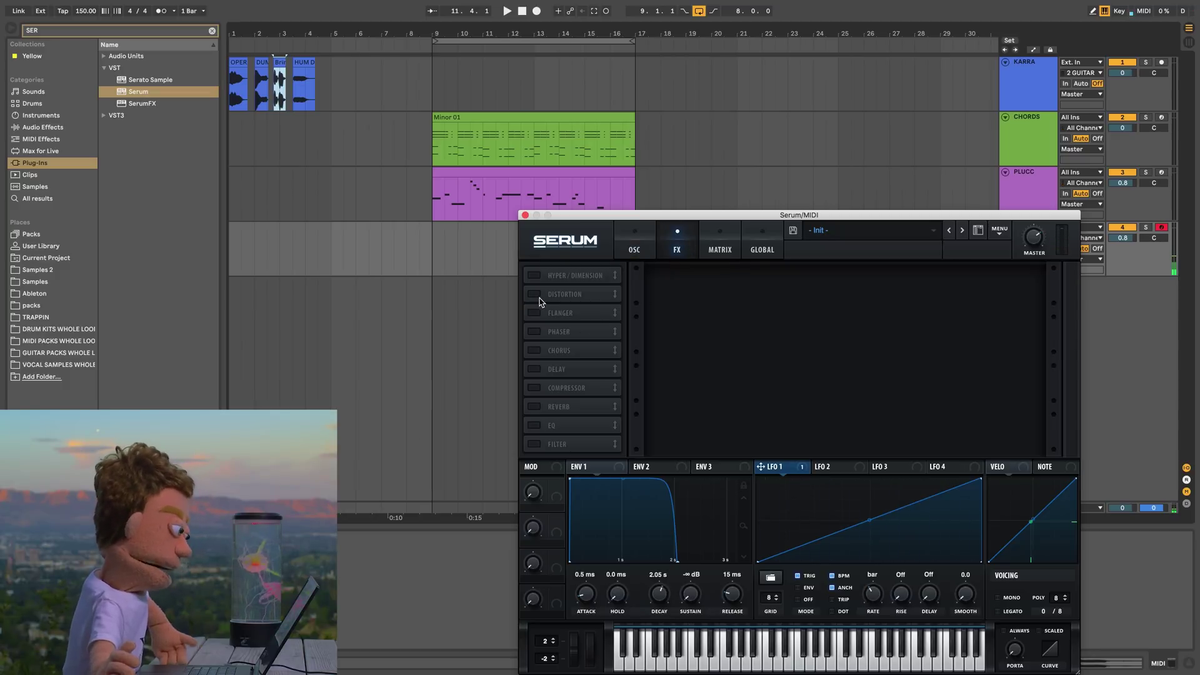
{"action": "left_click", "coordinate": [535, 388]}
{"action": "left_click", "coordinate": [900, 301]}
{"action": "left_click_drag", "start_coordinate": [722, 284], "coordinate": [713, 298]}
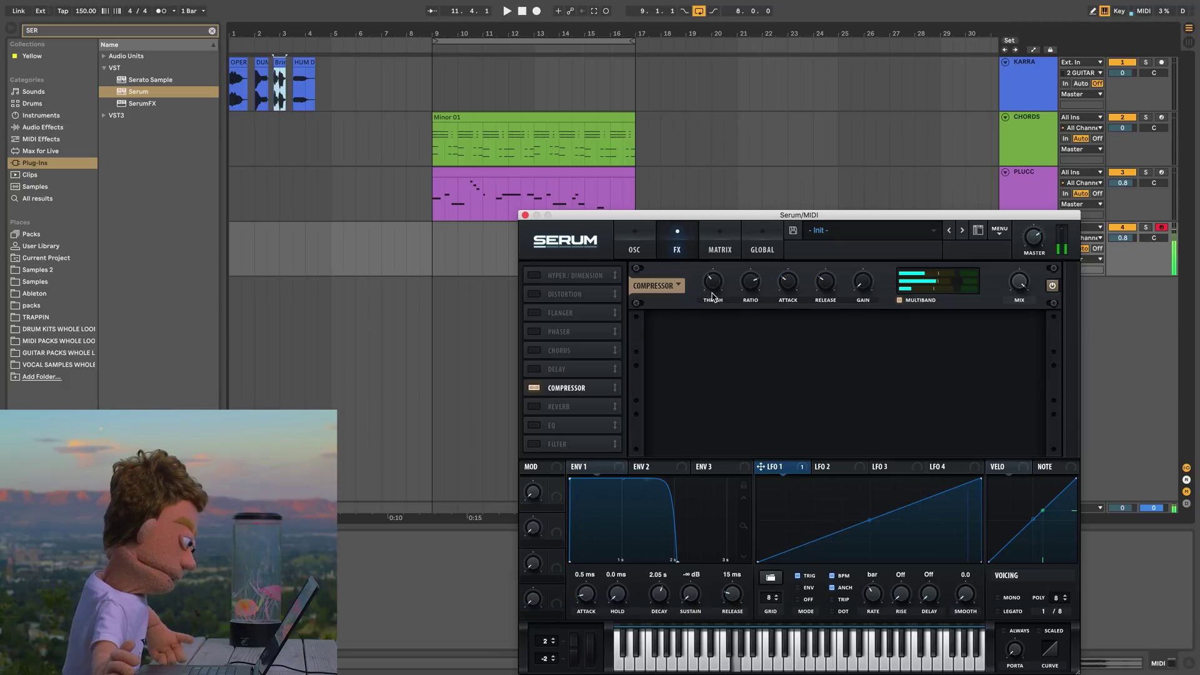
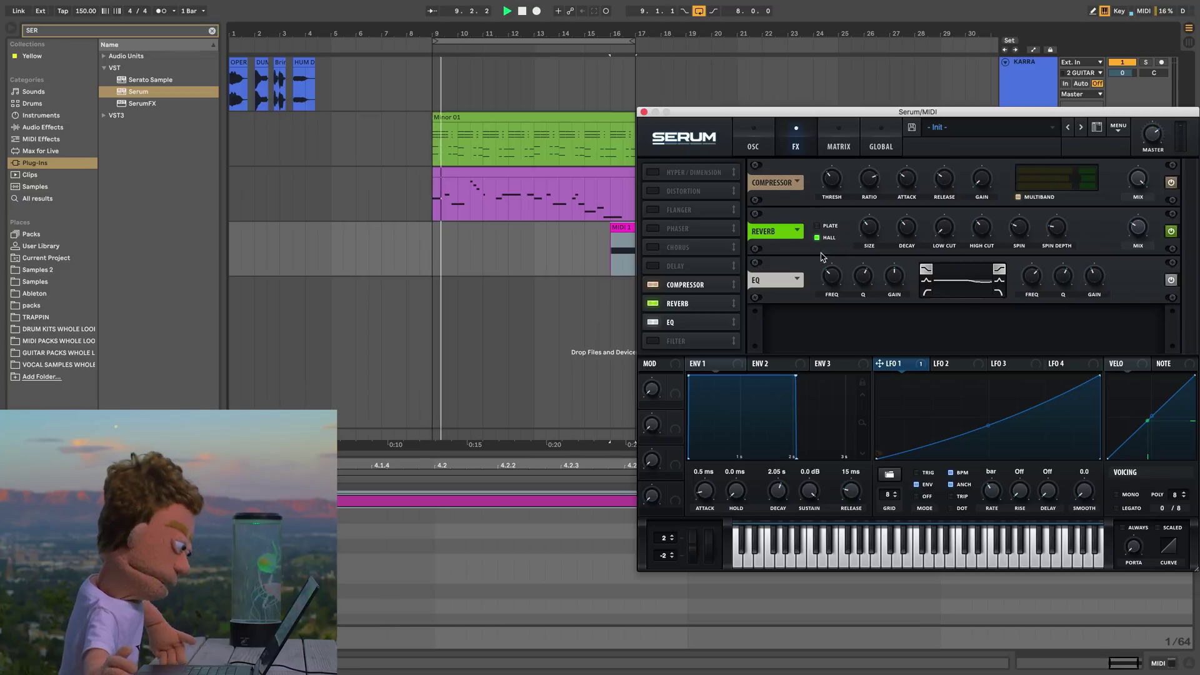
Add a ping-pong delay with 44% mix and 62% feedback, and set its filter to 224 with a width of 2.5
{"action": "left_click", "coordinate": [658, 262]}
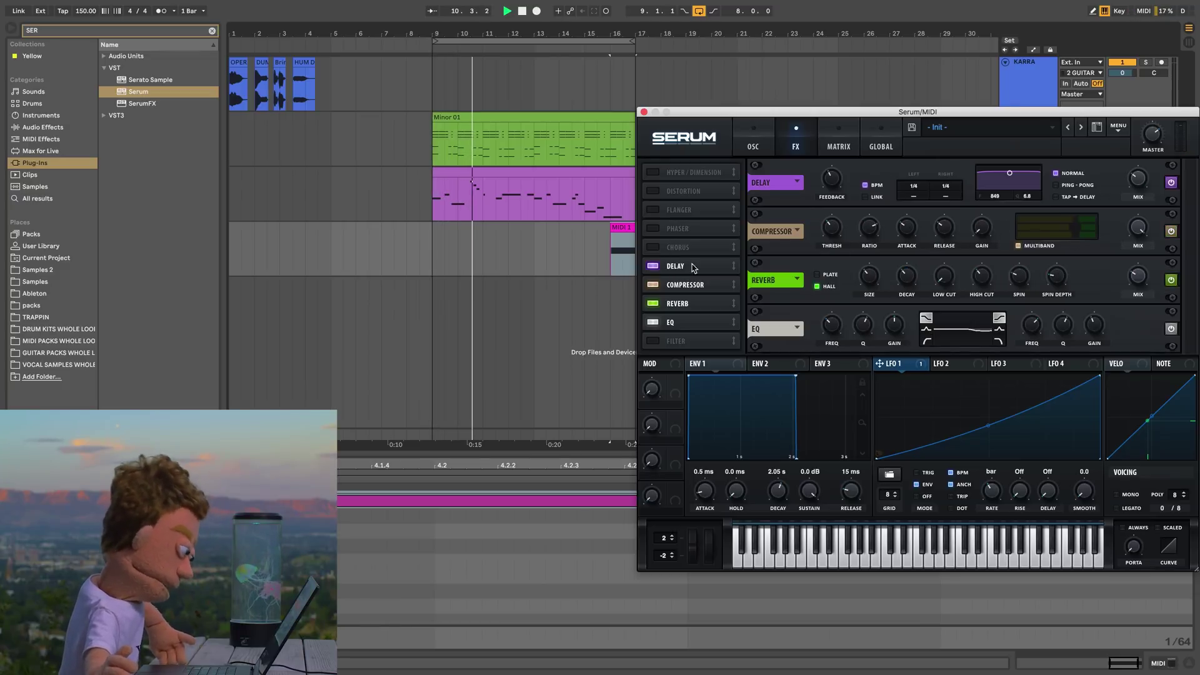
{"action": "left_click", "coordinate": [1056, 185]}
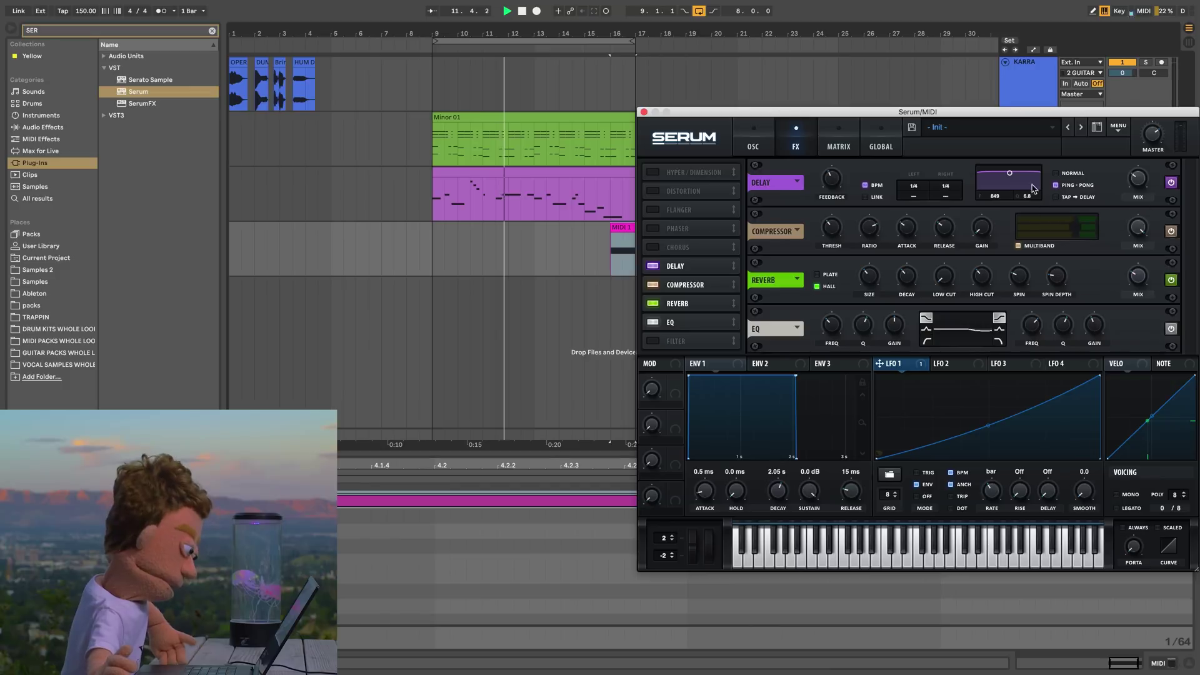
{"action": "left_click_drag", "start_coordinate": [1009, 174], "coordinate": [1008, 180]}
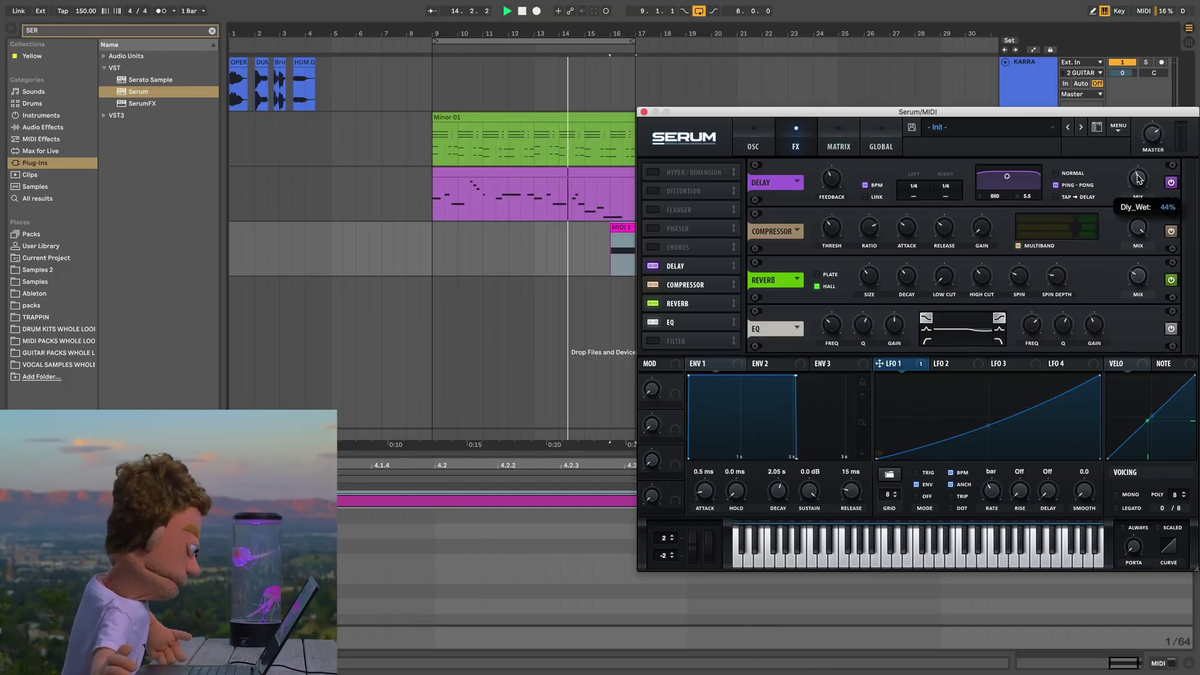
{"action": "mouse_move", "coordinate": [842, 170]}
{"action": "left_click_drag", "start_coordinate": [843, 170], "coordinate": [845, 156]}
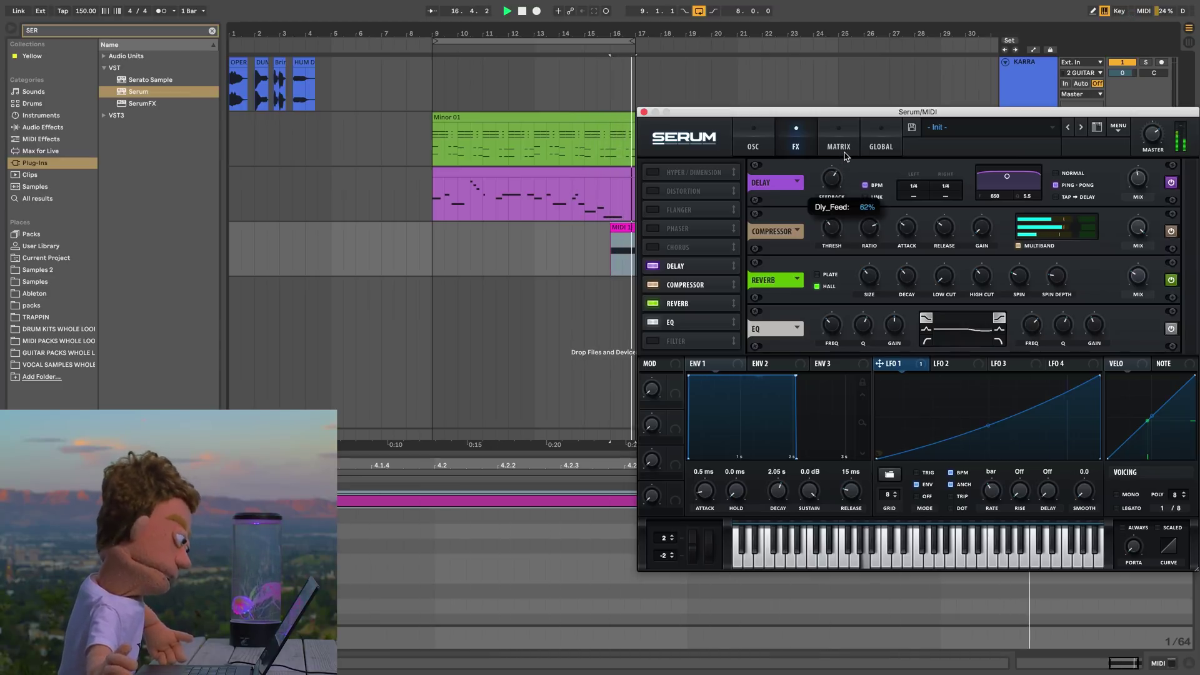
{"action": "left_click_drag", "start_coordinate": [1008, 177], "coordinate": [998, 188]}
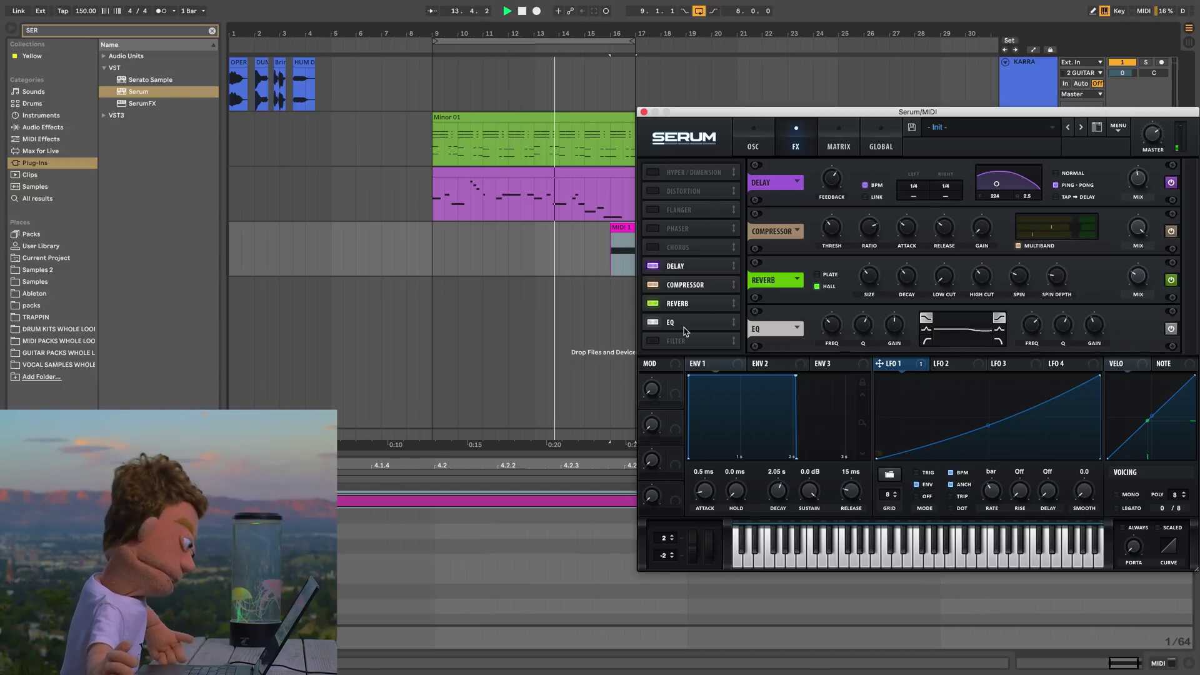
Reduce the EQ's low-band gain and close the Serum window
{"action": "left_click_drag", "start_coordinate": [894, 336], "coordinate": [892, 374]}
{"action": "left_click", "coordinate": [644, 111]}
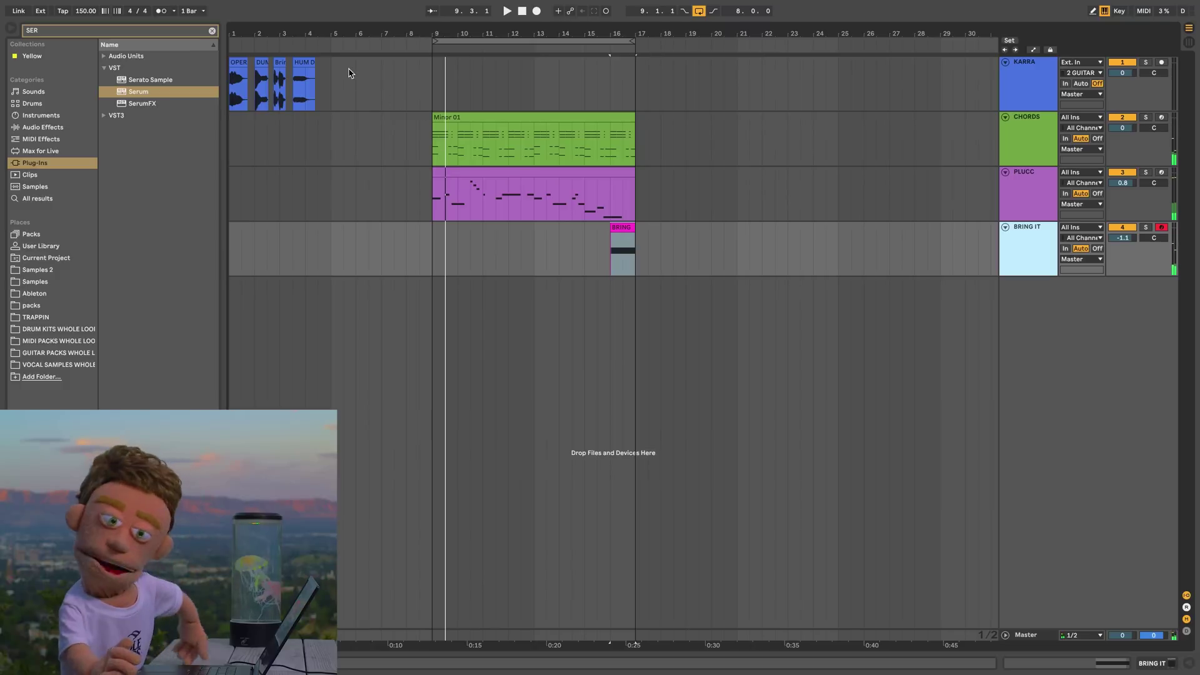
Add a MIDI track below the BRING IT track and load a new Serum instance onto it
{"action": "left_click", "coordinate": [303, 63]}
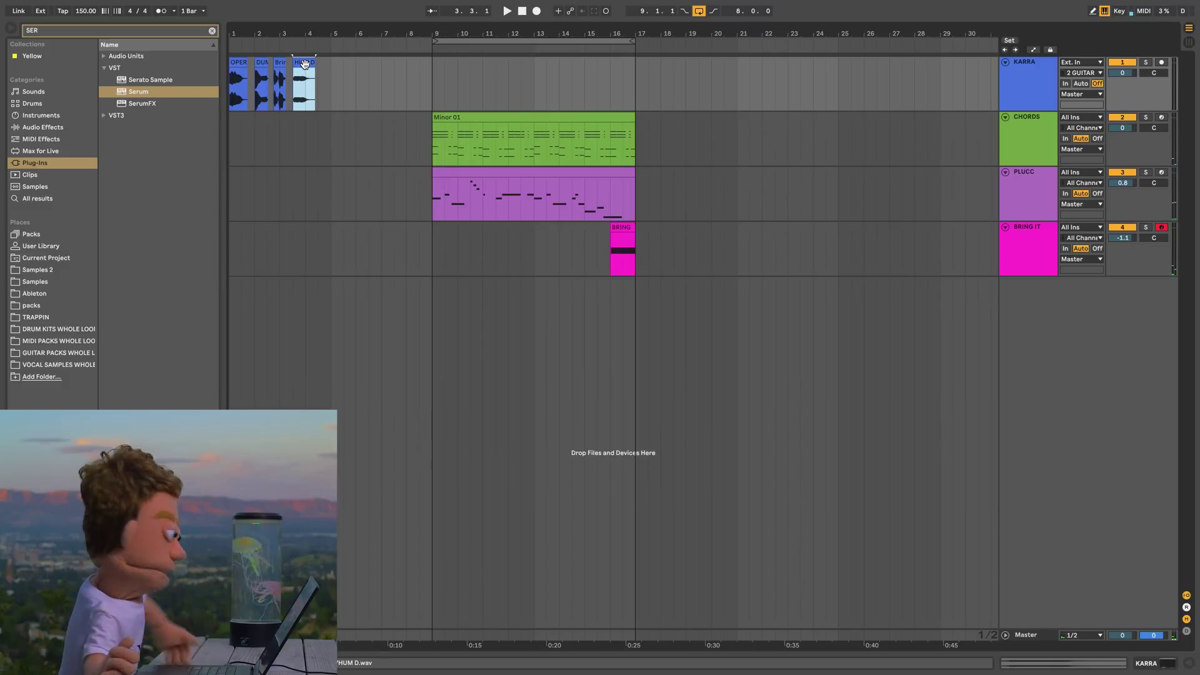
{"action": "left_click", "coordinate": [1048, 255]}
{"action": "key", "text": "ctrl+shift+t"}
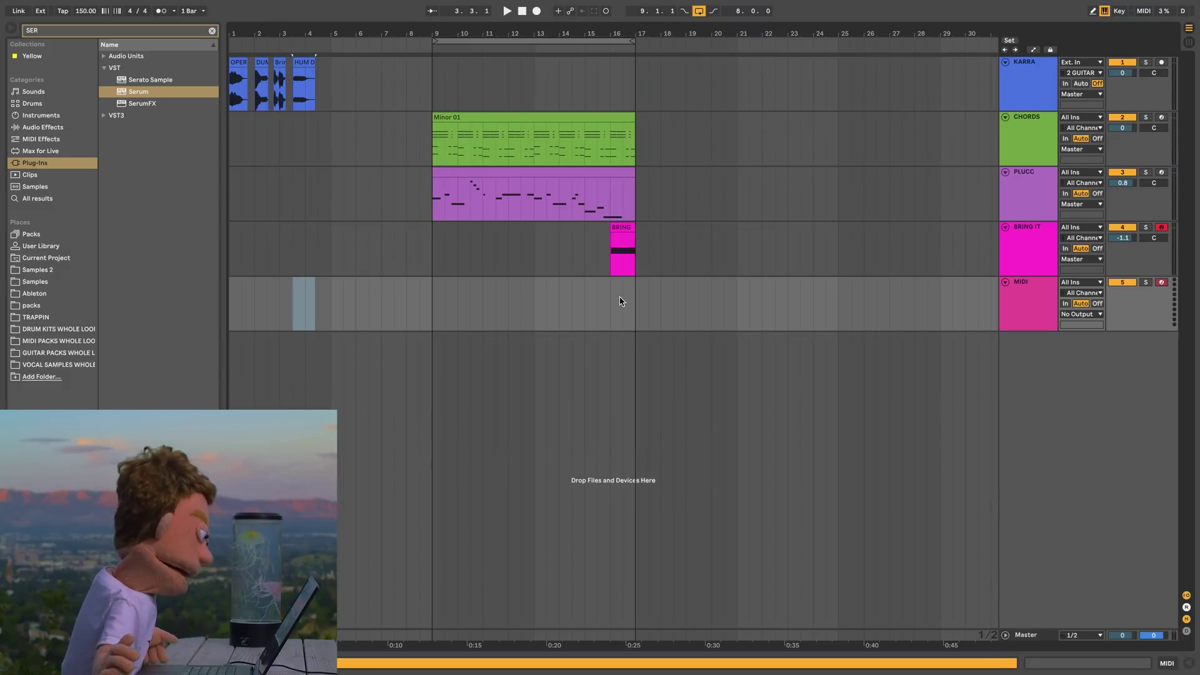
{"action": "left_click", "coordinate": [147, 93]}
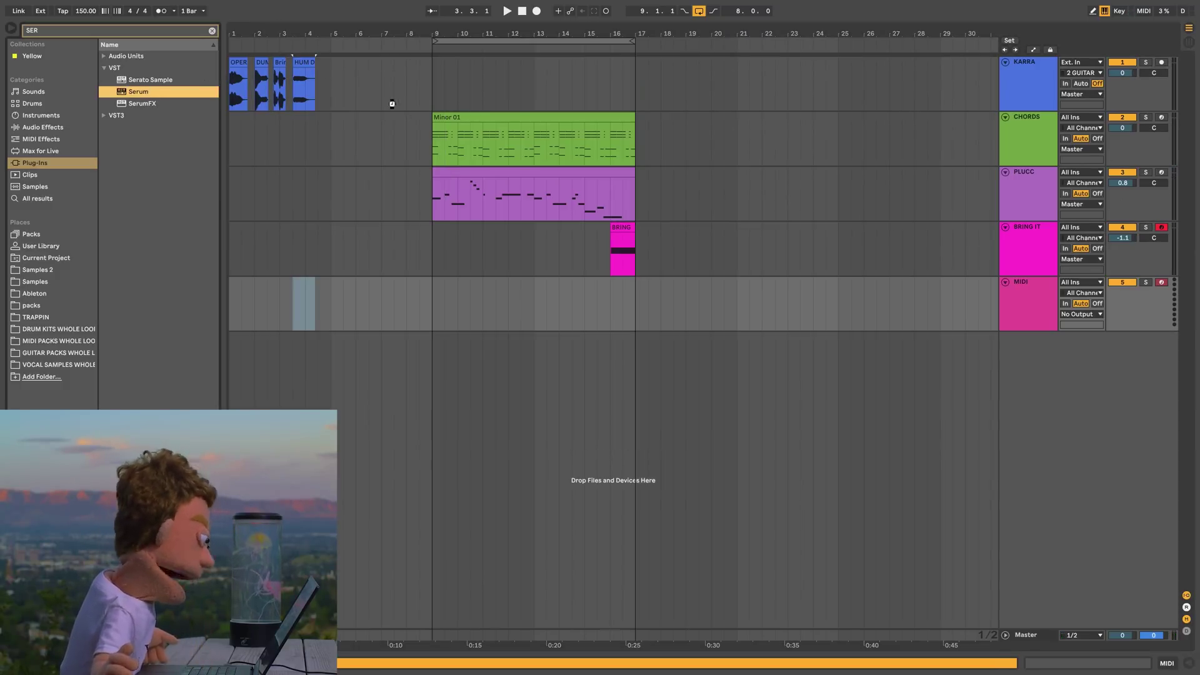
{"action": "left_click_drag", "start_coordinate": [360, 97], "coordinate": [438, 304]}
Load the HUM D clip into oscillator A as a wavetable and split it at note D4 in the table editor
{"action": "left_click", "coordinate": [308, 61]}
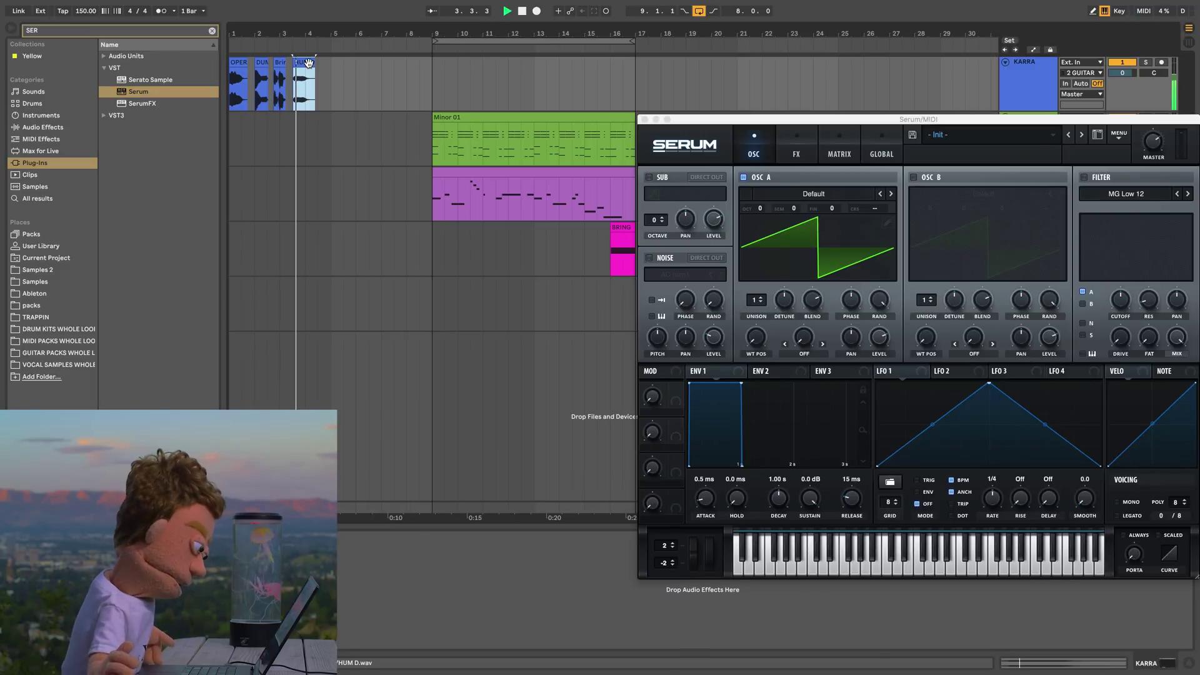
{"action": "left_click_drag", "start_coordinate": [309, 60], "coordinate": [834, 258]}
{"action": "left_click", "coordinate": [890, 224]}
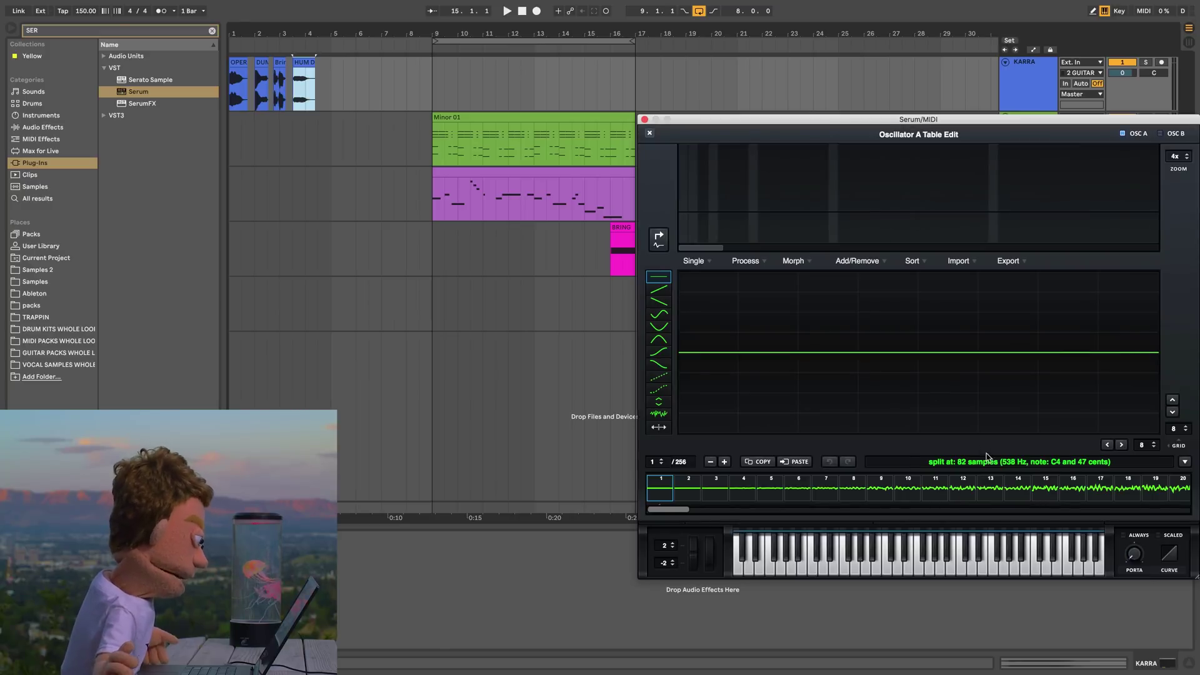
{"action": "left_click", "coordinate": [989, 462]}
{"action": "type", "text": "D4"}
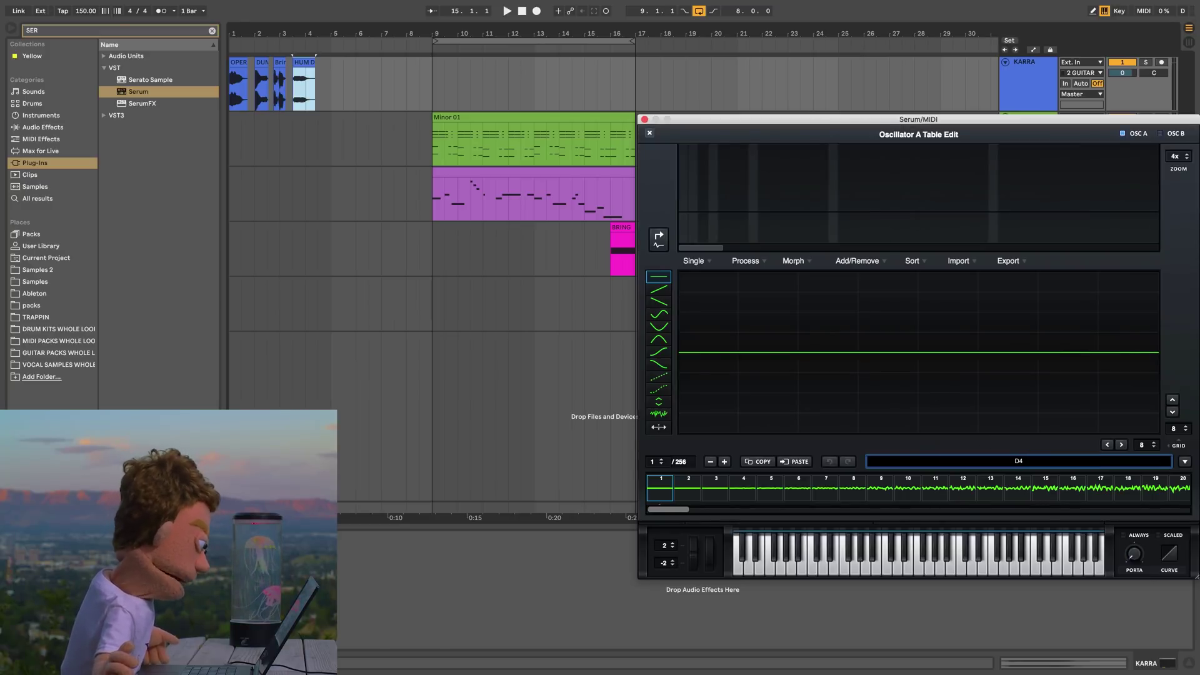
{"action": "key", "text": "Return"}
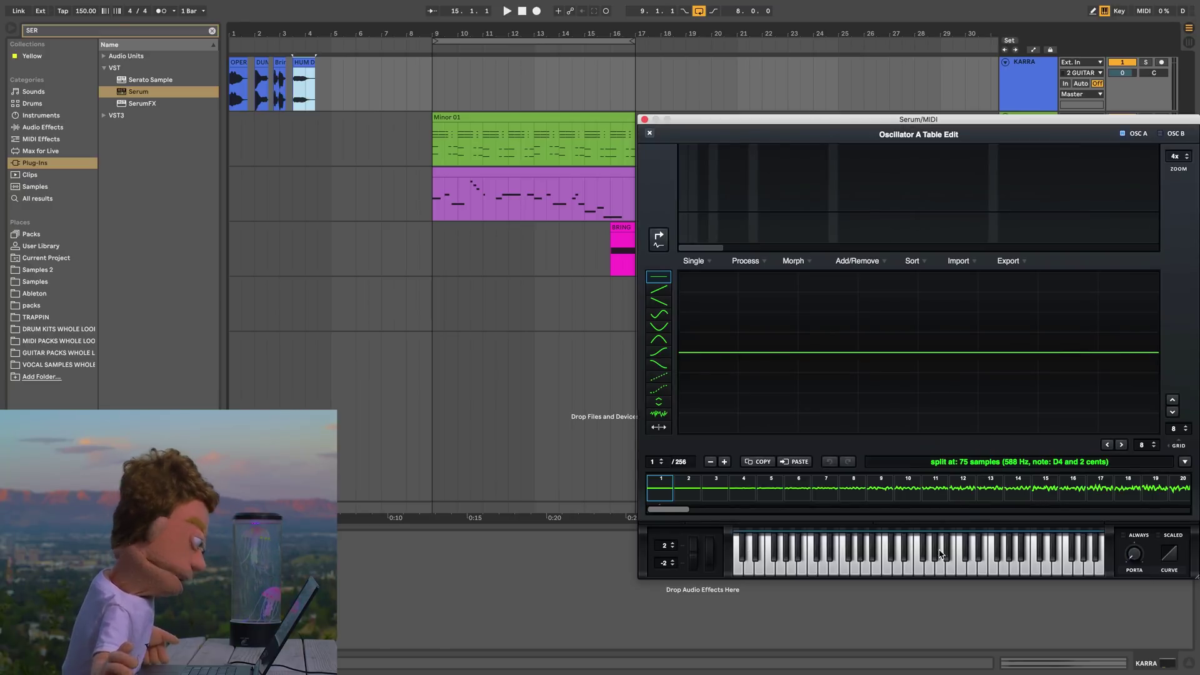
{"action": "left_click", "coordinate": [651, 134]}
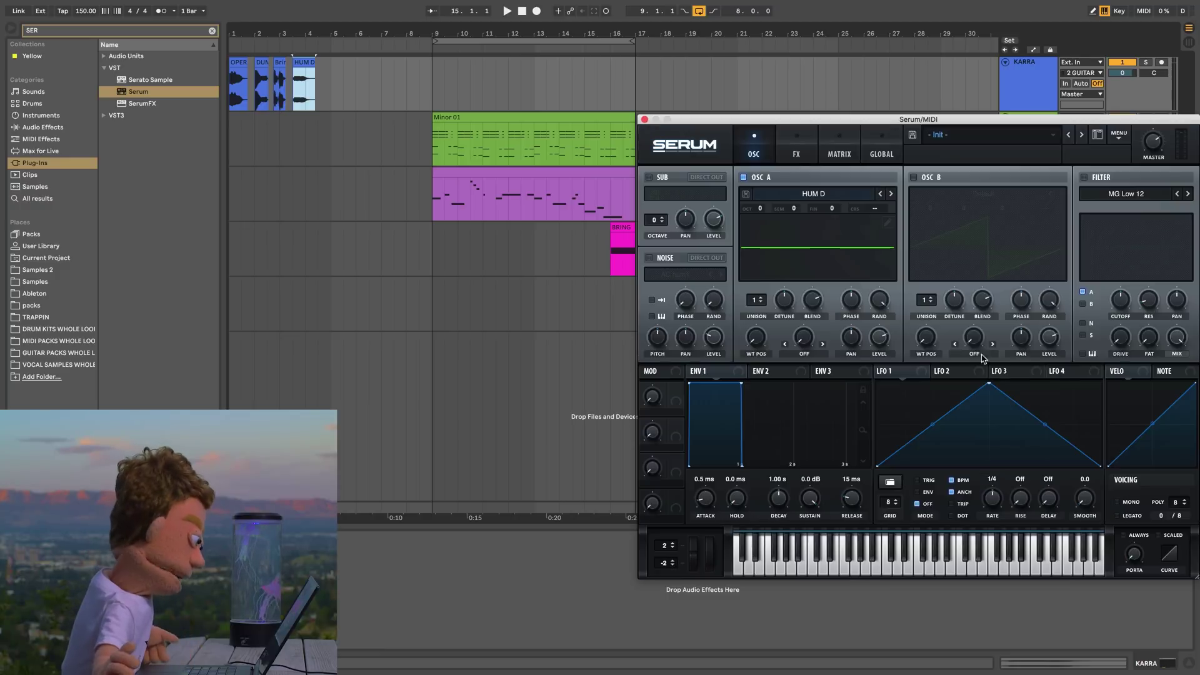
Shape LFO 1 into a long rise with a late fall in envelope mode, driving oscillator A's wavetable position at a one-bar rate
{"action": "left_click_drag", "start_coordinate": [990, 393], "coordinate": [1098, 351]}
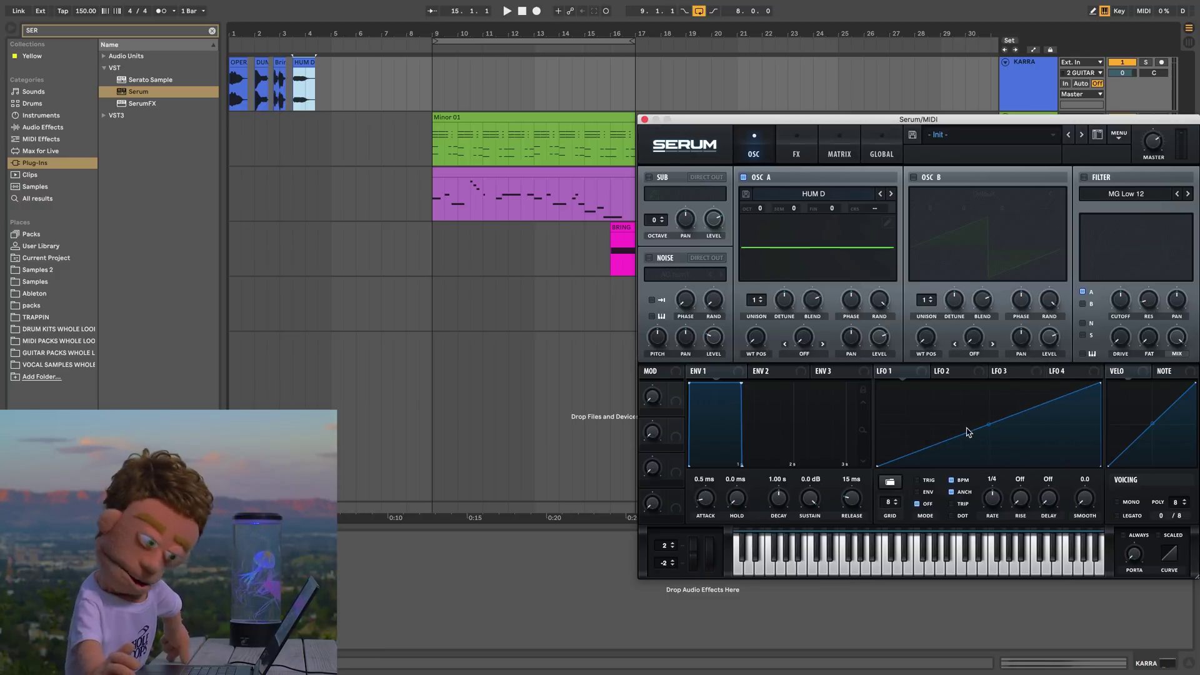
{"action": "double_click", "coordinate": [949, 439]}
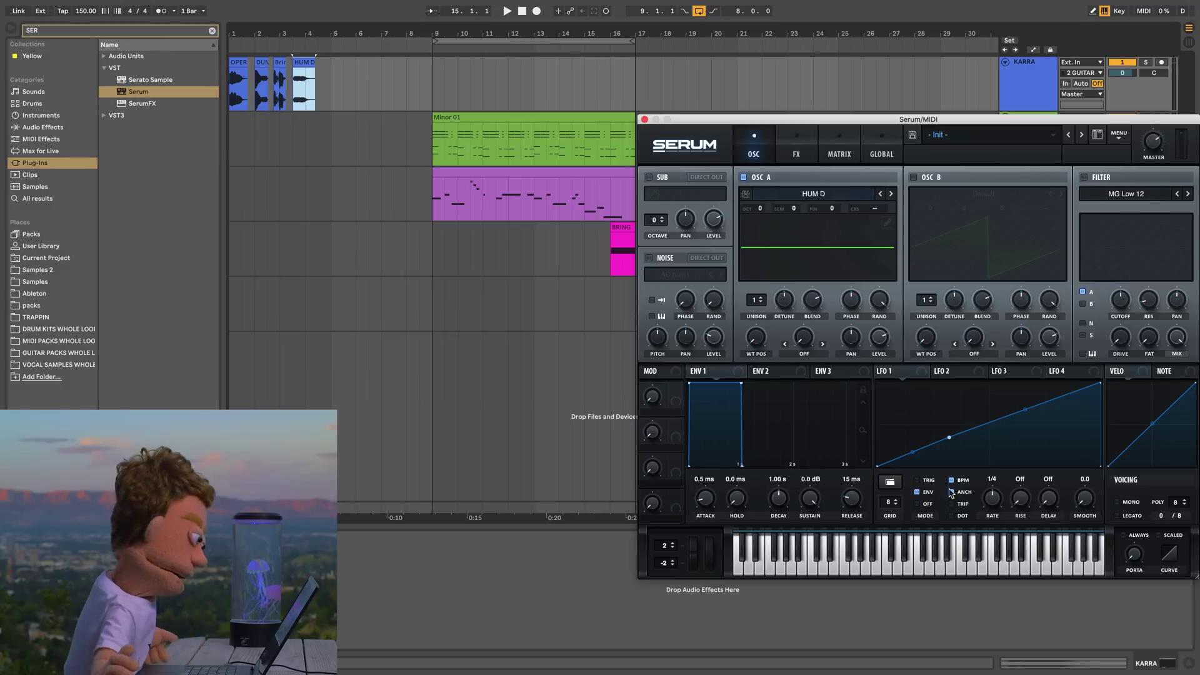
{"action": "right_click", "coordinate": [949, 440]}
{"action": "left_click", "coordinate": [1036, 500]}
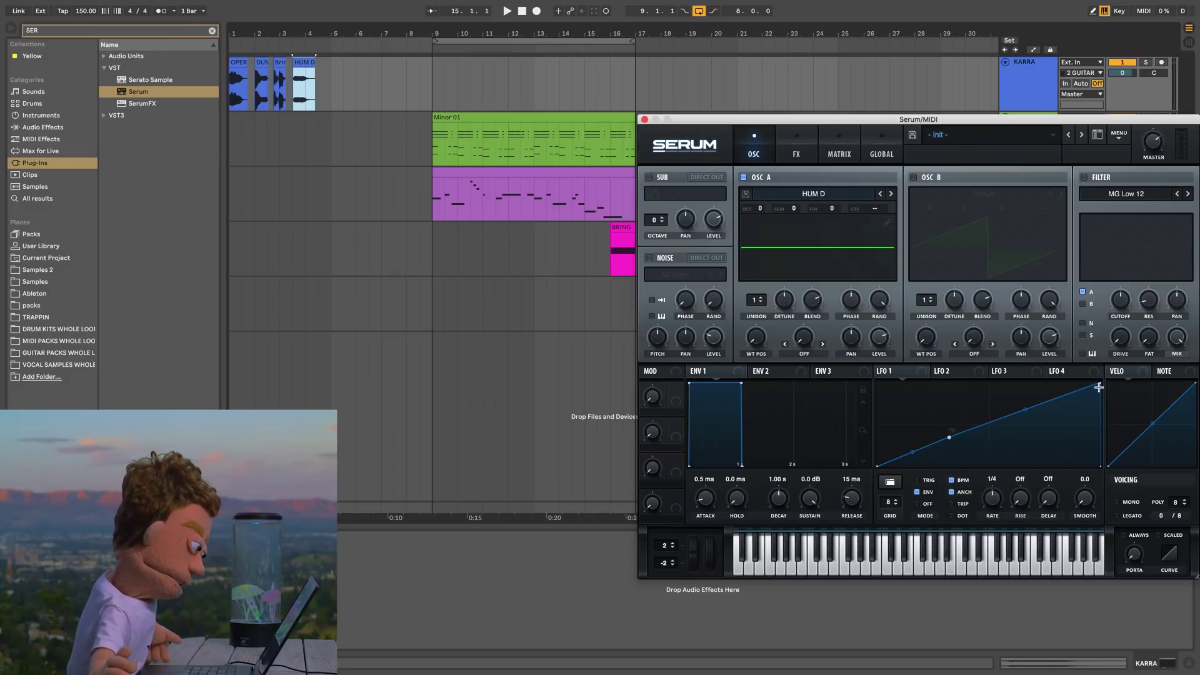
{"action": "left_click_drag", "start_coordinate": [1100, 382], "coordinate": [1103, 432]}
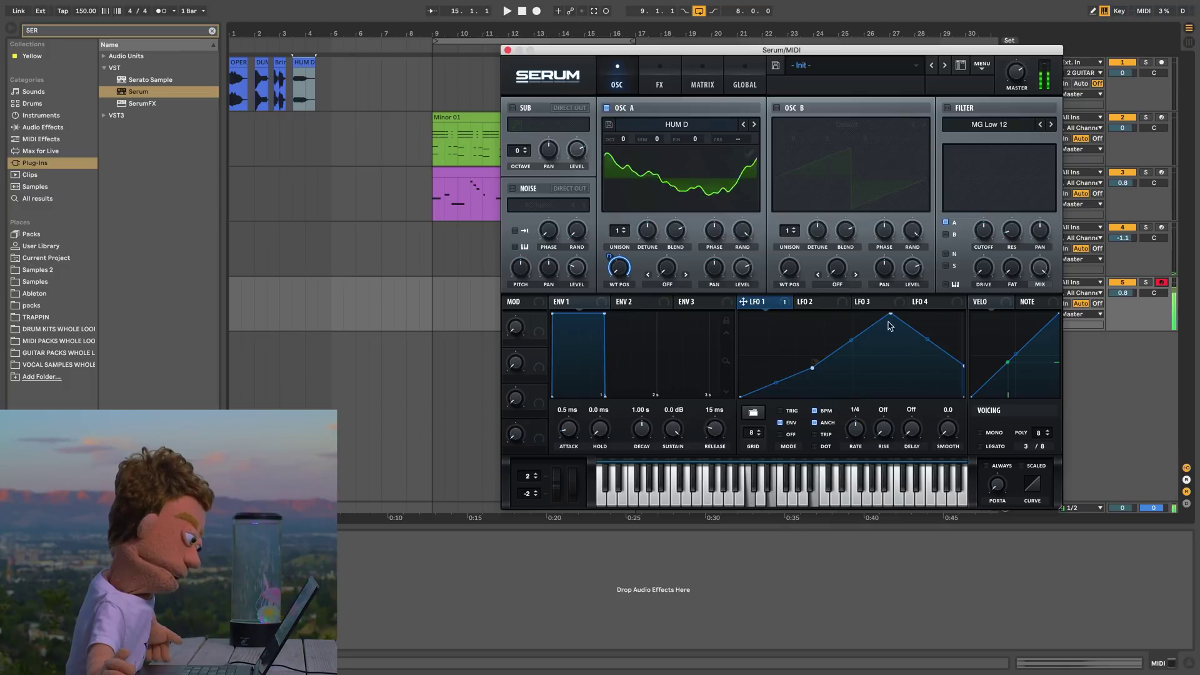
{"action": "left_click_drag", "start_coordinate": [853, 427], "coordinate": [852, 438]}
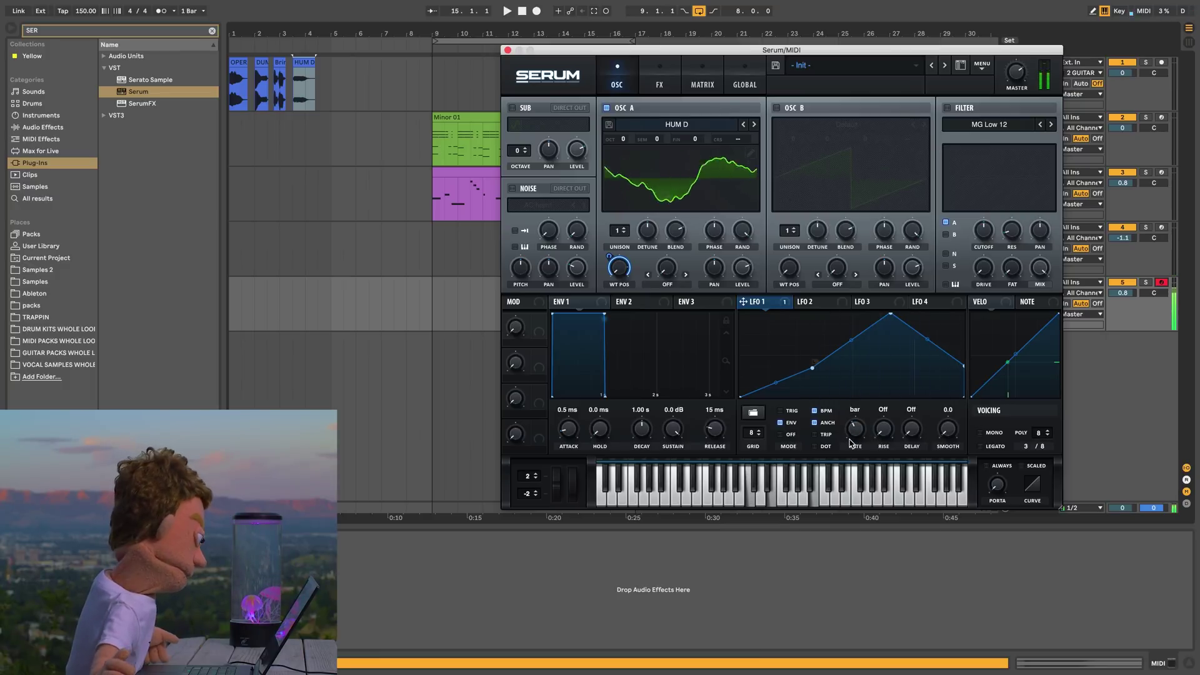
Set oscillator A's wavetable position to 52
{"action": "mouse_move", "coordinate": [622, 274]}
{"action": "mouse_move", "coordinate": [622, 274]}
{"action": "left_mouse_down"}
{"action": "mouse_move", "coordinate": [621, 252]}
{"action": "mouse_move", "coordinate": [620, 269]}
{"action": "left_mouse_up"}
{"action": "mouse_move", "coordinate": [622, 273]}
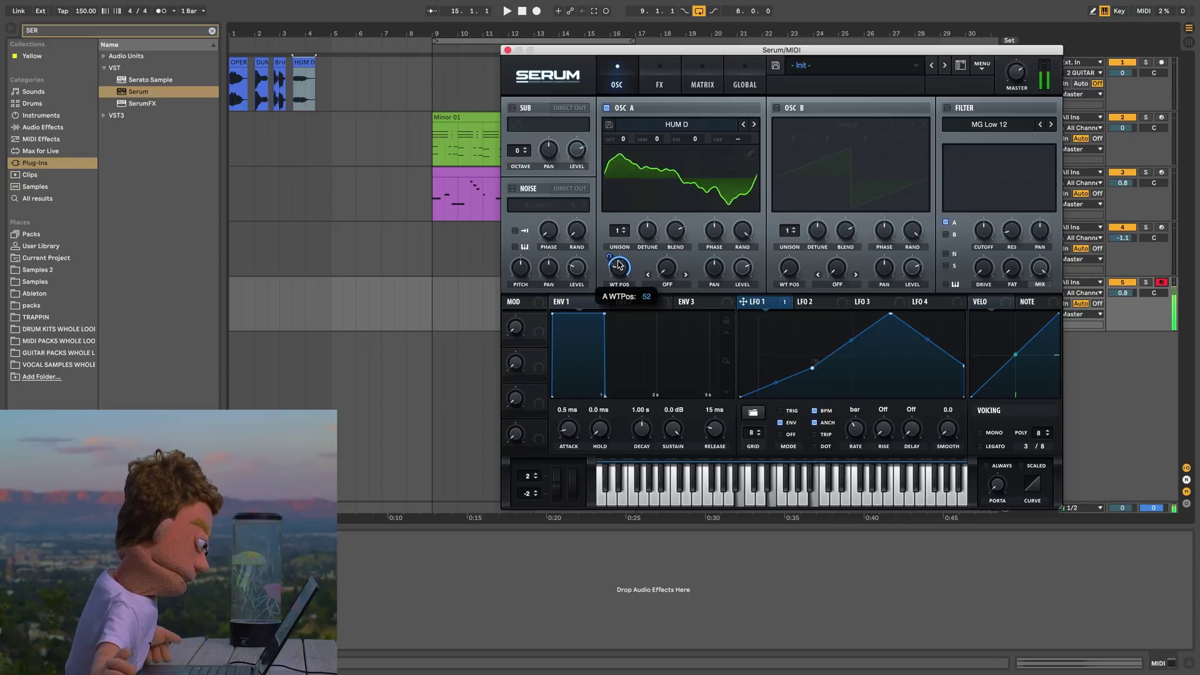
Switch the voicing to mono and turn up an always-on portamento
{"action": "left_click", "coordinate": [980, 433]}
{"action": "left_click_drag", "start_coordinate": [998, 469], "coordinate": [1017, 441]}
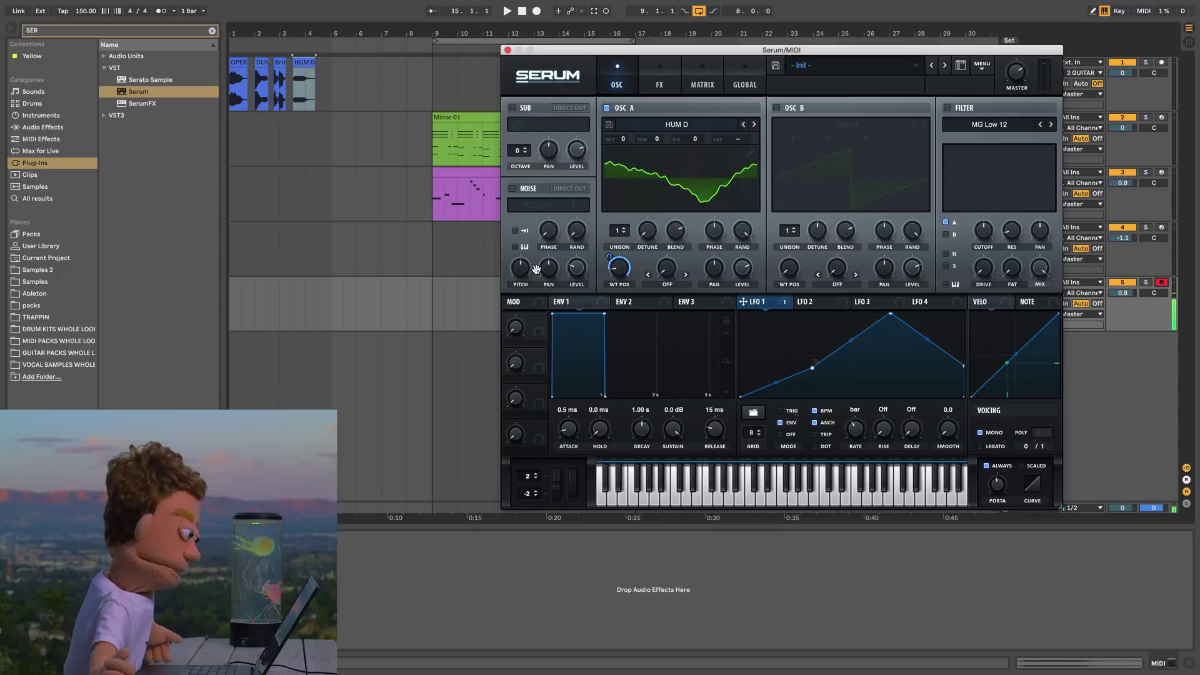
{"action": "left_click", "coordinate": [660, 78]}
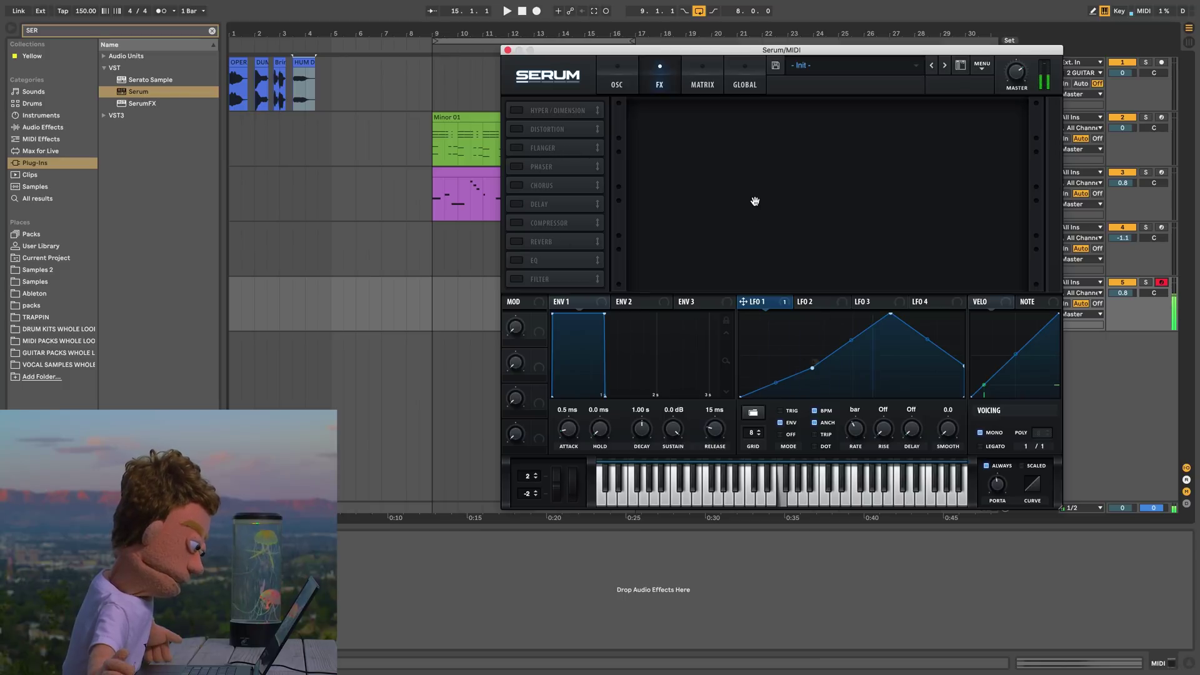
{"action": "left_click", "coordinate": [616, 81]}
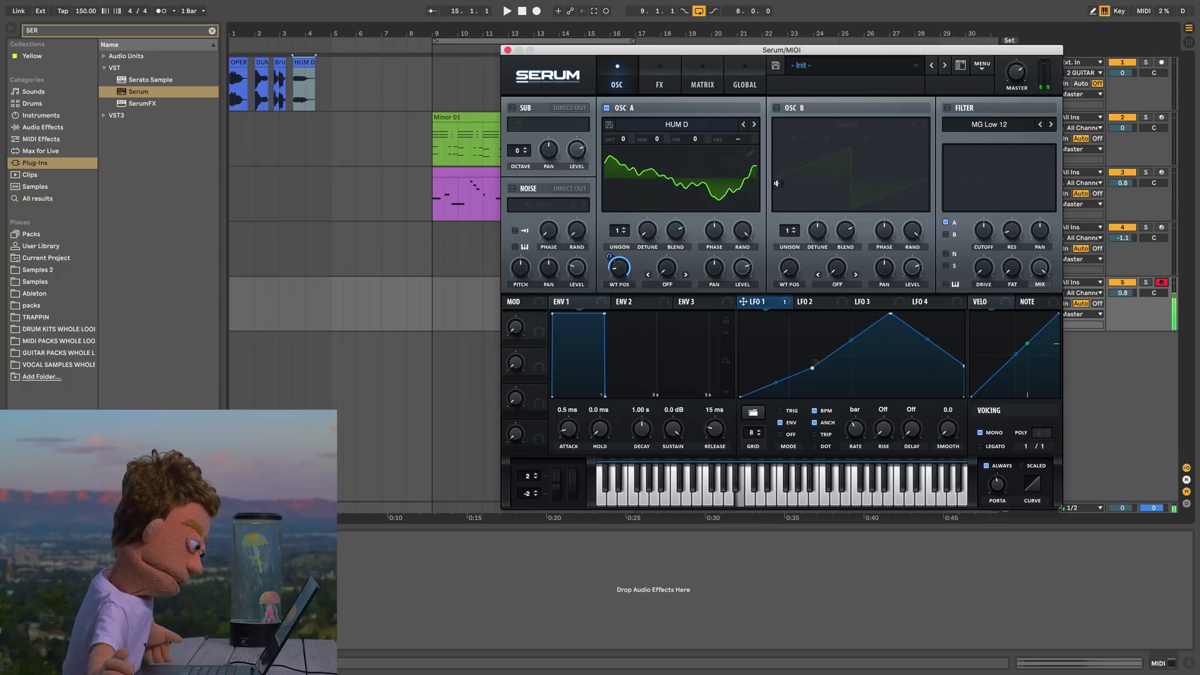
Try reshaping LFO 1 with a raised start, a dip to zero near one third, and a late peak falling to zero
{"action": "left_click", "coordinate": [750, 153]}
{"action": "left_click", "coordinate": [648, 190]}
{"action": "left_click", "coordinate": [675, 220]}
{"action": "left_click_drag", "start_coordinate": [741, 397], "coordinate": [744, 355]}
{"action": "left_click_drag", "start_coordinate": [823, 373], "coordinate": [814, 399]}
{"action": "left_click_drag", "start_coordinate": [964, 367], "coordinate": [968, 398]}
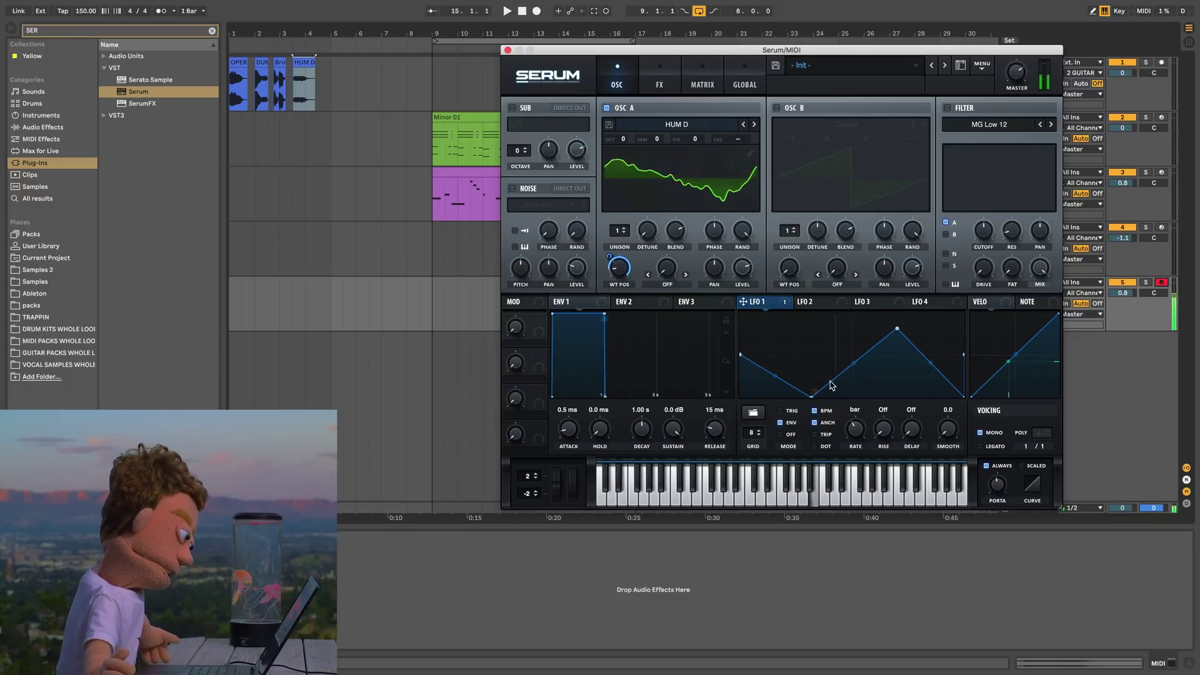
Enable the MG Low 12 filter on oscillator A with a raised cutoff, and fine-tune the portamento time
{"action": "left_click", "coordinate": [948, 108]}
{"action": "left_click_drag", "start_coordinate": [984, 230], "coordinate": [990, 205]}
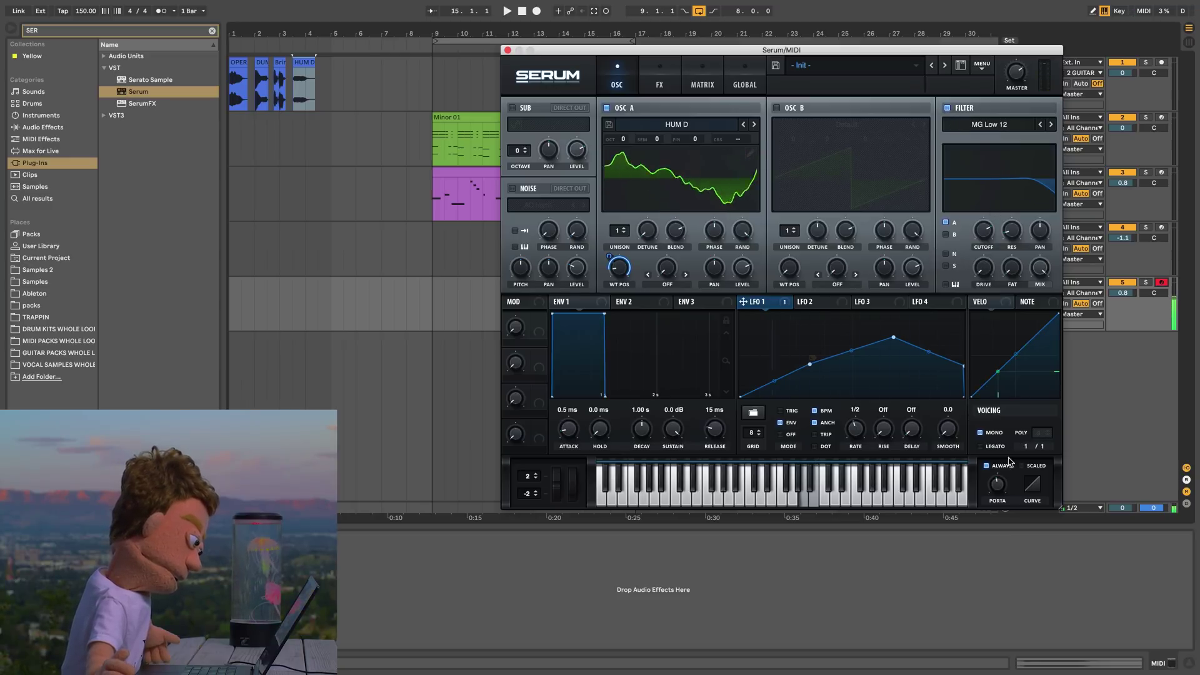
{"action": "left_click_drag", "start_coordinate": [1001, 489], "coordinate": [1002, 485]}
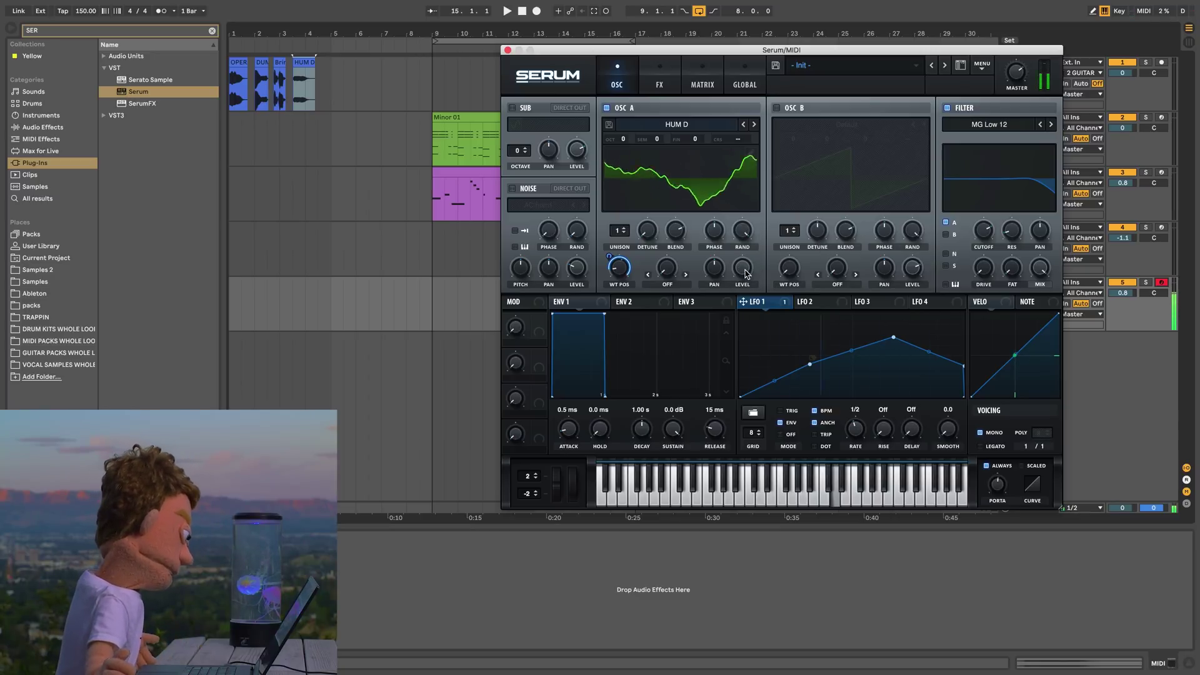
Turn on the Hyper/Dimension effect and start playback from the fifth track
{"action": "left_click", "coordinate": [660, 84]}
{"action": "left_click", "coordinate": [407, 286]}
{"action": "key", "text": "space"}
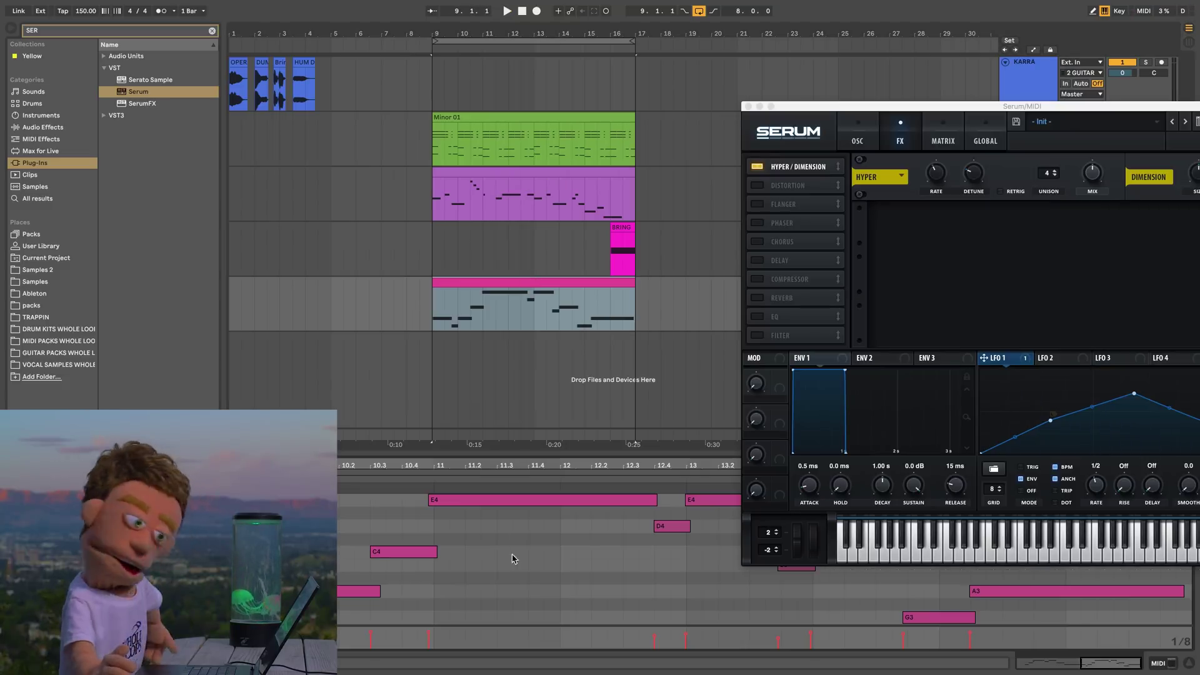
Quantize all notes in the fifth track's MIDI clip
{"action": "left_click", "coordinate": [514, 562]}
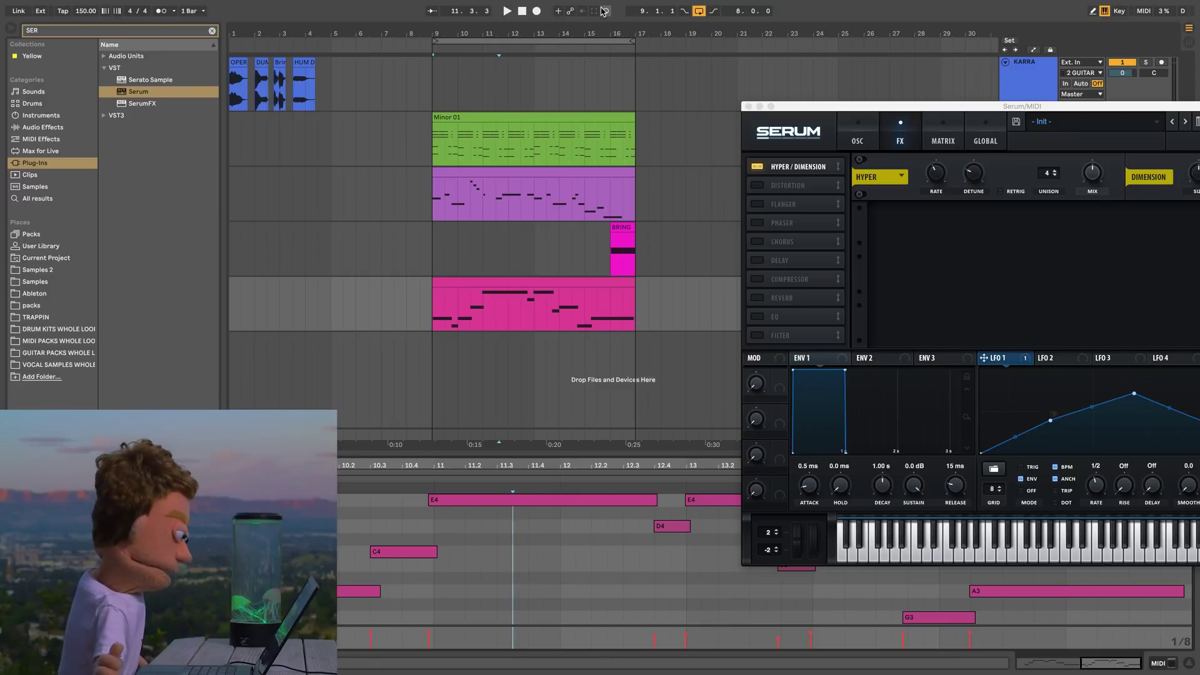
{"action": "left_click", "coordinate": [529, 556]}
{"action": "key", "text": "super+a"}
{"action": "key", "text": "super+u"}
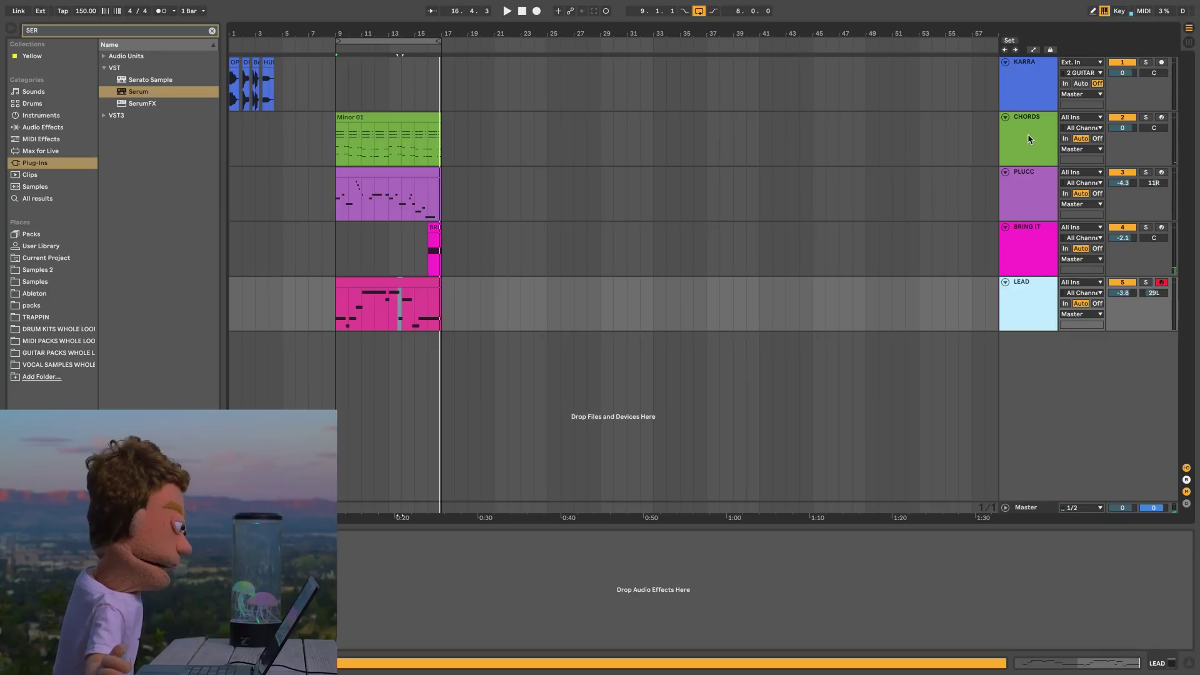
Select the CHORDS, PLUCC, BRING IT and LEAD tracks together and reduce their height
{"action": "left_click", "coordinate": [1033, 162]}
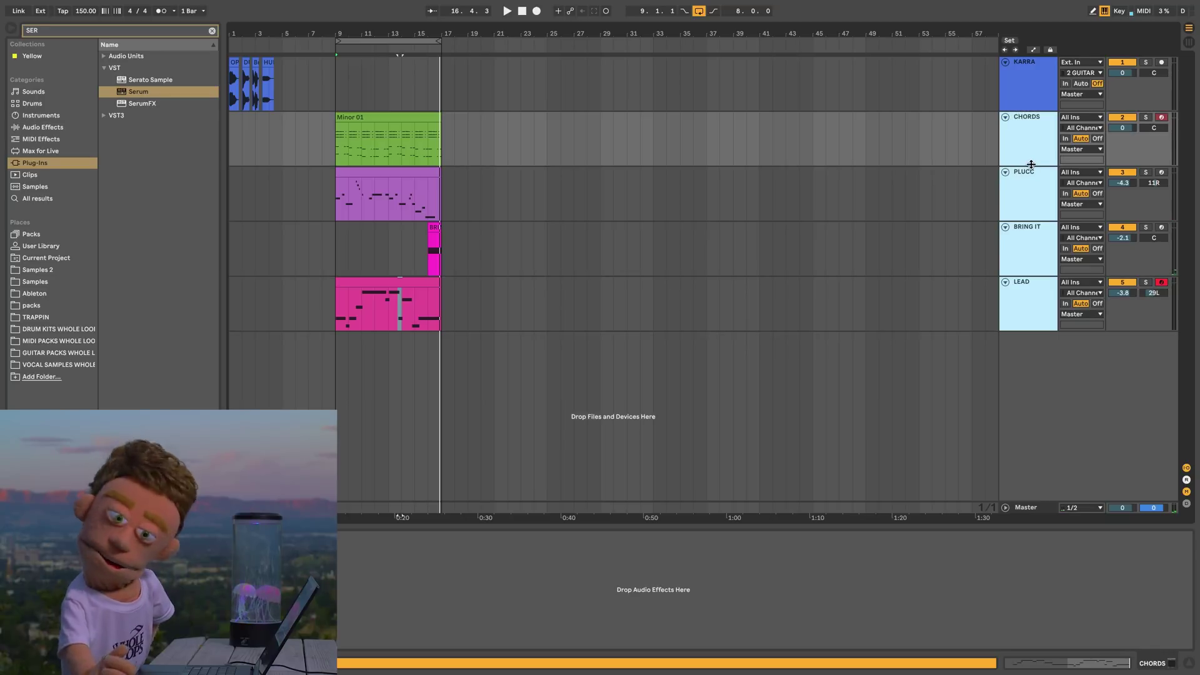
{"action": "left_click_drag", "start_coordinate": [1032, 166], "coordinate": [1031, 155]}
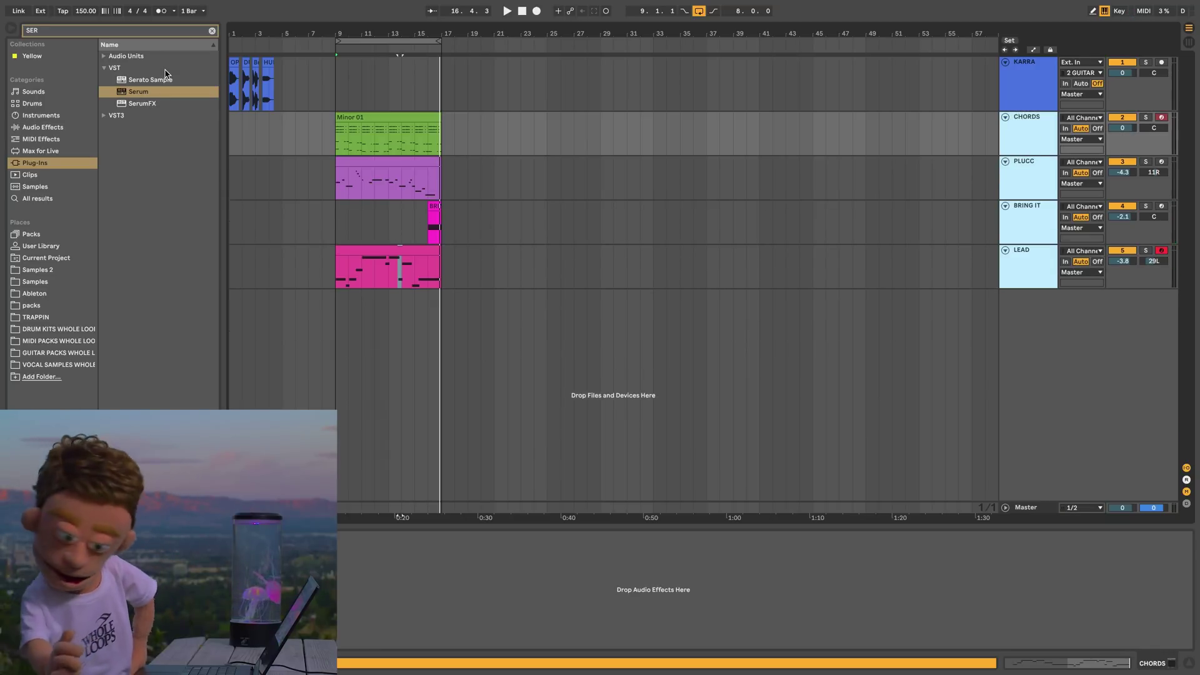
Clear the browser search and audition samples in the WL Urban Beets 4 kit's DISRESPECTFUL 808s folder, down to 01 C
{"action": "left_click", "coordinate": [211, 30]}
{"action": "left_click", "coordinate": [58, 319]}
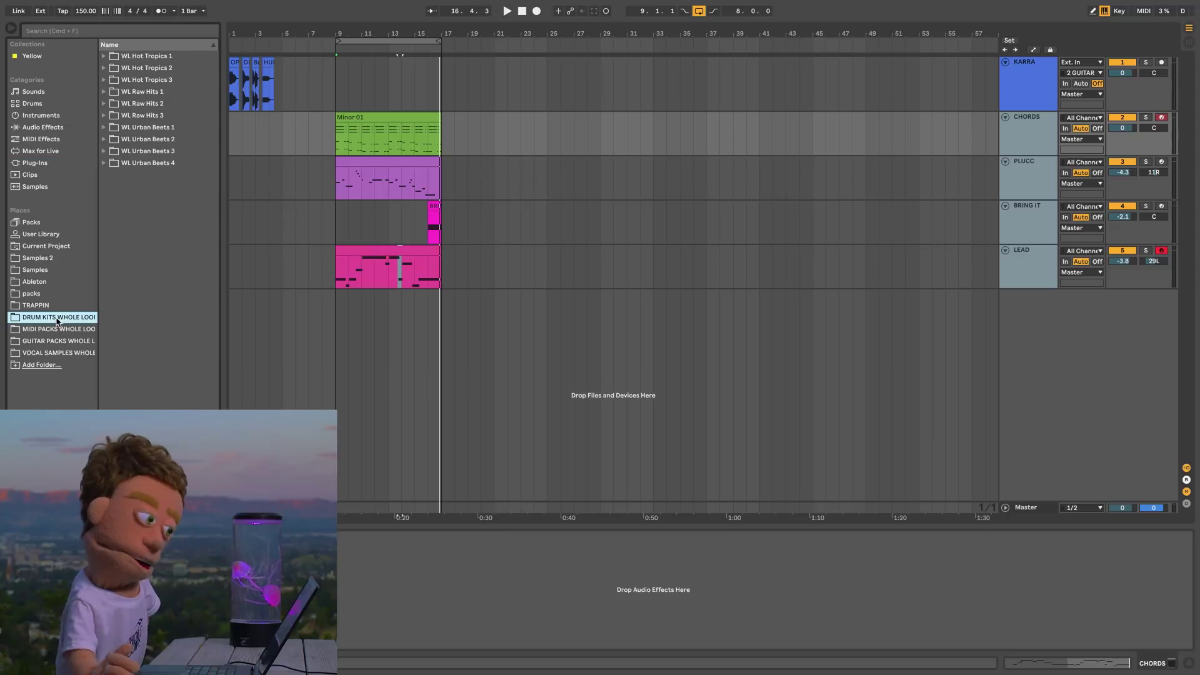
{"action": "left_click", "coordinate": [148, 163]}
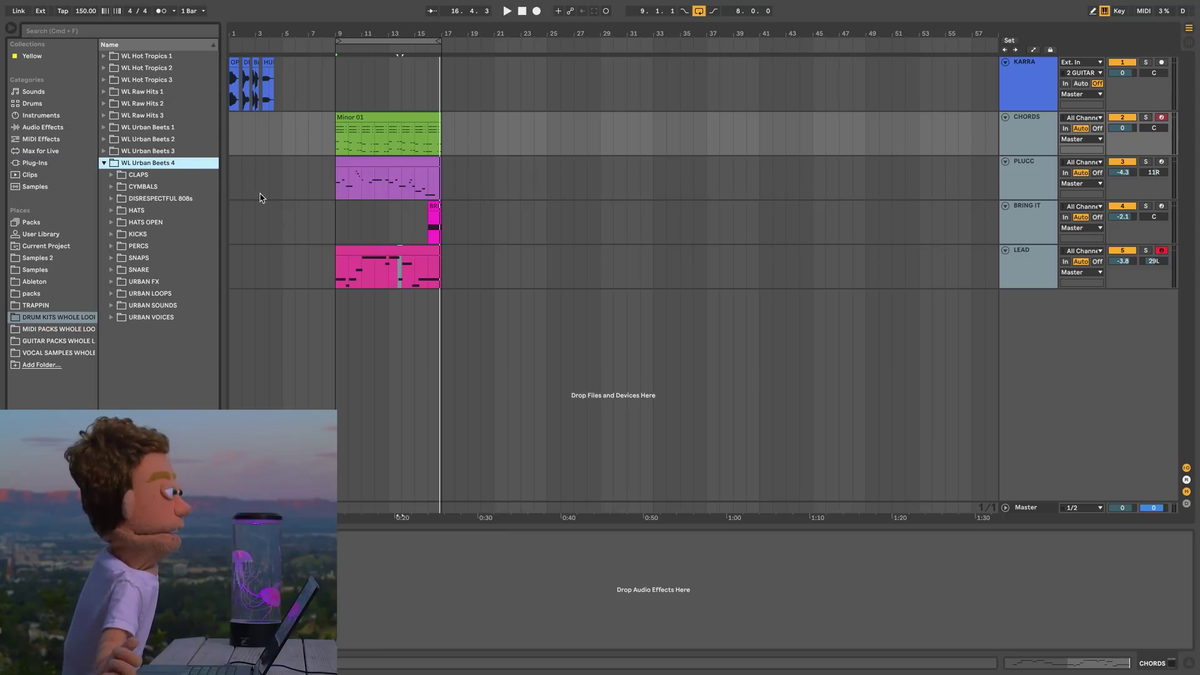
{"action": "left_click", "coordinate": [161, 198]}
{"action": "key", "text": "Down"}
{"action": "key", "text": "Down"}
{"action": "key", "text": "Down"}
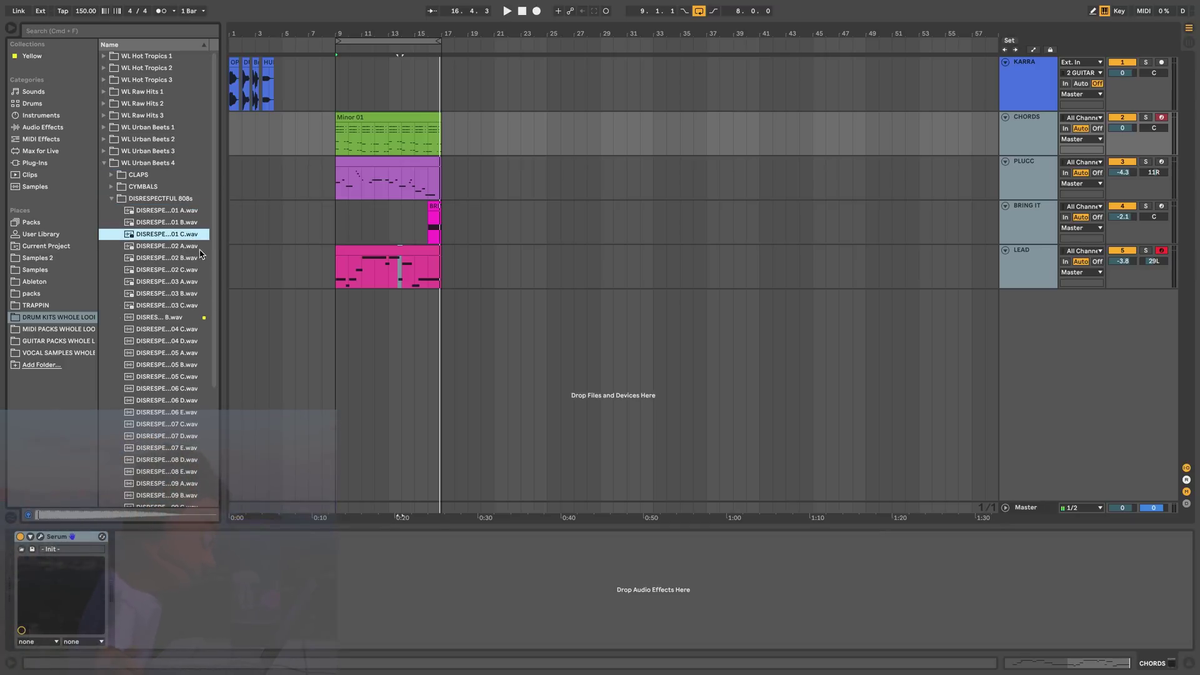
Insert a new MIDI track below LEAD and load the DISRESPECTFUL 808 01 C sample onto it
{"action": "left_click", "coordinate": [1020, 136]}
{"action": "key", "text": "super+a"}
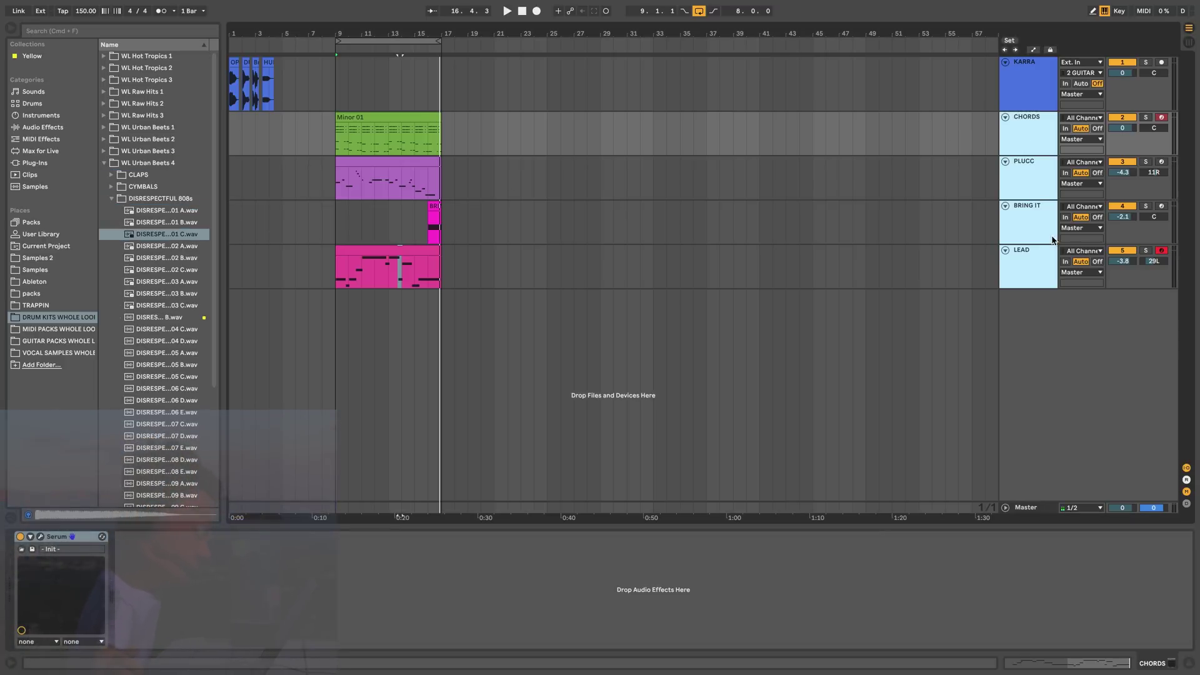
{"action": "left_click", "coordinate": [1027, 253]}
{"action": "key", "text": "super+shift+t"}
{"action": "left_click", "coordinate": [174, 235]}
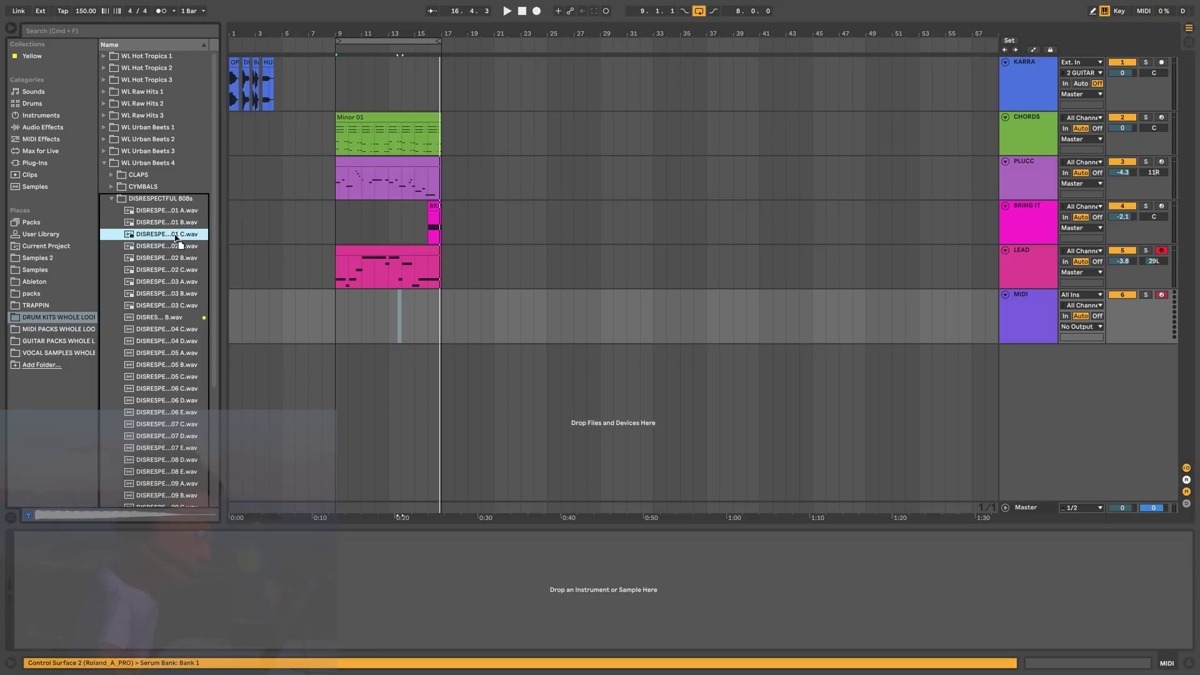
{"action": "double_click", "coordinate": [178, 234]}
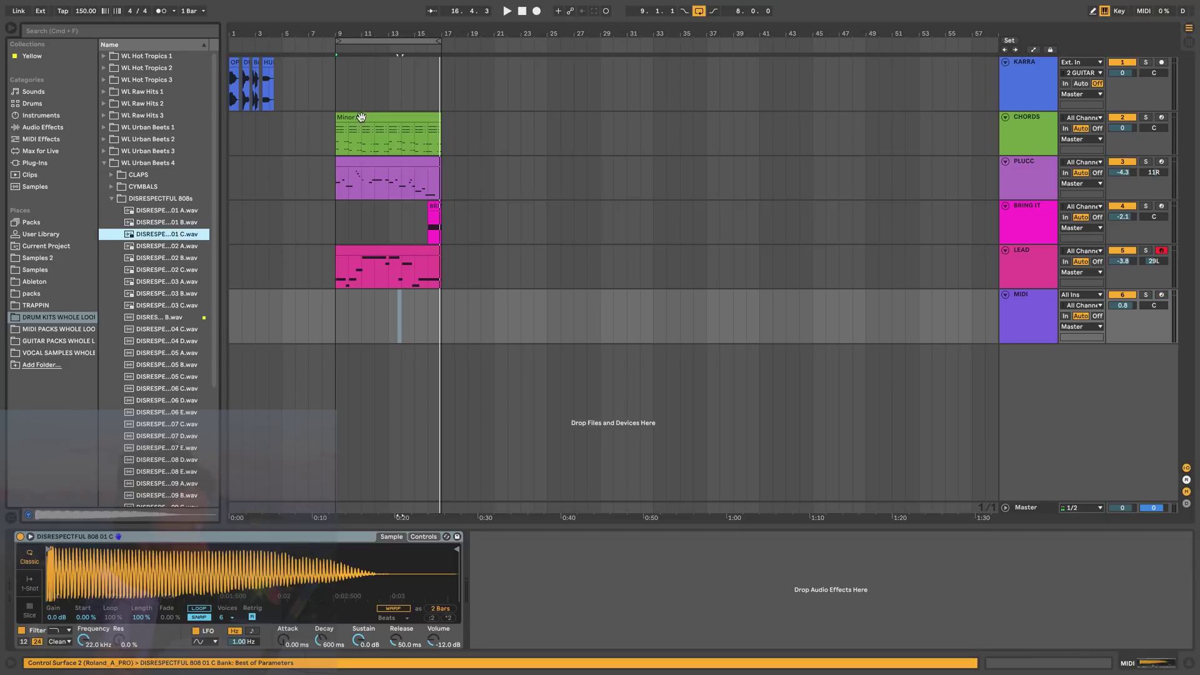
Copy the Minor 01 chord clip onto the new 808 sample track at bar 17
{"action": "left_click", "coordinate": [360, 118]}
{"action": "left_click", "coordinate": [447, 308]}
{"action": "key", "text": "ctrl+v"}
{"action": "left_click", "coordinate": [467, 295]}
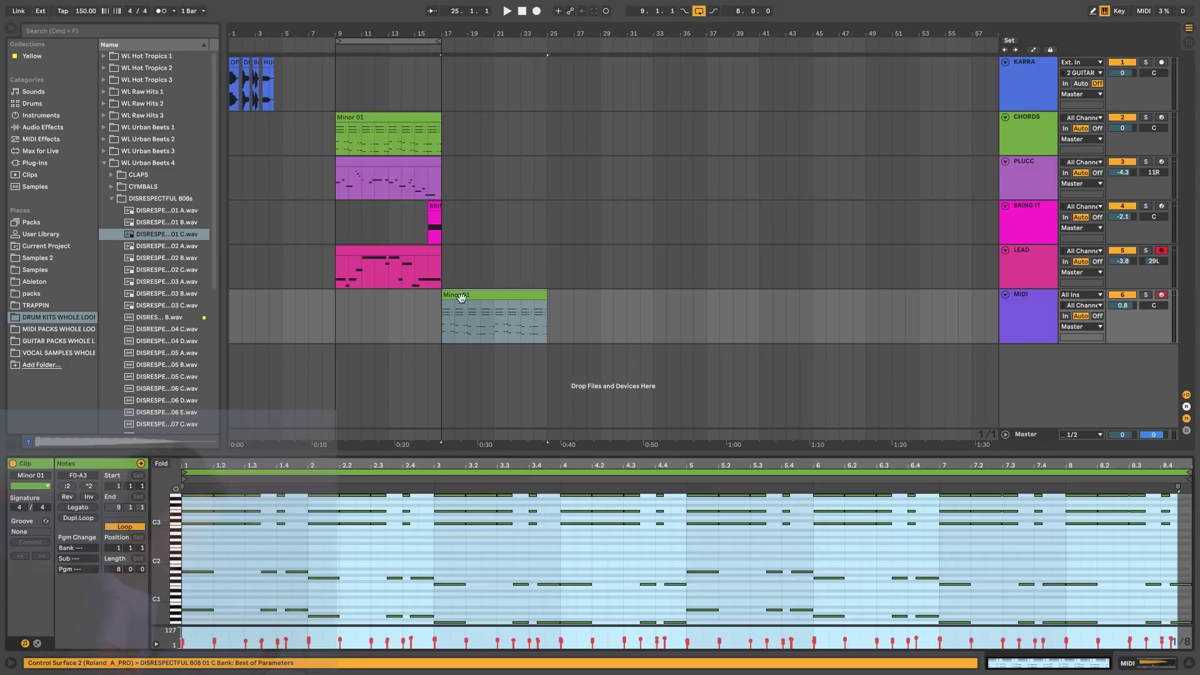
Delete all upper chord notes from the copied Minor 01 clip, keeping only the lowest bass notes
{"action": "left_click_drag", "start_coordinate": [198, 583], "coordinate": [1188, 484]}
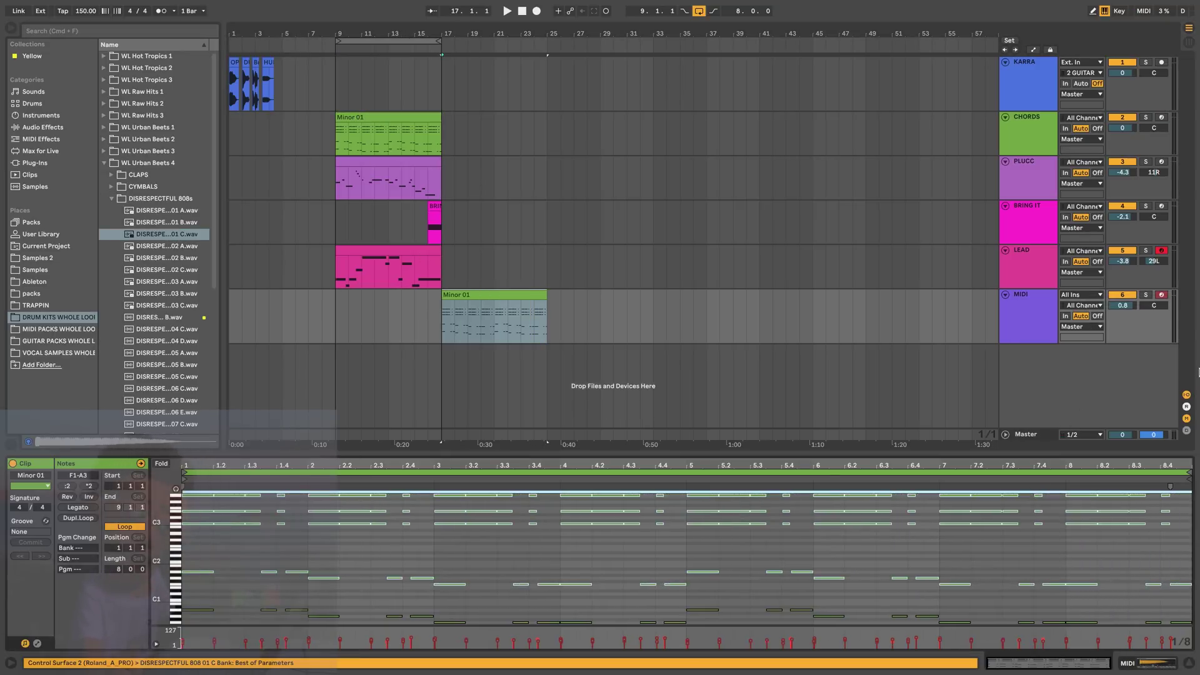
{"action": "key", "text": "Delete"}
{"action": "scroll", "coordinate": [225, 492], "scroll_direction": "up", "scroll_amount": 1}
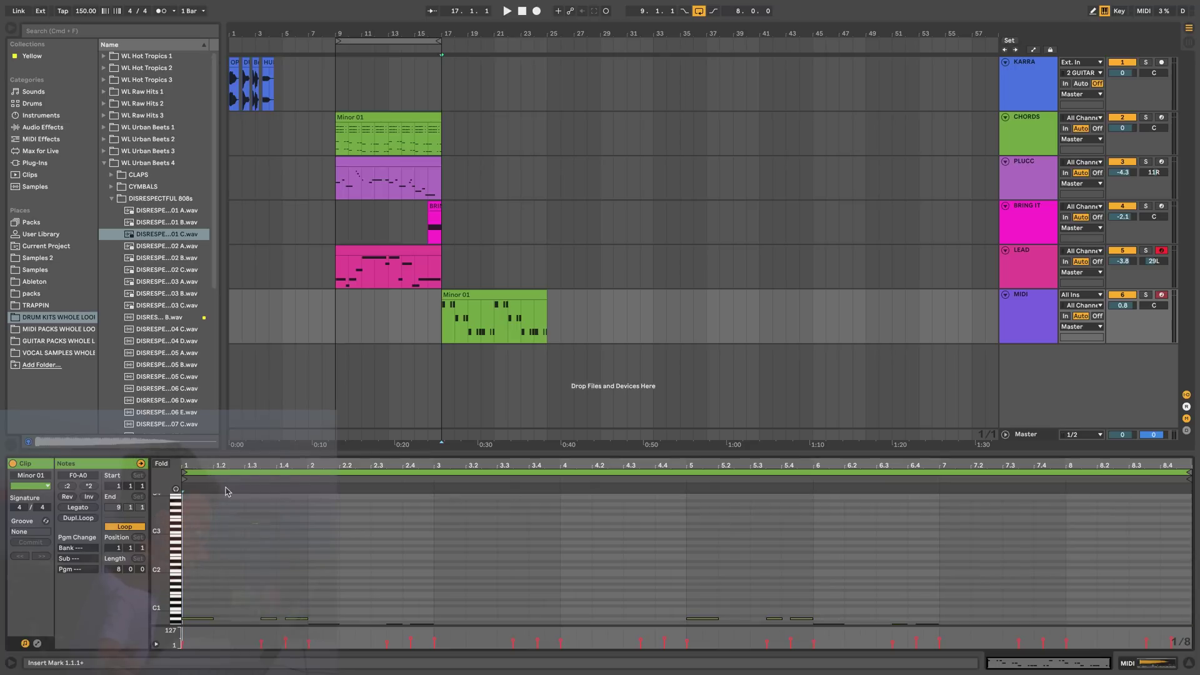
Fold the piano roll to the used notes, transpose all bass notes up two octaves, and start playback
{"action": "left_click", "coordinate": [161, 464]}
{"action": "left_click", "coordinate": [322, 539]}
{"action": "key", "text": "super+a"}
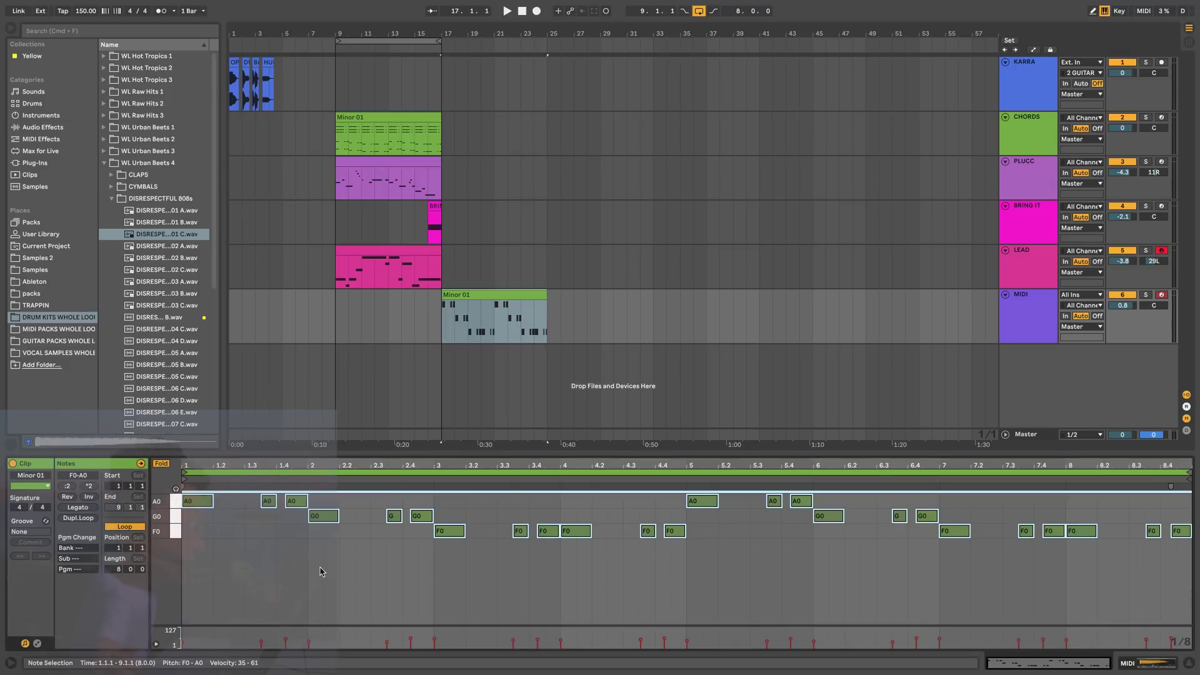
{"action": "key", "text": "shift+Up"}
{"action": "key", "text": "shift+Up"}
{"action": "key", "text": "space"}
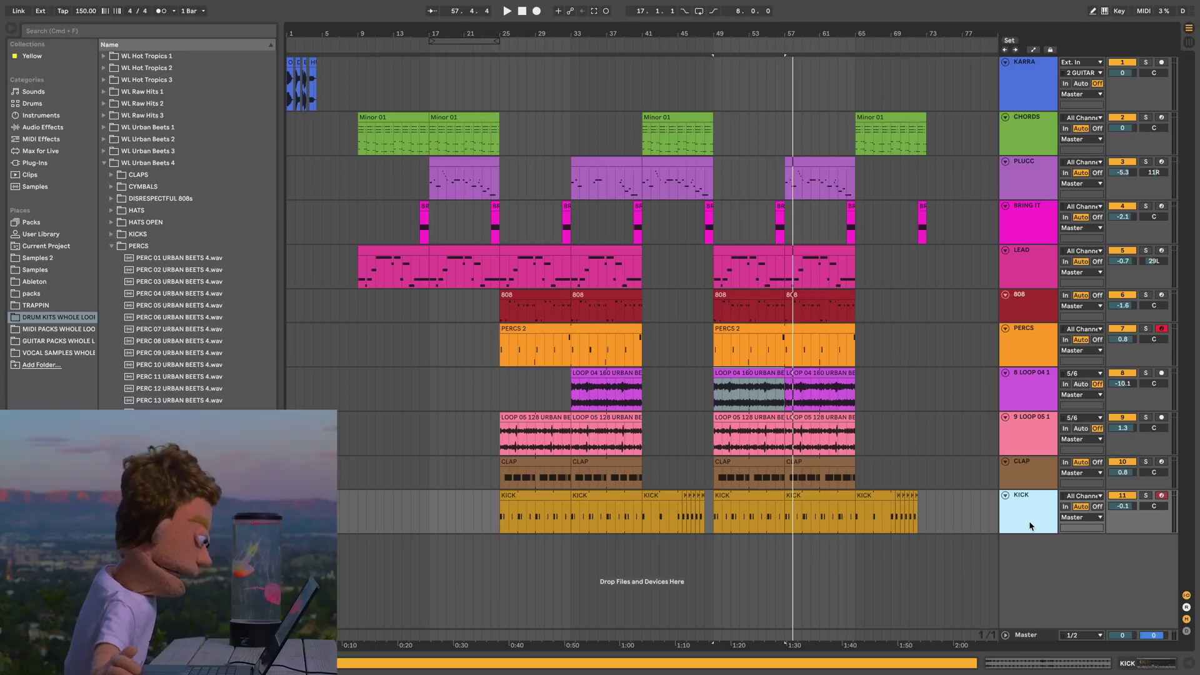
Insert a new MIDI track below KICK and load the Serum VST instrument onto it
{"action": "key", "text": "super+shift+t"}
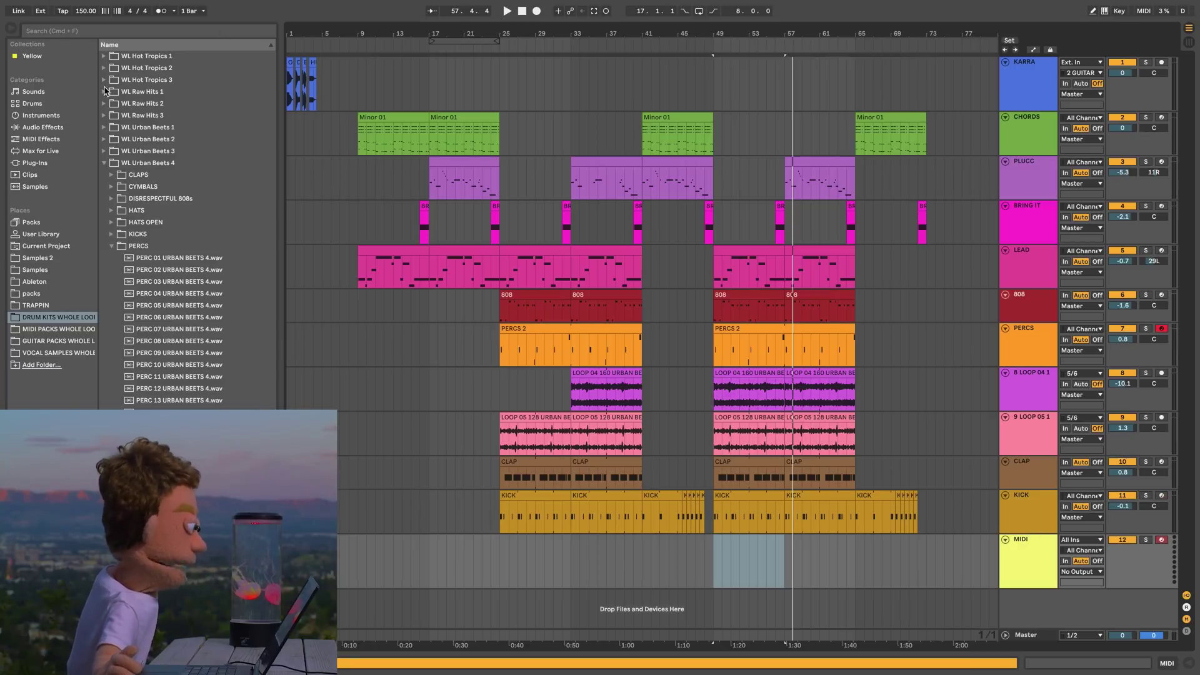
{"action": "key", "text": "super+f"}
{"action": "type", "text": "SER"}
{"action": "left_click", "coordinate": [44, 162]}
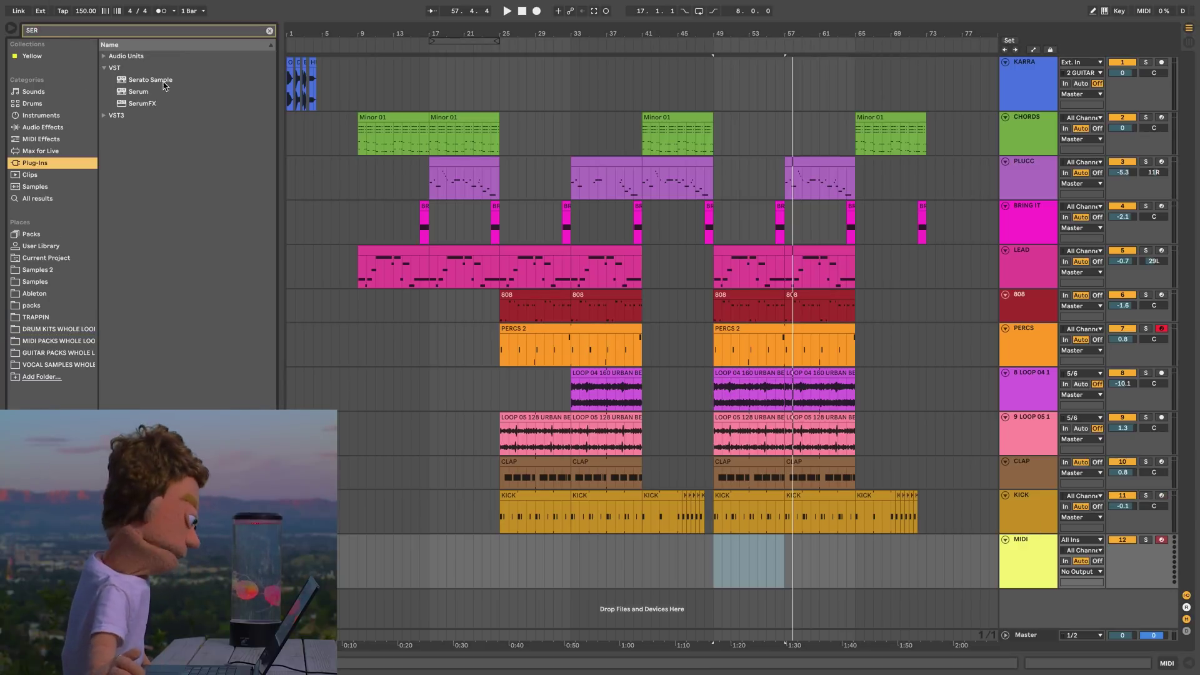
{"action": "left_click", "coordinate": [145, 91]}
{"action": "left_click_drag", "start_coordinate": [616, 459], "coordinate": [761, 584]}
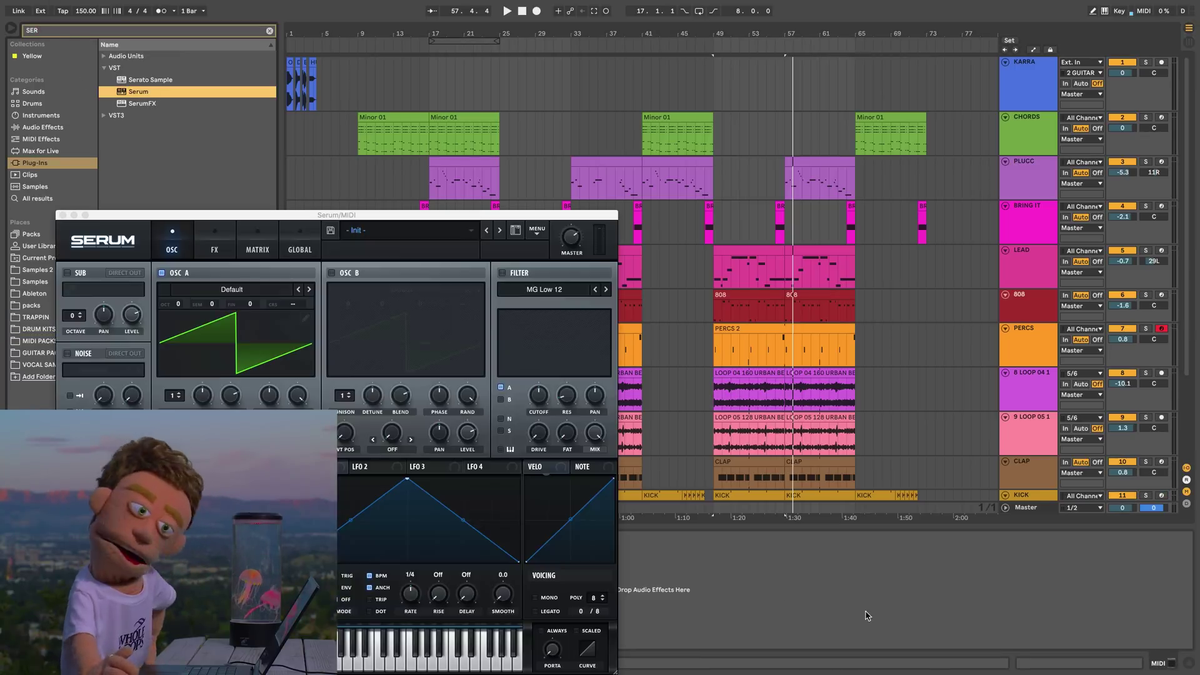
Load the FX RISE UP KARRA preset from the KARRA FOR SERUM 1 bank and arm the new Serum track
{"action": "left_click", "coordinate": [407, 231]}
{"action": "mouse_move", "coordinate": [457, 278]}
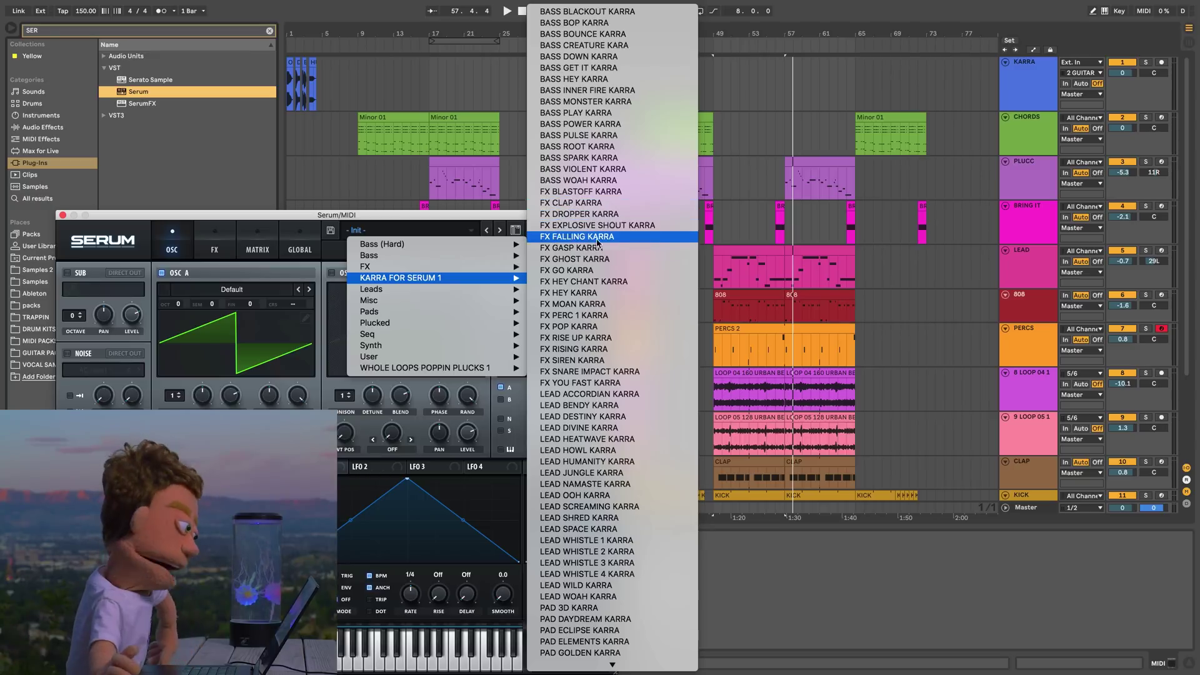
{"action": "left_click", "coordinate": [590, 339]}
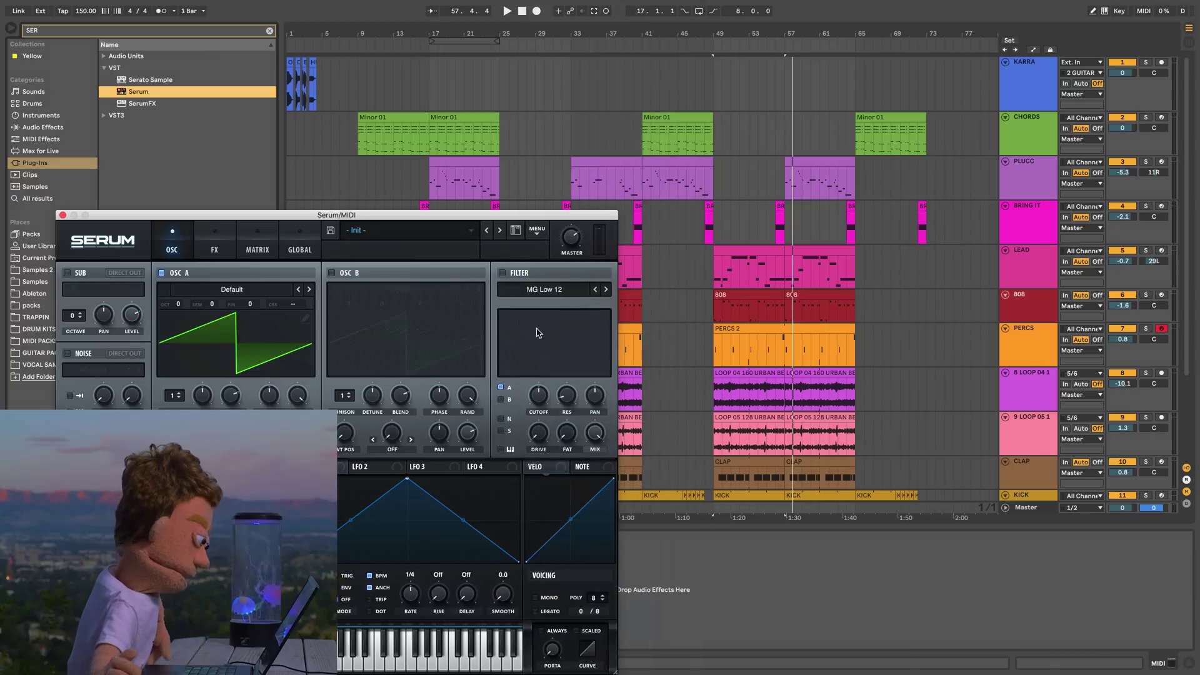
{"action": "scroll", "coordinate": [1166, 444], "scroll_direction": "down", "scroll_amount": 4}
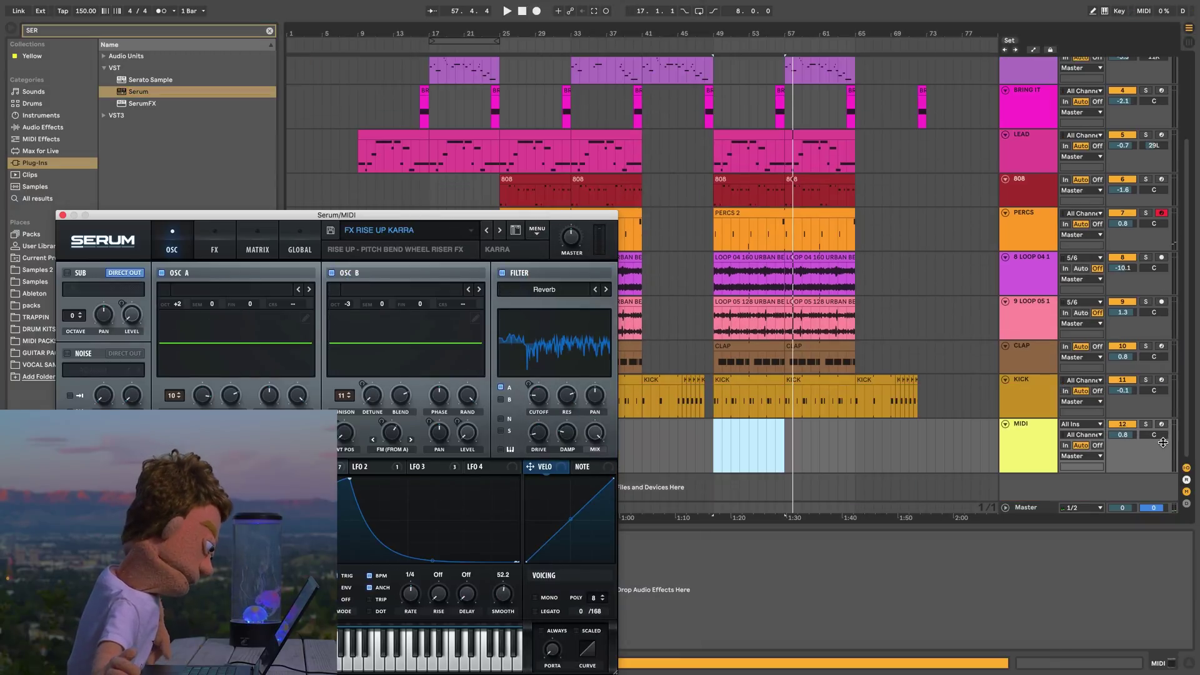
{"action": "left_click", "coordinate": [1161, 425]}
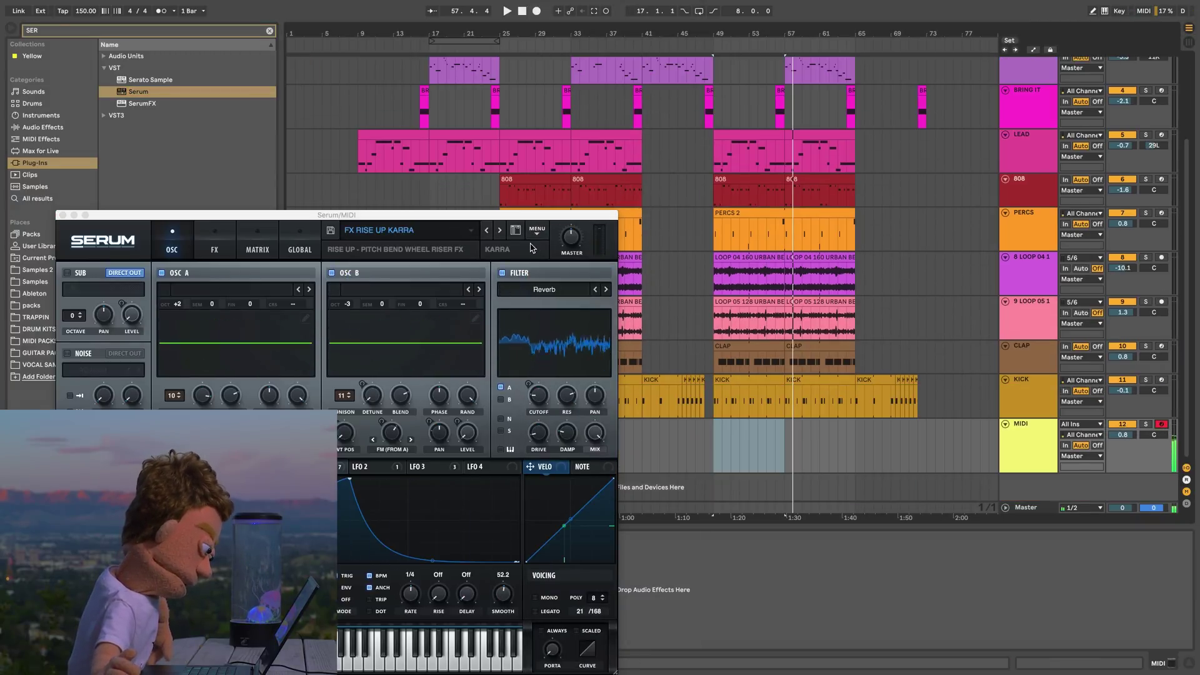
Switch Serum to the FX RISING KARRA preset and move its window clear of the arrangement
{"action": "left_click", "coordinate": [500, 230]}
{"action": "left_click_drag", "start_coordinate": [500, 214], "coordinate": [993, 212]}
{"action": "left_click_drag", "start_coordinate": [911, 213], "coordinate": [179, 122]}
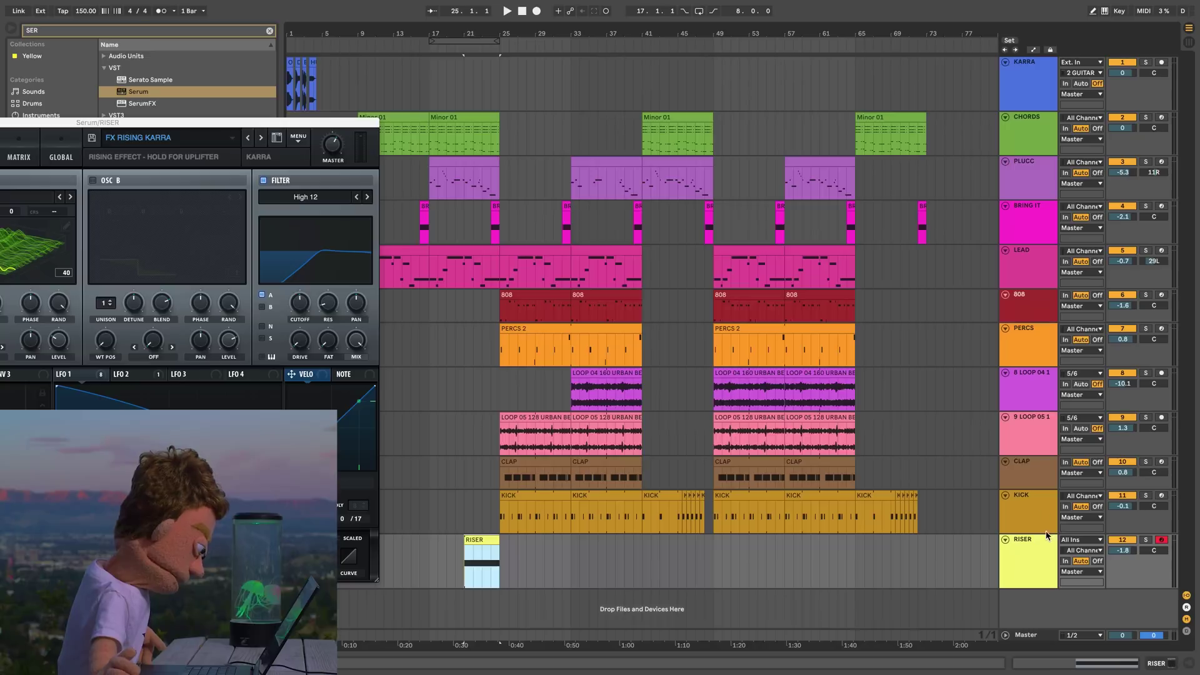
Duplicate the RISER track and switch the copy's Serum preset to FX HEY KARRA
{"action": "left_click", "coordinate": [981, 559]}
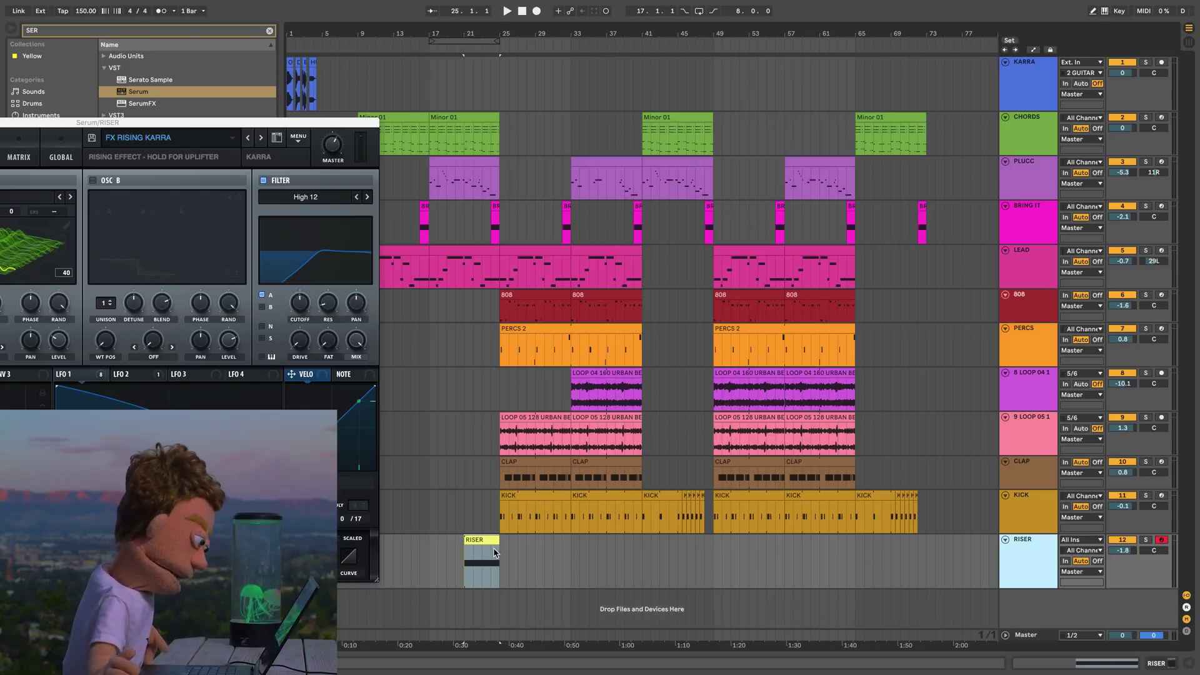
{"action": "left_click", "coordinate": [545, 283]}
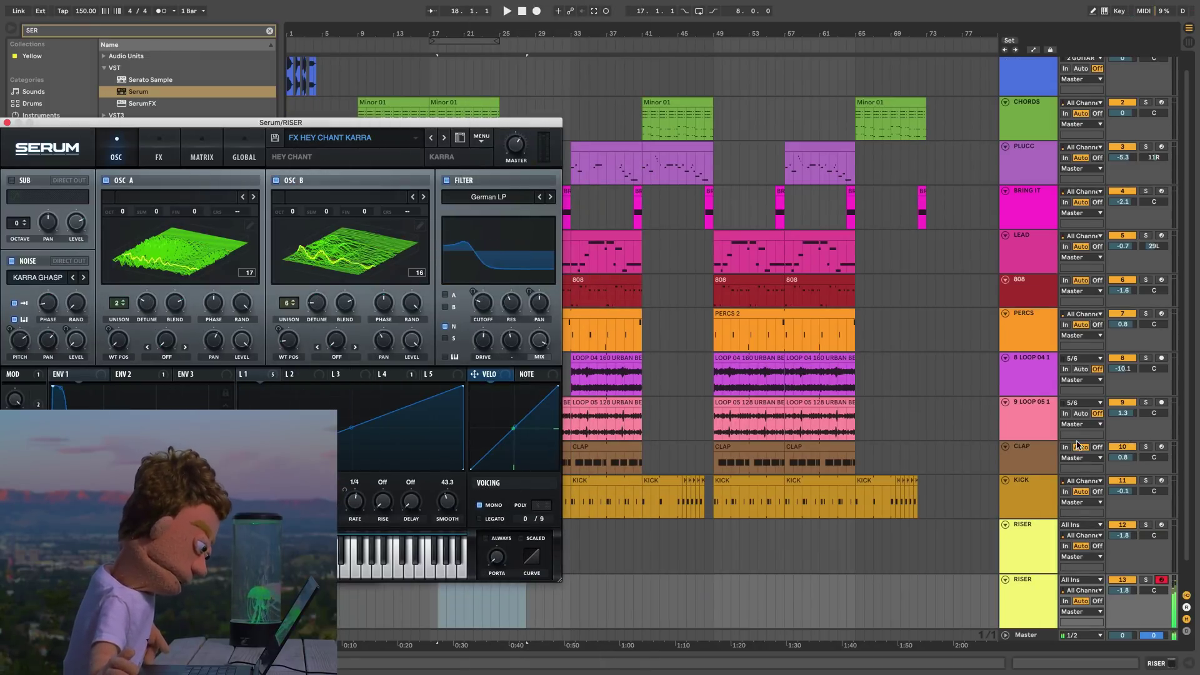
{"action": "left_click", "coordinate": [442, 138]}
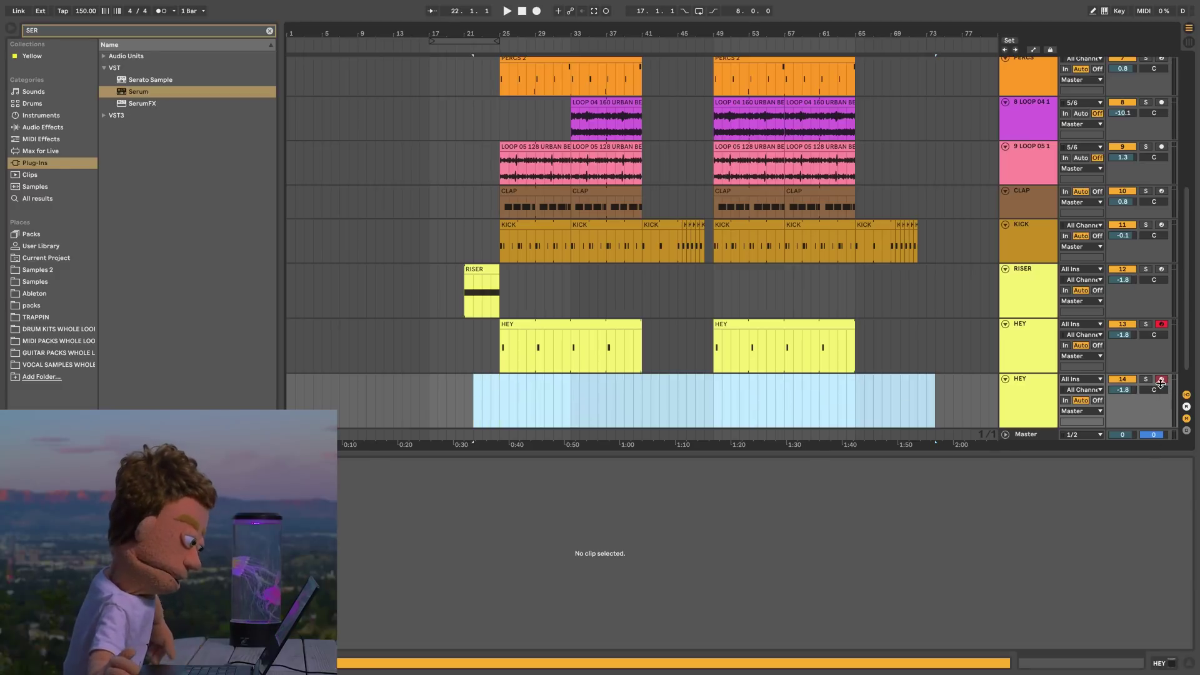
Show Serum on the duplicated HEY track and load the FX MOAN KARRA preset from KARRA FOR SERUM 1
{"action": "left_click", "coordinate": [1167, 664]}
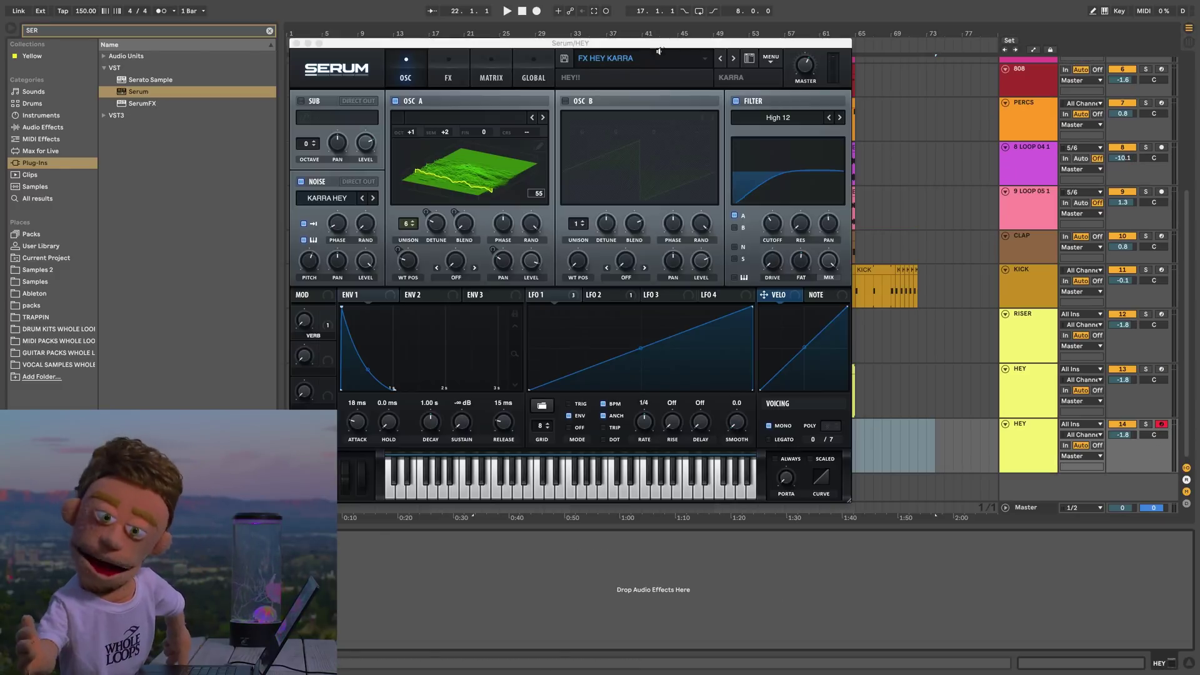
{"action": "left_click", "coordinate": [619, 67]}
{"action": "mouse_move", "coordinate": [706, 114]}
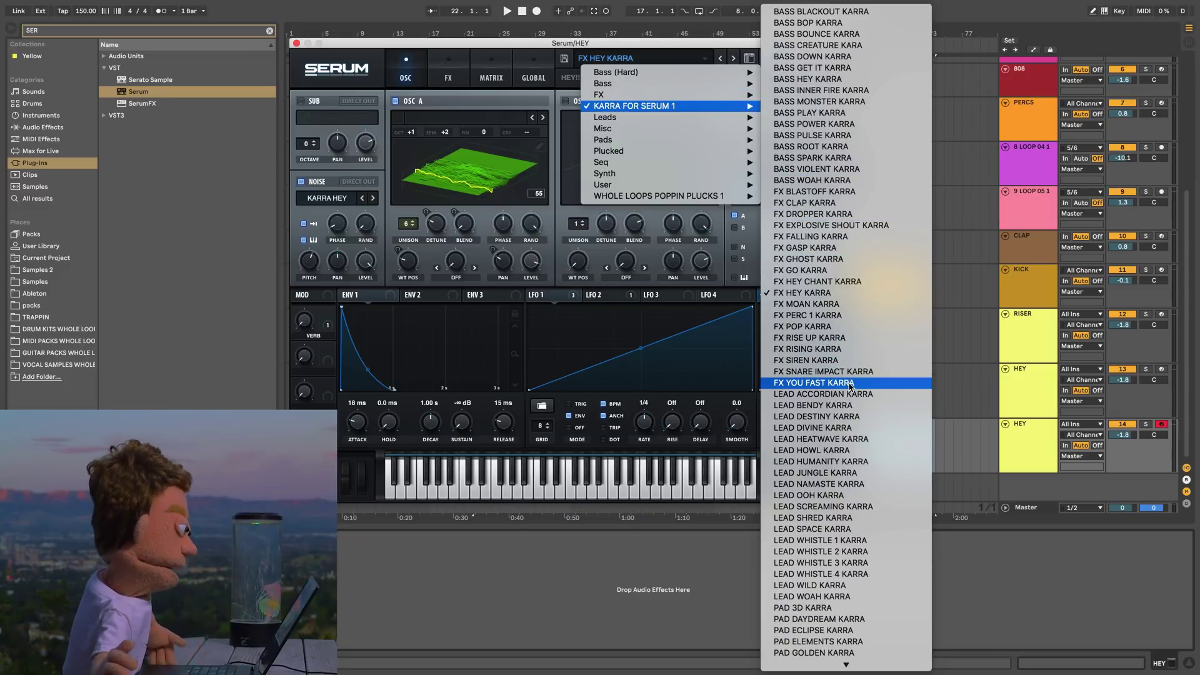
{"action": "left_click", "coordinate": [854, 305]}
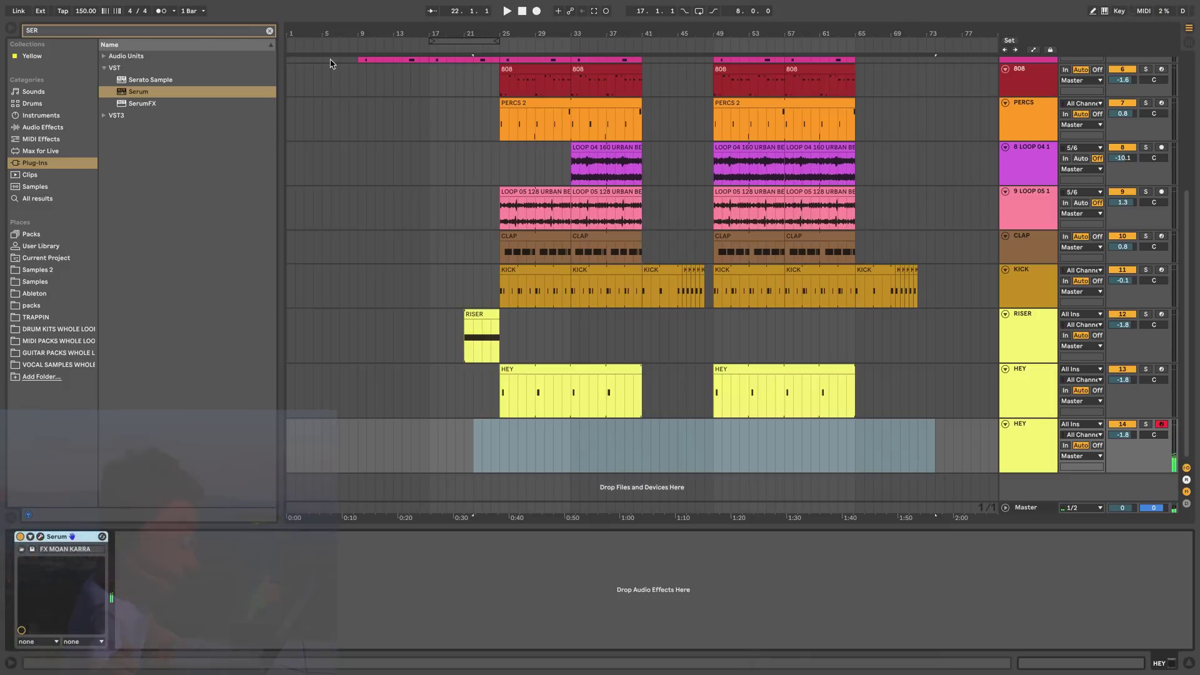
{"action": "left_click_drag", "start_coordinate": [282, 636], "coordinate": [282, 616]}
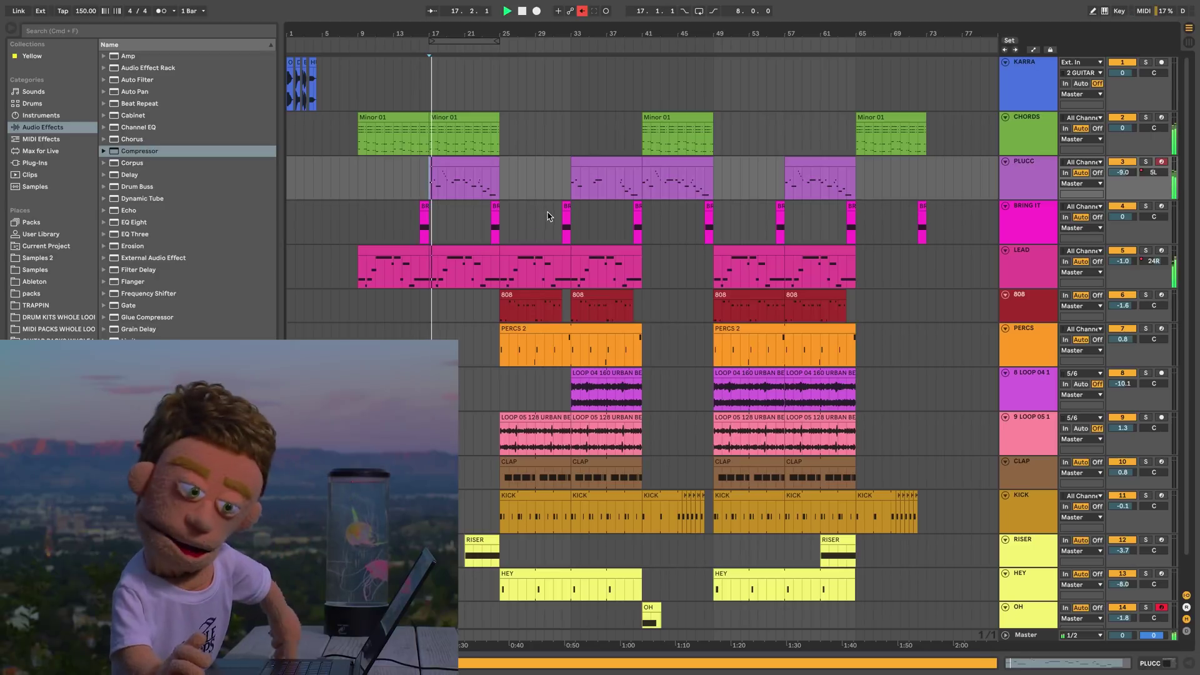
Select the KICK track and reduce its height
{"action": "scroll", "coordinate": [547, 216], "scroll_direction": "down", "scroll_amount": 2}
{"action": "left_click", "coordinate": [1051, 492]}
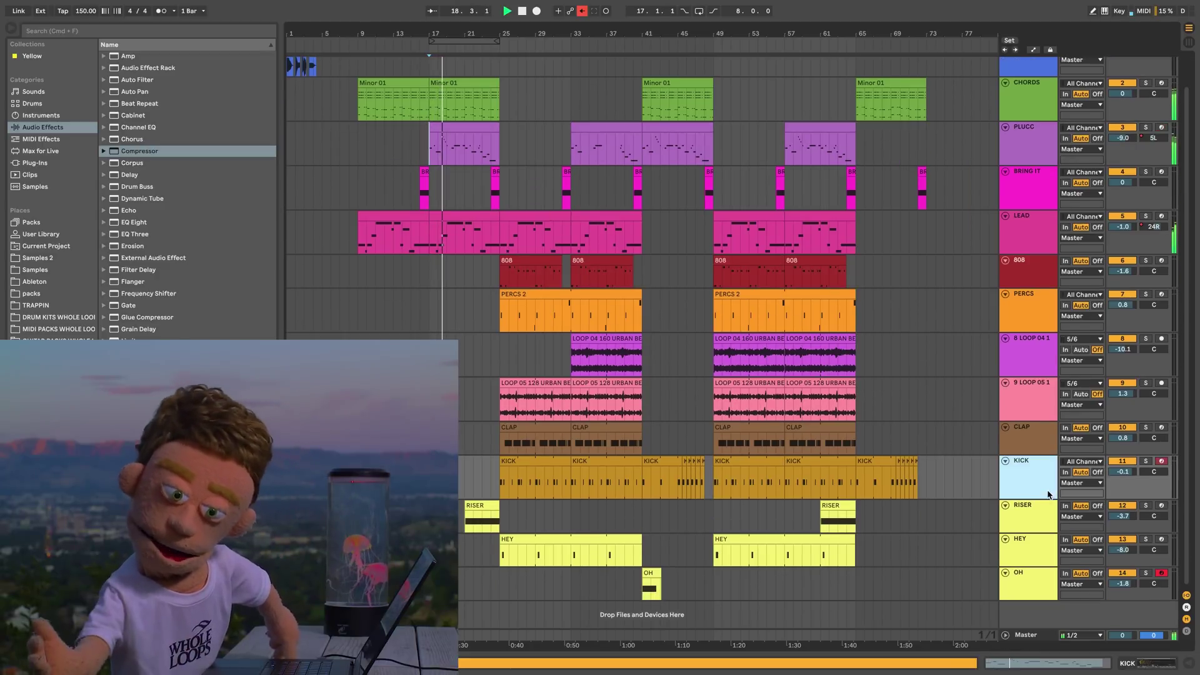
{"action": "left_click_drag", "start_coordinate": [1040, 492], "coordinate": [1041, 490]}
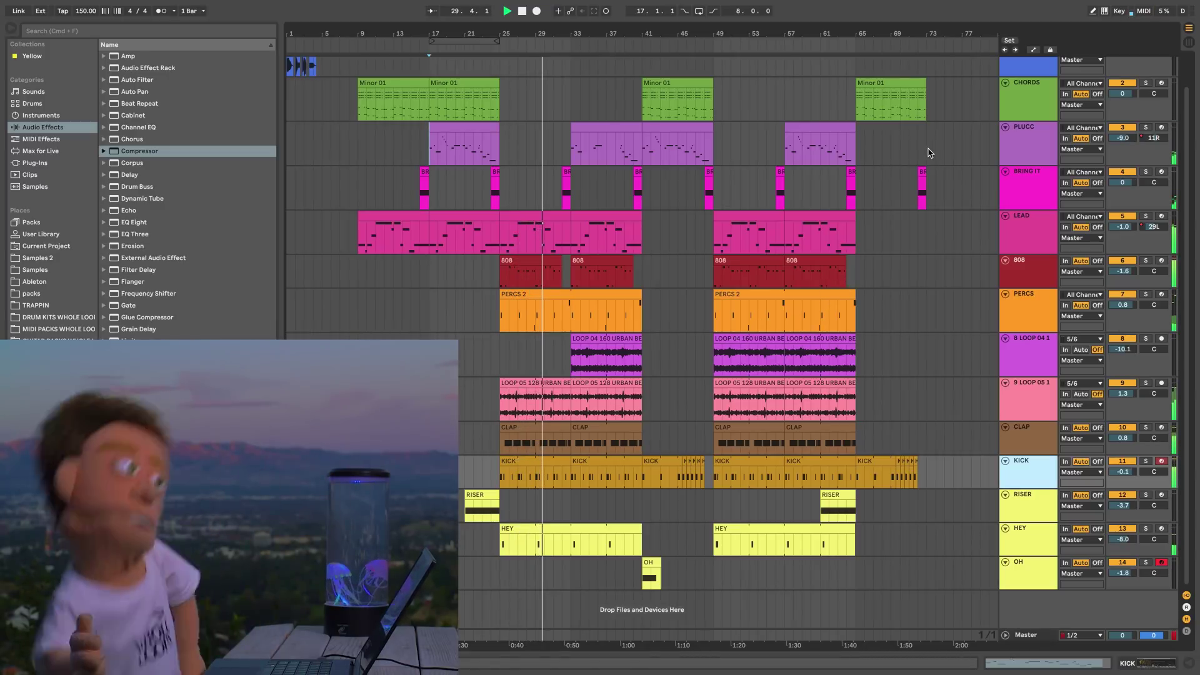
Open the Serum windows of the LEAD and PLUCC tracks side by side during playback
{"action": "left_click", "coordinate": [1030, 222]}
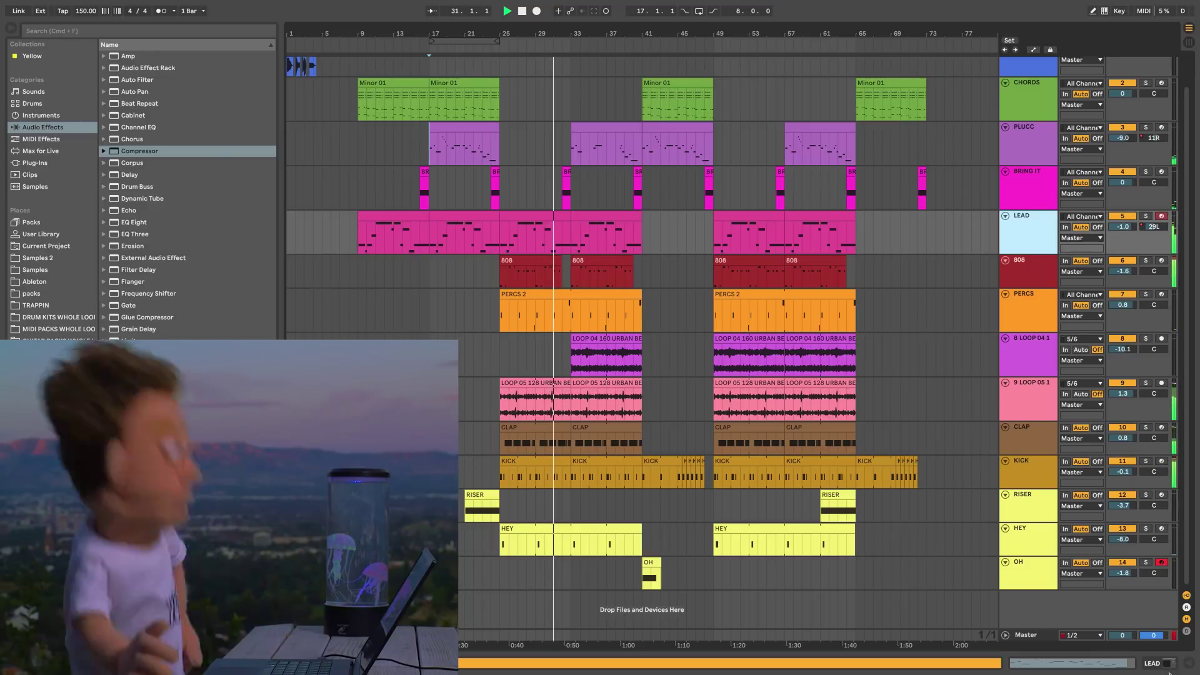
{"action": "key", "text": "shift+Tab"}
{"action": "key", "text": "super+alt+p"}
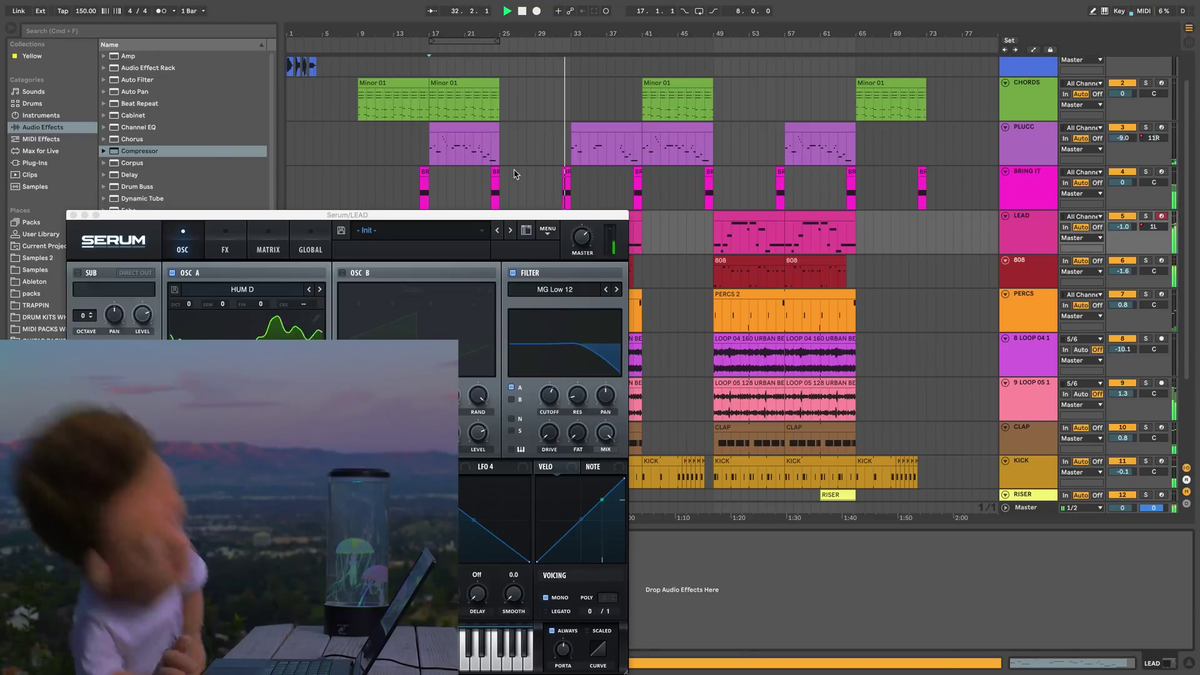
{"action": "left_click", "coordinate": [1025, 140]}
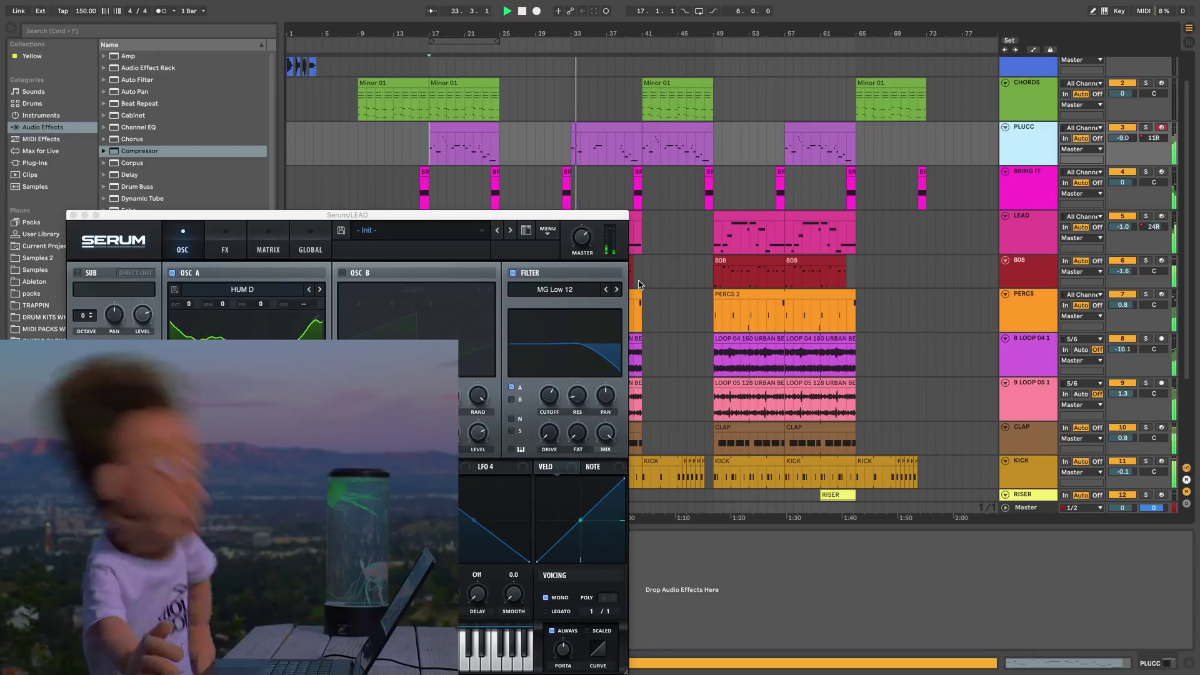
{"action": "key", "text": "super+alt+p"}
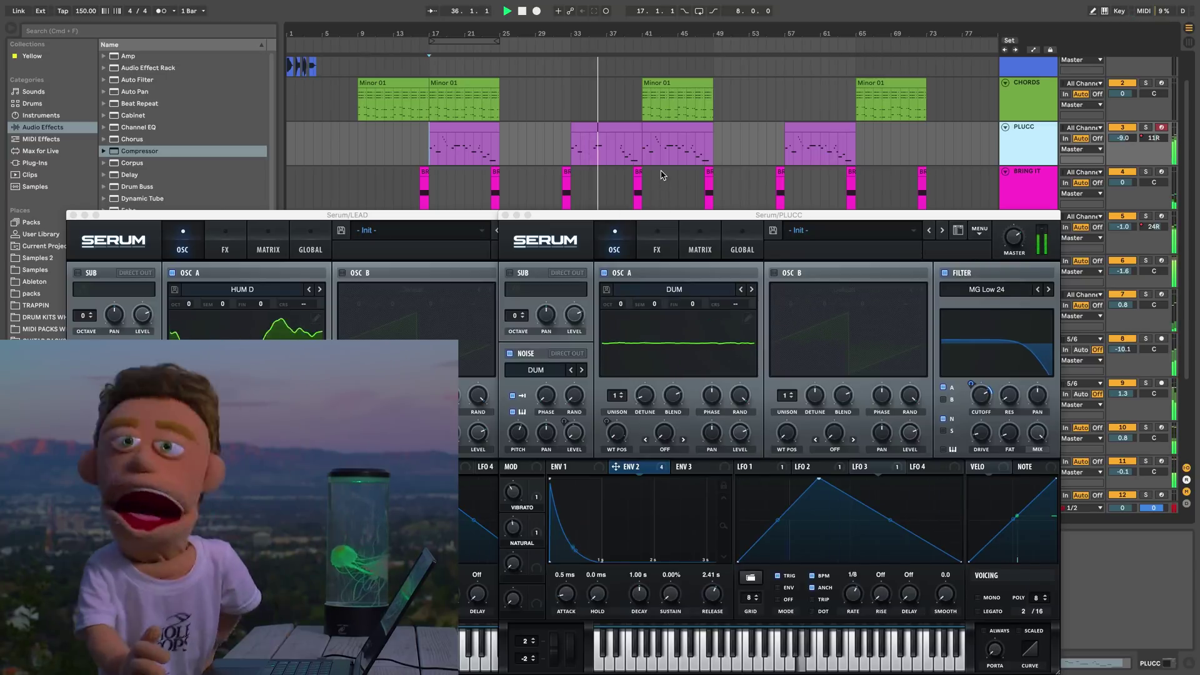
Select the CHORDS track's Minor 01 clip at bar 41 while the song plays
{"action": "scroll", "coordinate": [663, 175], "scroll_direction": "down", "scroll_amount": 4}
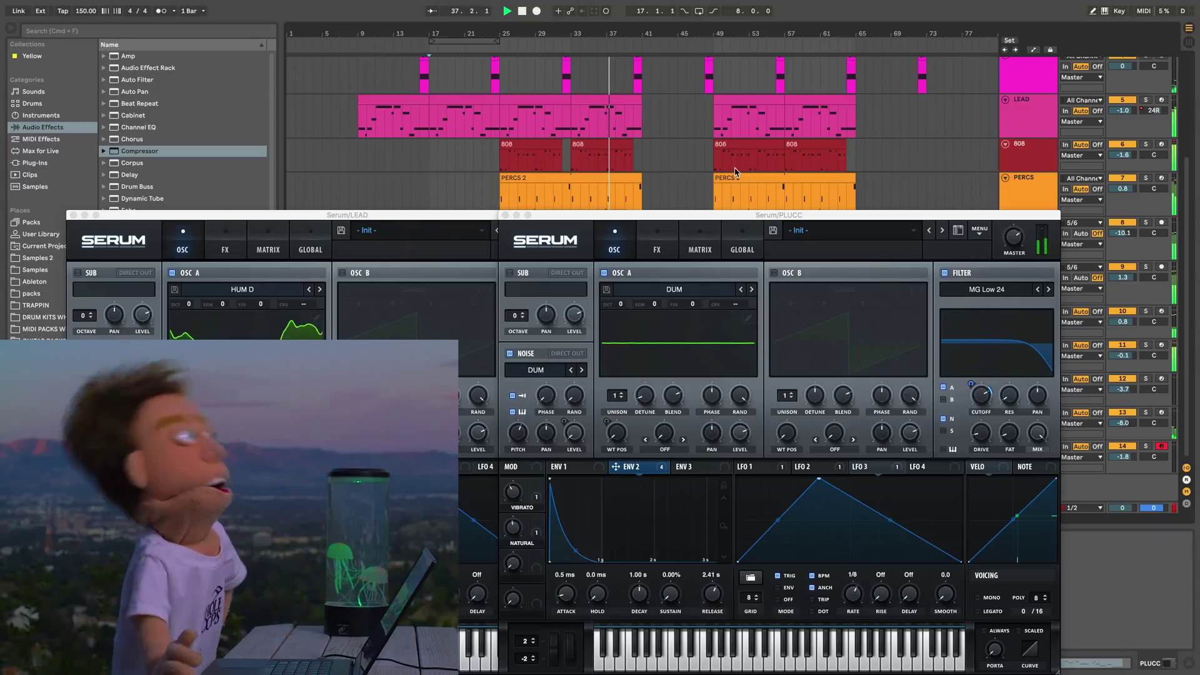
{"action": "scroll", "coordinate": [735, 172], "scroll_direction": "up", "scroll_amount": 5}
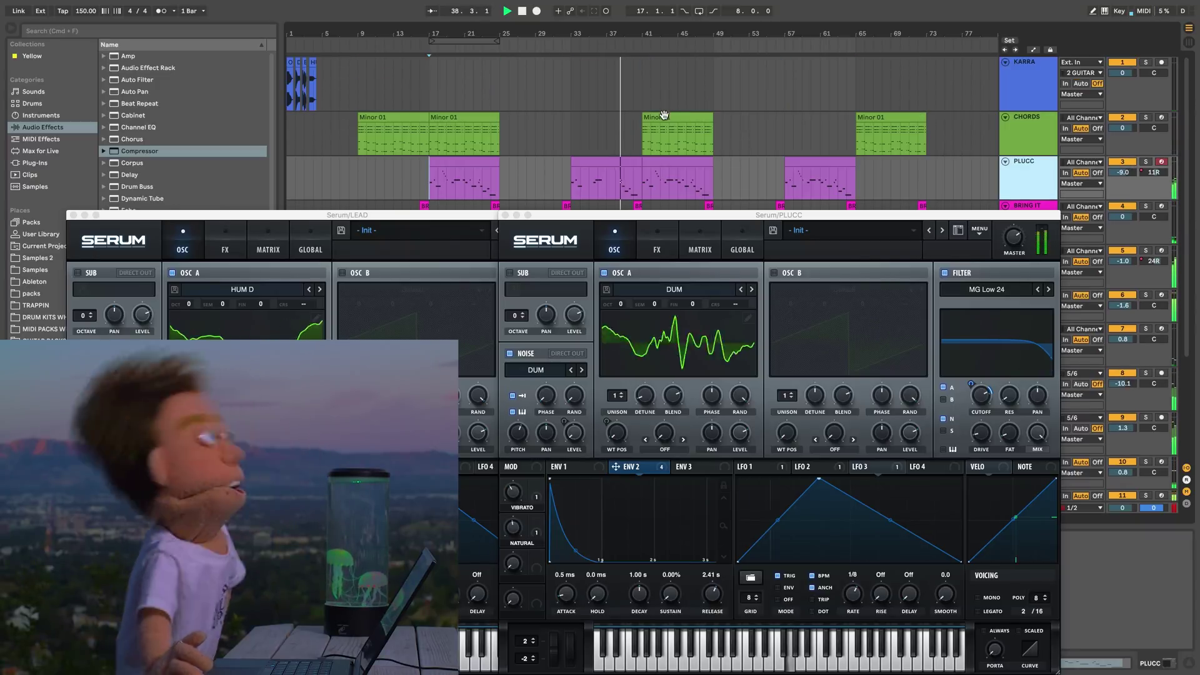
{"action": "left_click", "coordinate": [664, 114]}
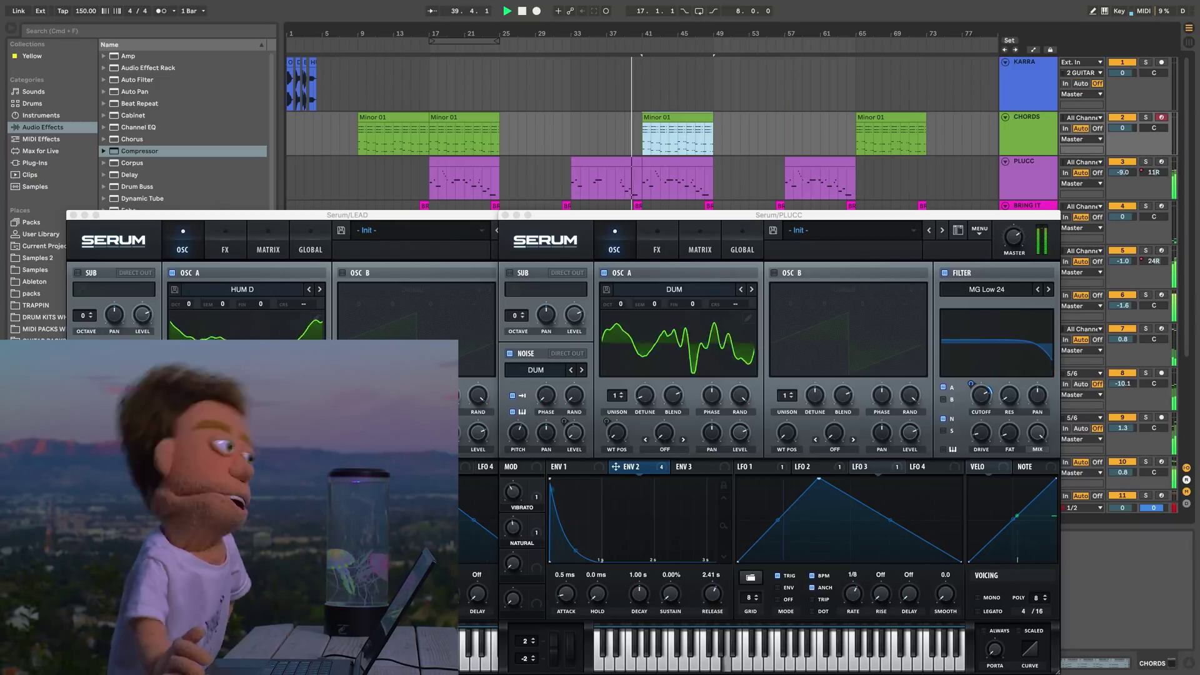